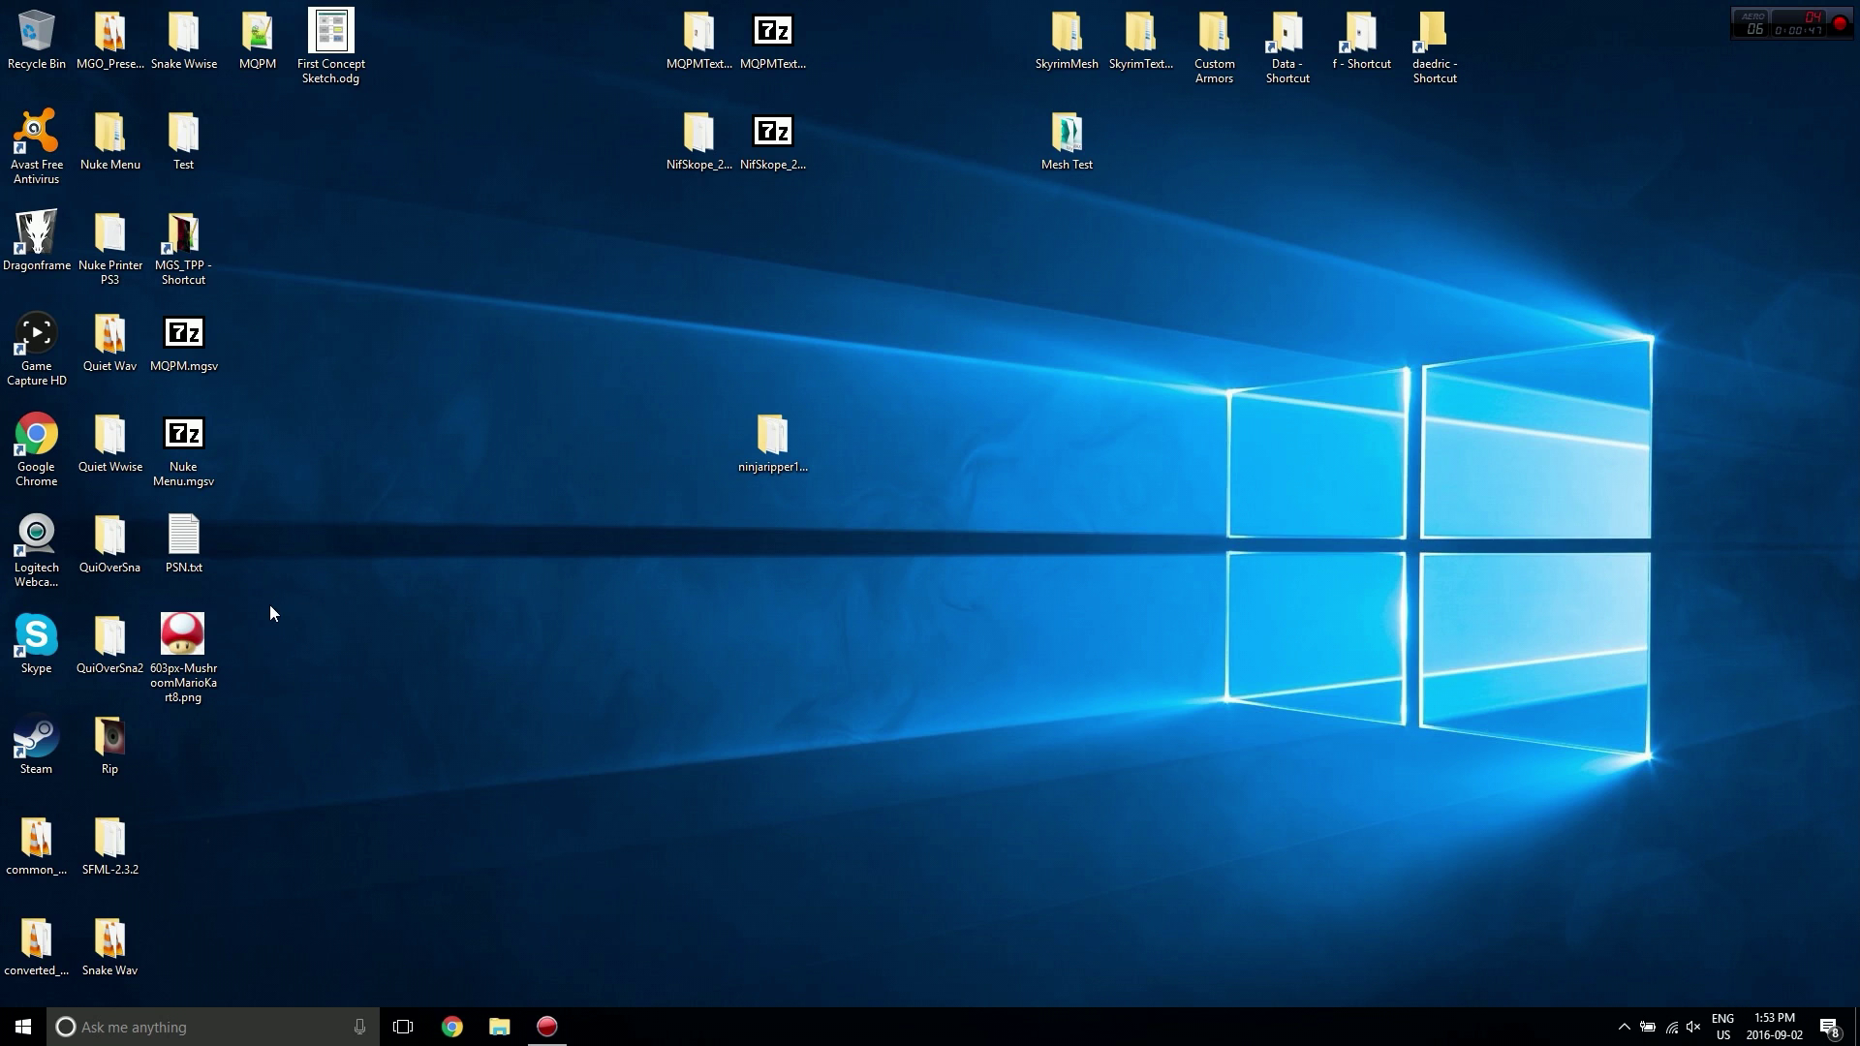
Open the desktop file 603px-MushroomMarioKart8.png with paint.net from its right-click Open with menu.
{"action": "right_click", "coordinate": [170, 636]}
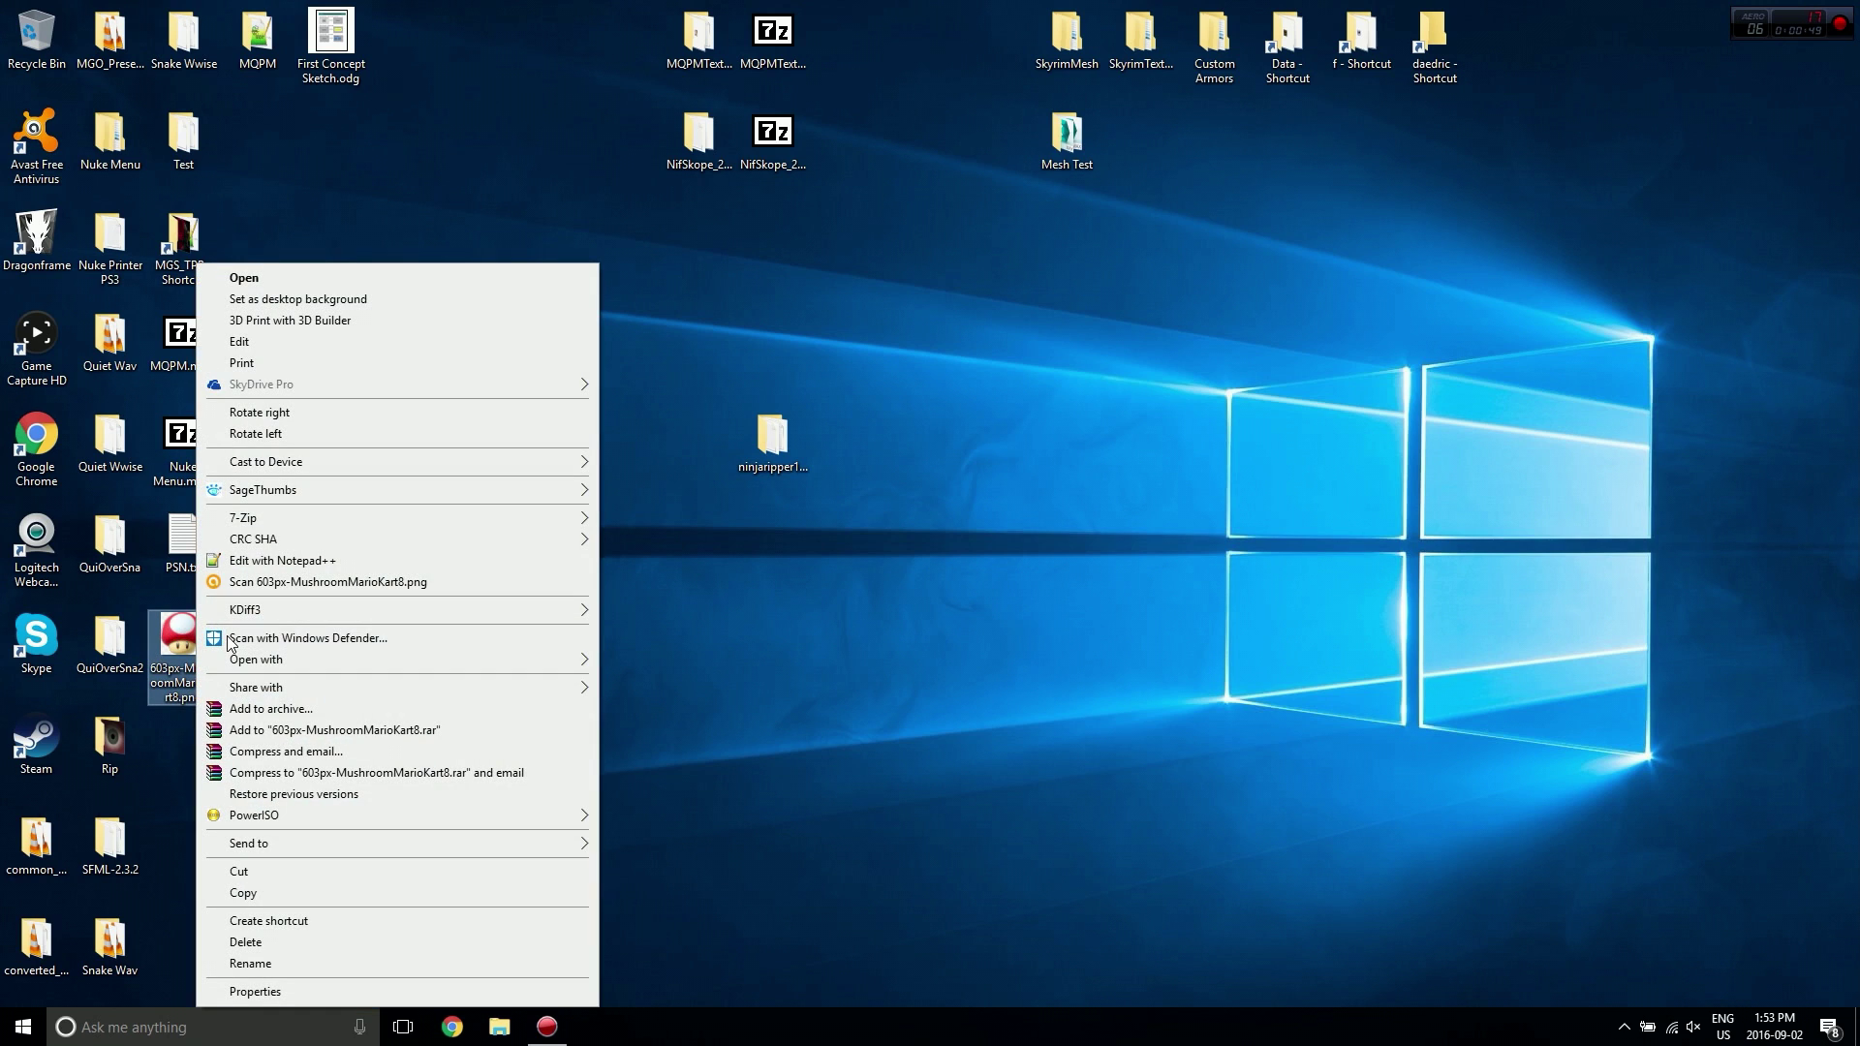
{"action": "mouse_move", "coordinate": [339, 842]}
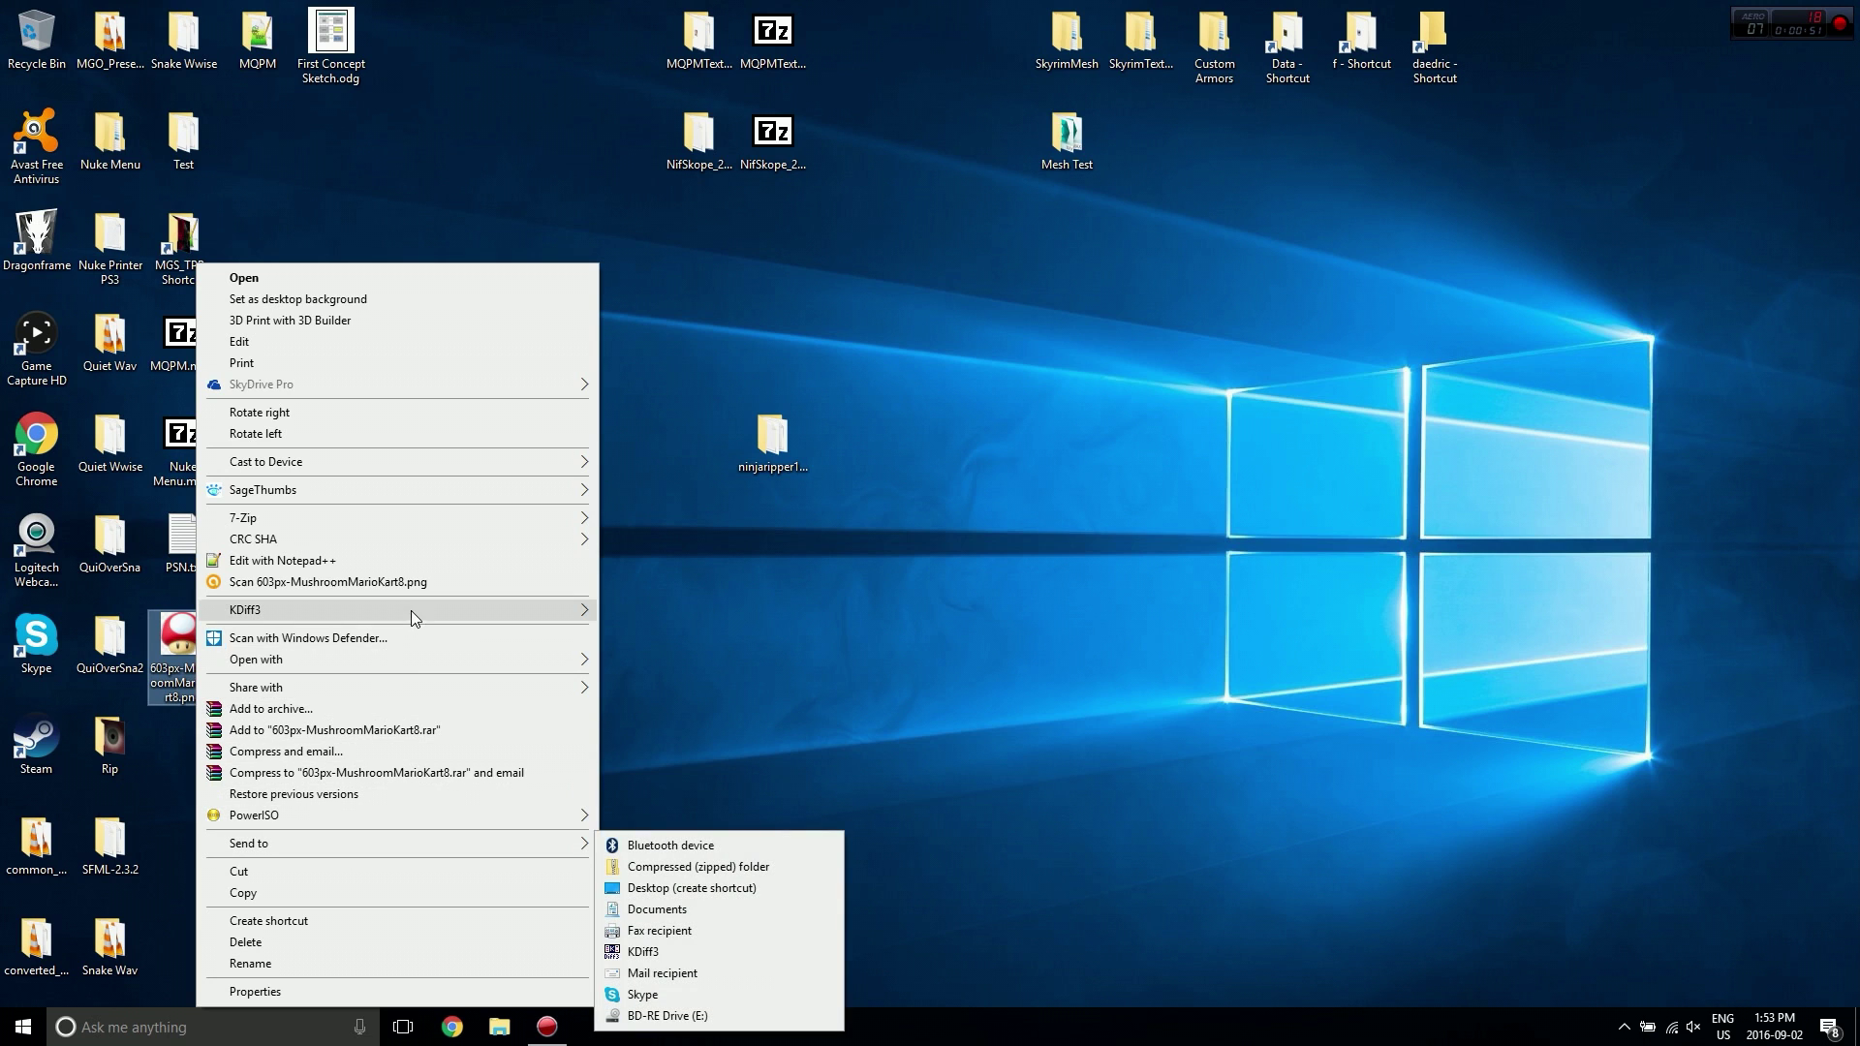
{"action": "mouse_move", "coordinate": [408, 655]}
{"action": "left_click", "coordinate": [666, 685]}
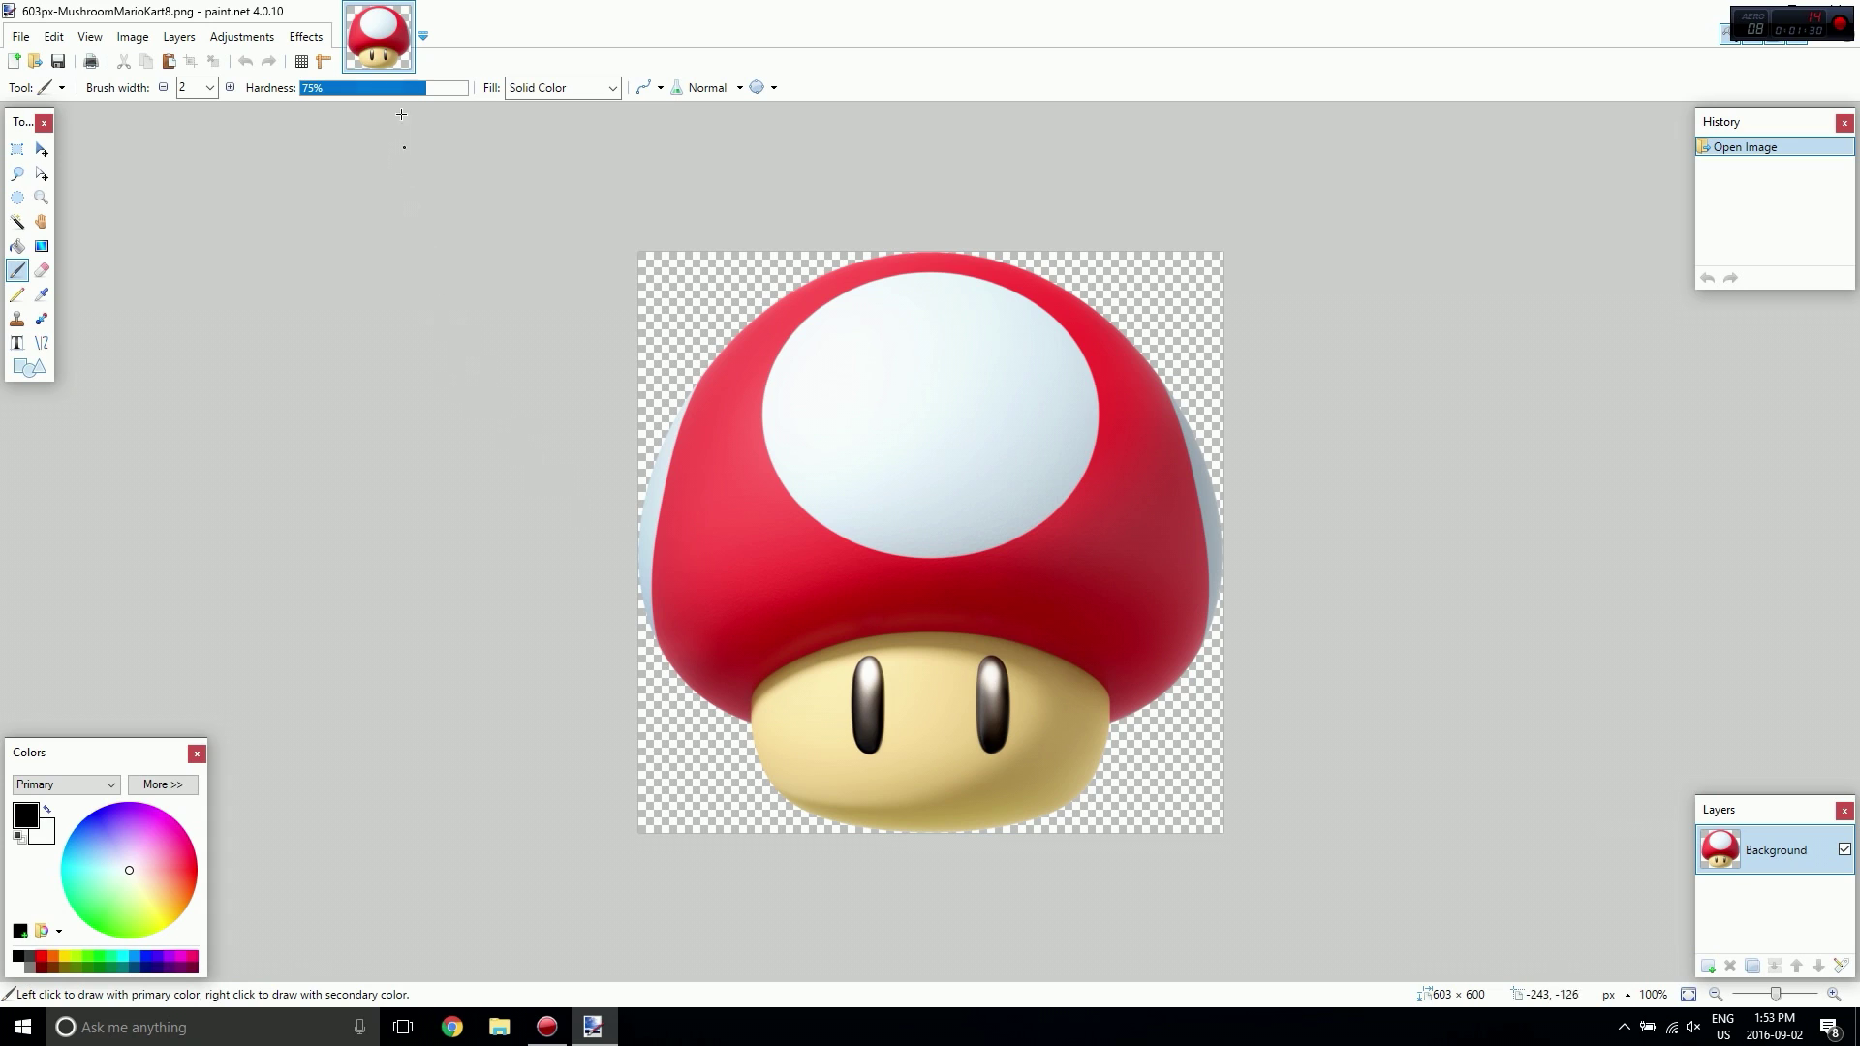
Resize the mushroom image to 512 pixels wide (512 × 509).
{"action": "left_click", "coordinate": [132, 35]}
{"action": "left_click", "coordinate": [155, 82]}
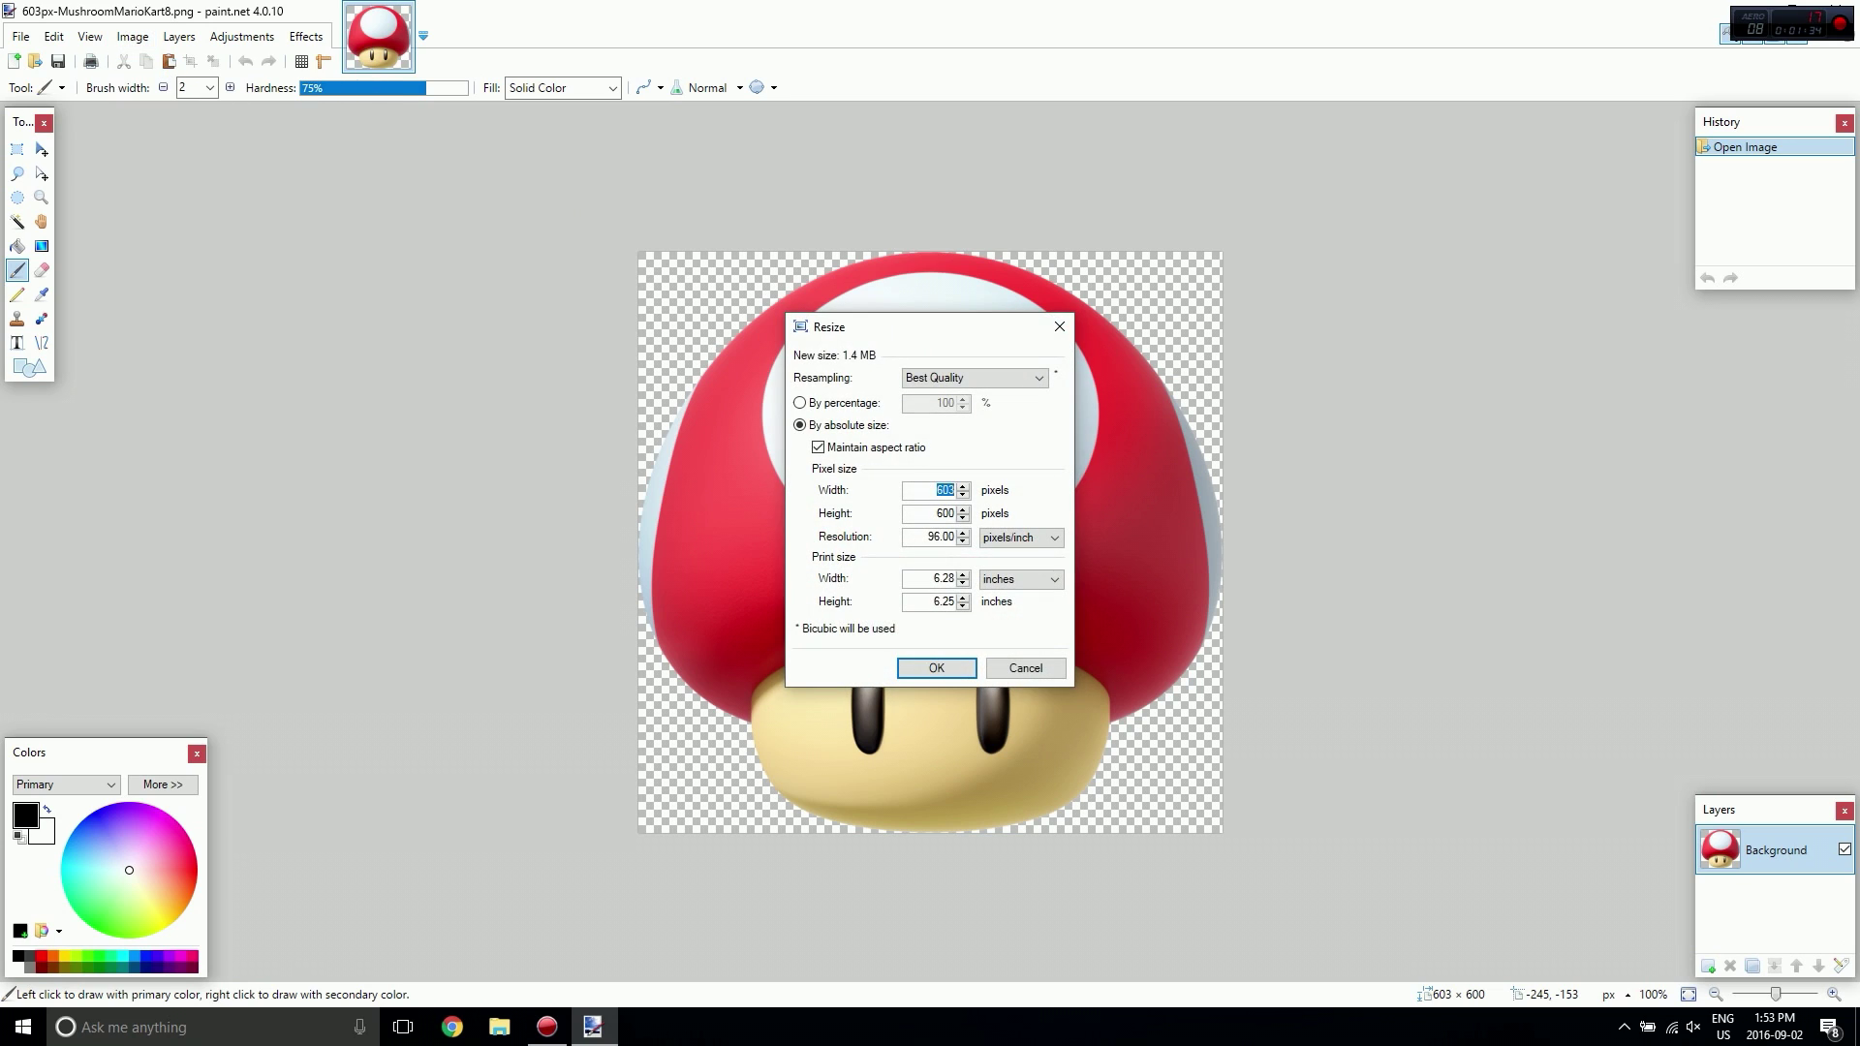
{"action": "type", "text": "512"}
{"action": "left_click", "coordinate": [932, 670]}
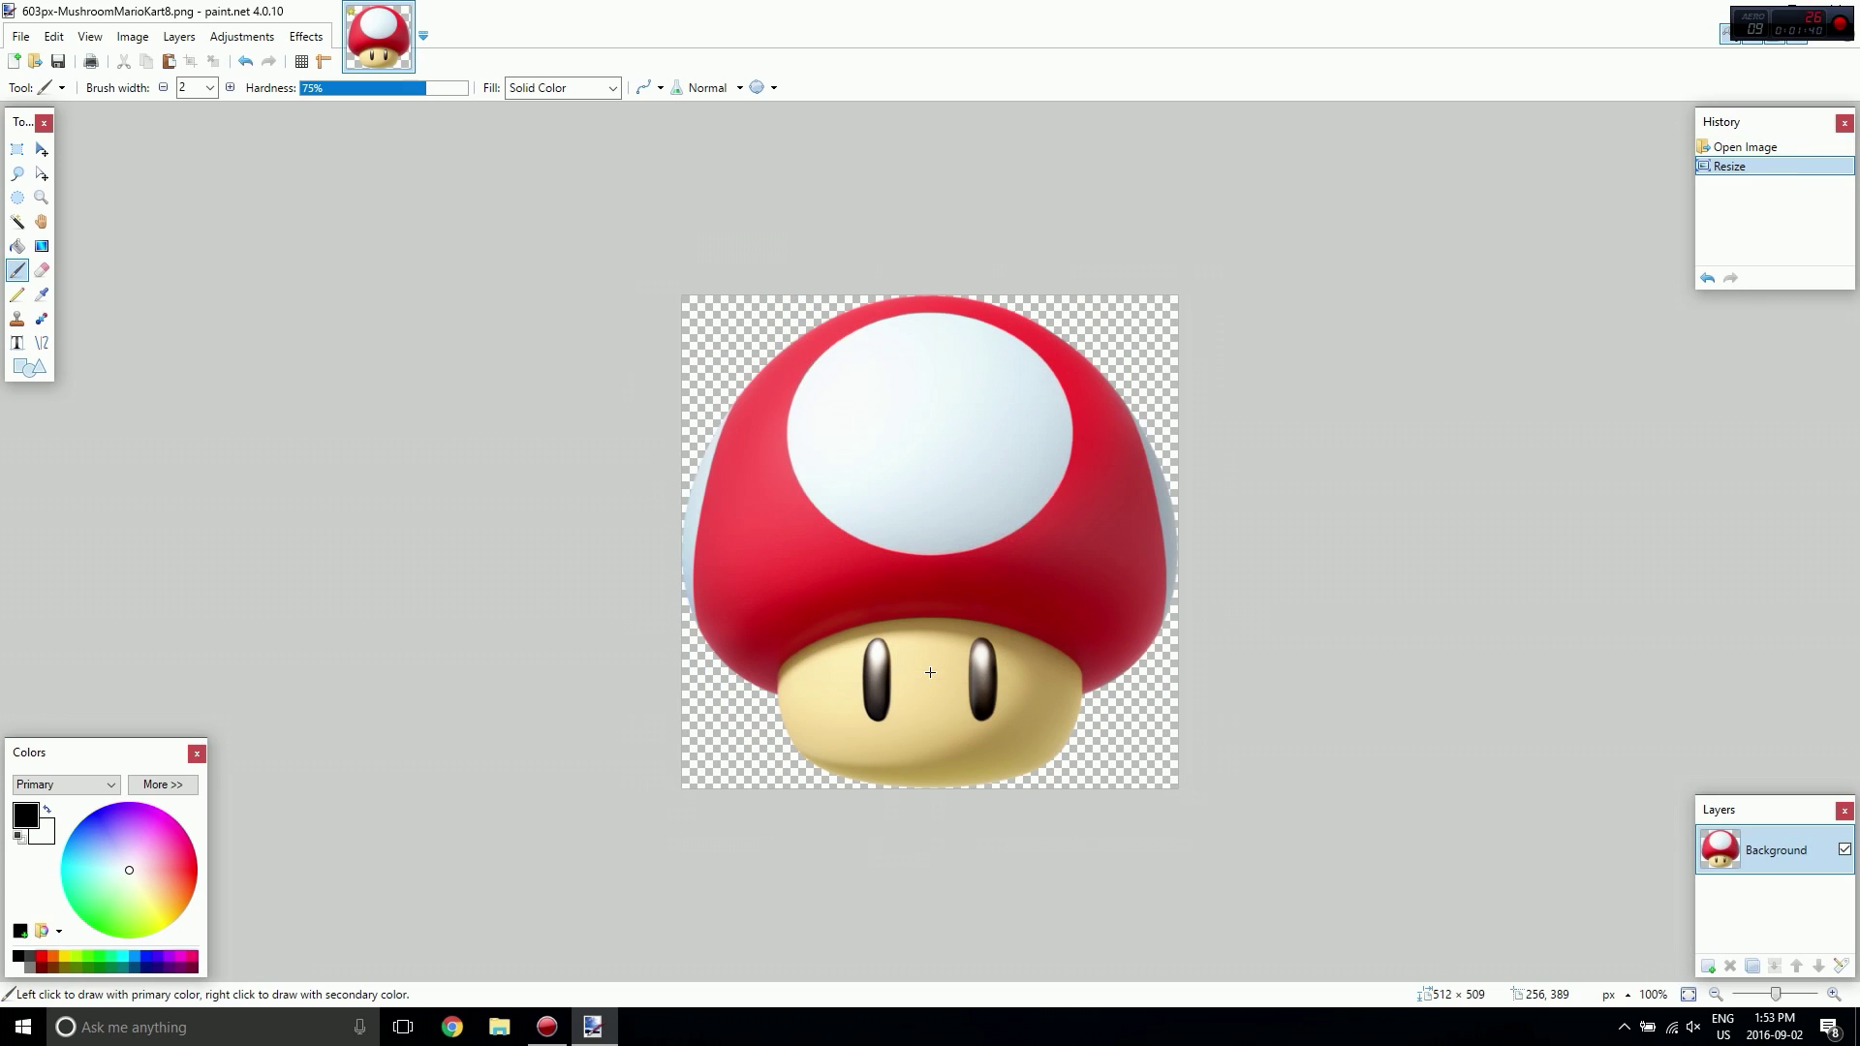
Set the secondary colour's alpha to 0, then return to the primary colour with the compact palette.
{"action": "left_click", "coordinate": [45, 837]}
{"action": "left_click", "coordinate": [162, 785]}
{"action": "left_click_drag", "start_coordinate": [307, 954], "coordinate": [242, 956]}
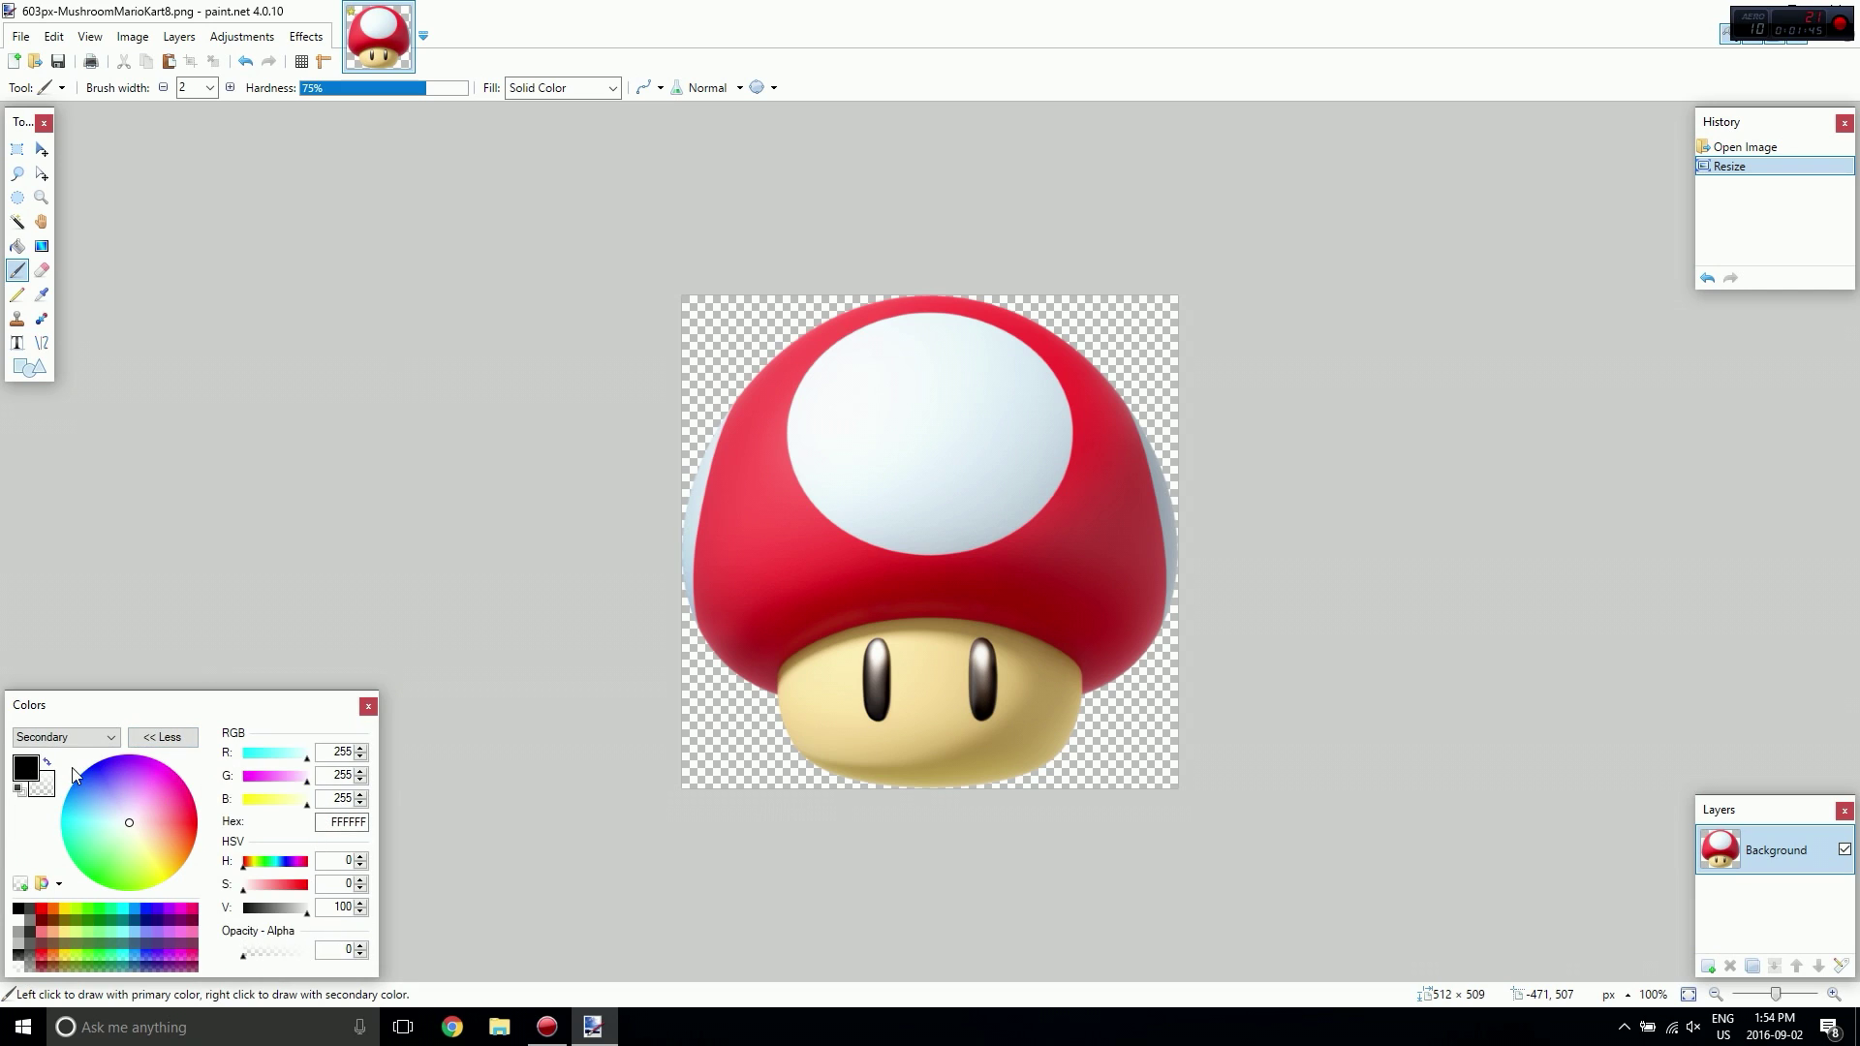
{"action": "left_click", "coordinate": [26, 771]}
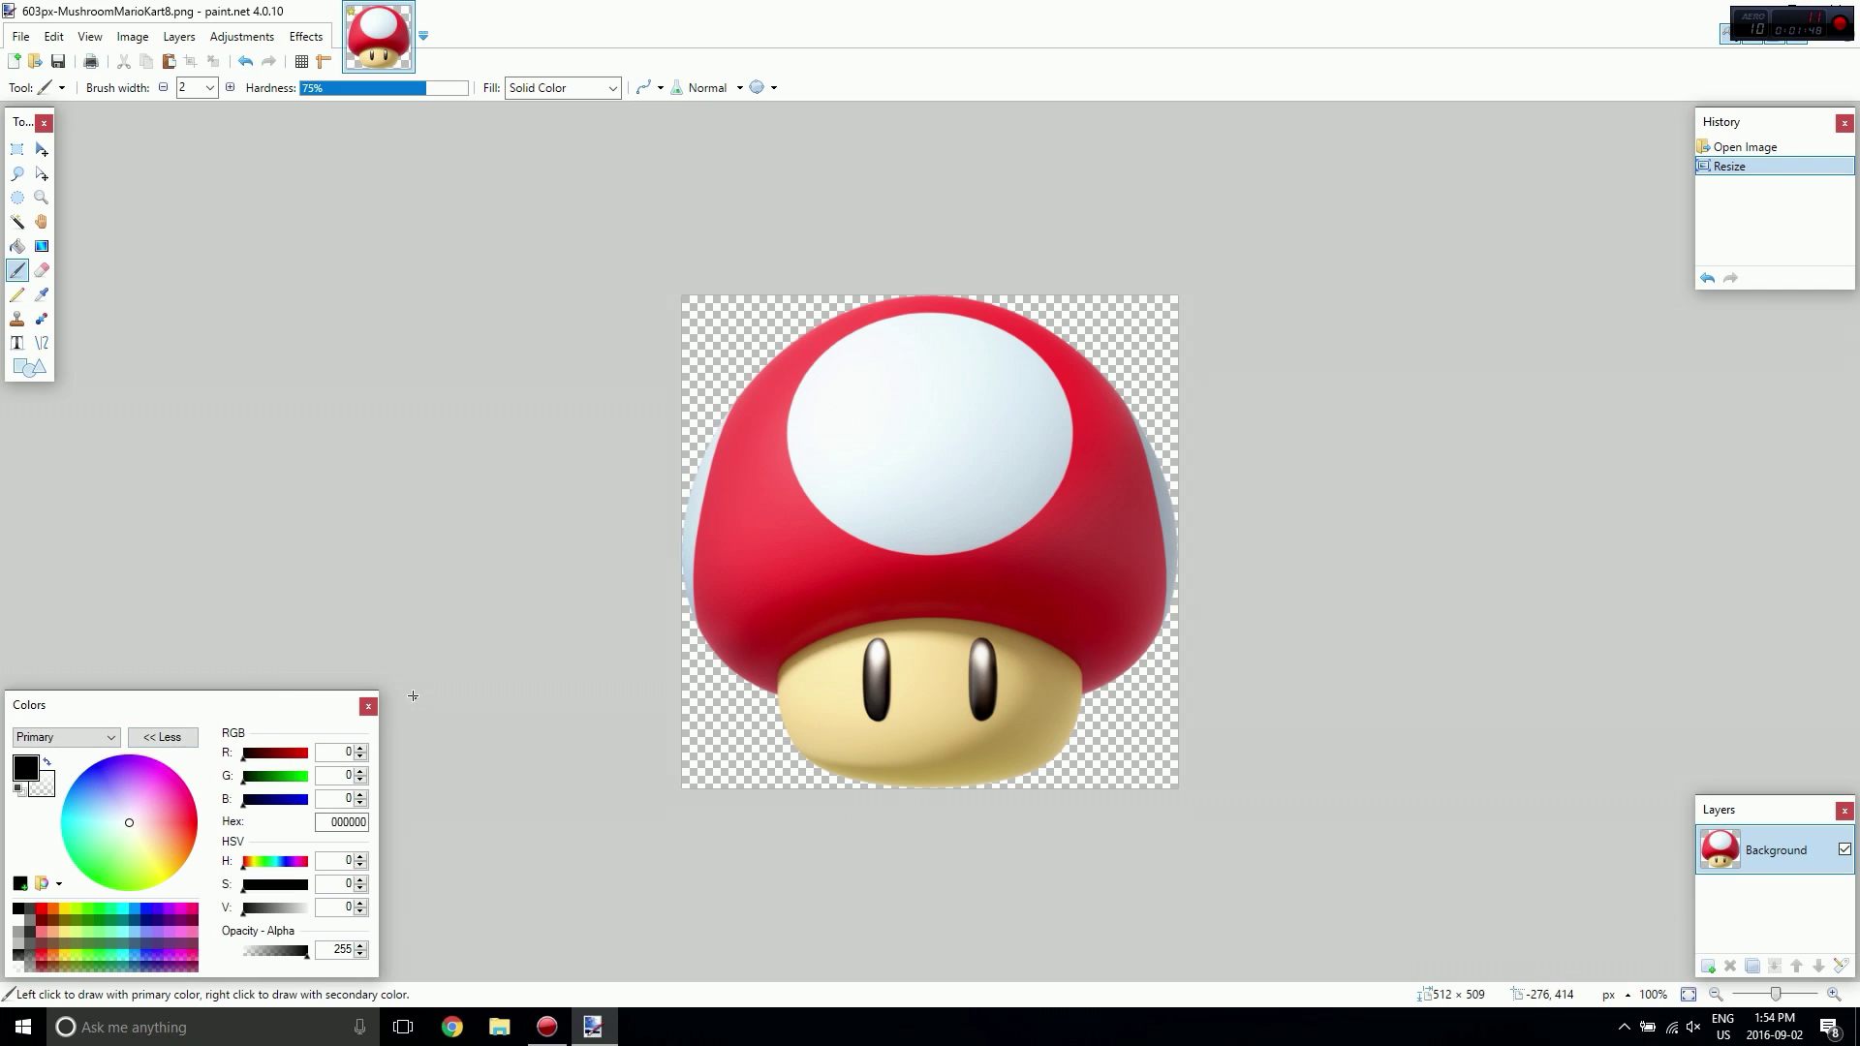
{"action": "left_click", "coordinate": [163, 737]}
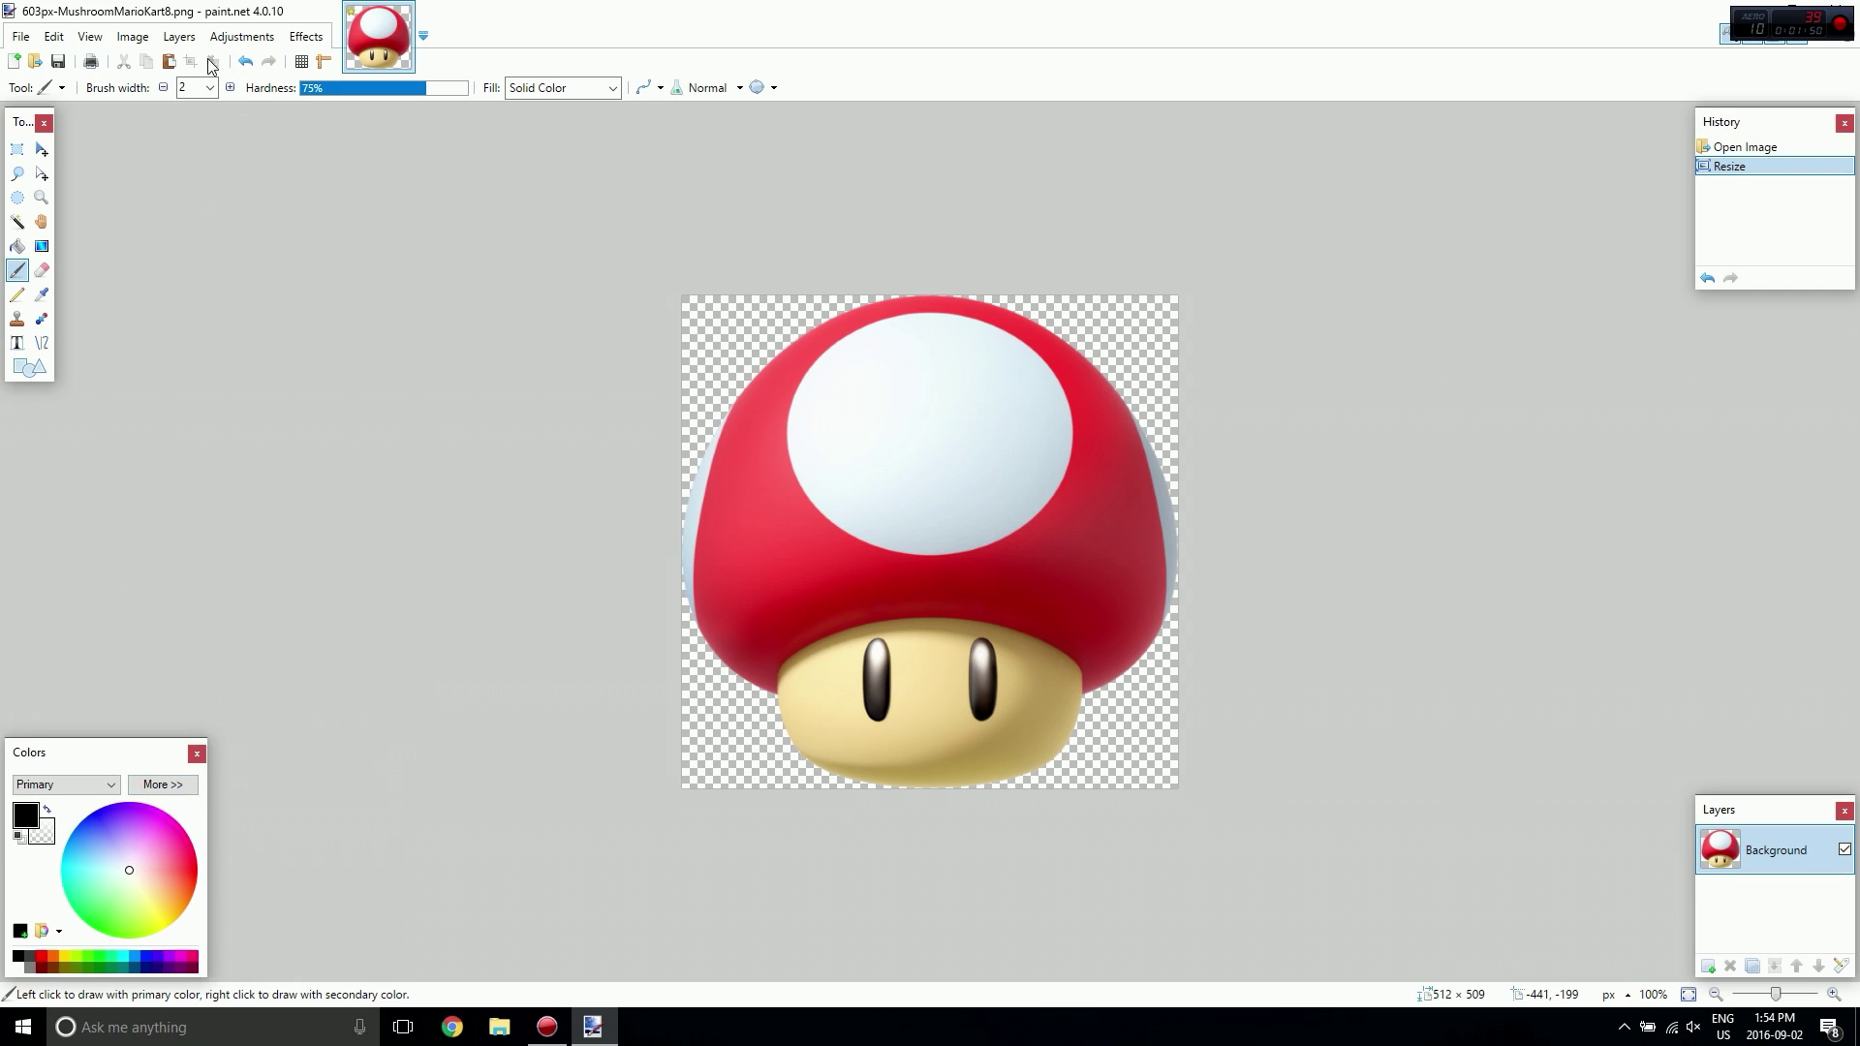
Change the canvas height to 512 so the image becomes a 512 × 512 square.
{"action": "left_click", "coordinate": [133, 39]}
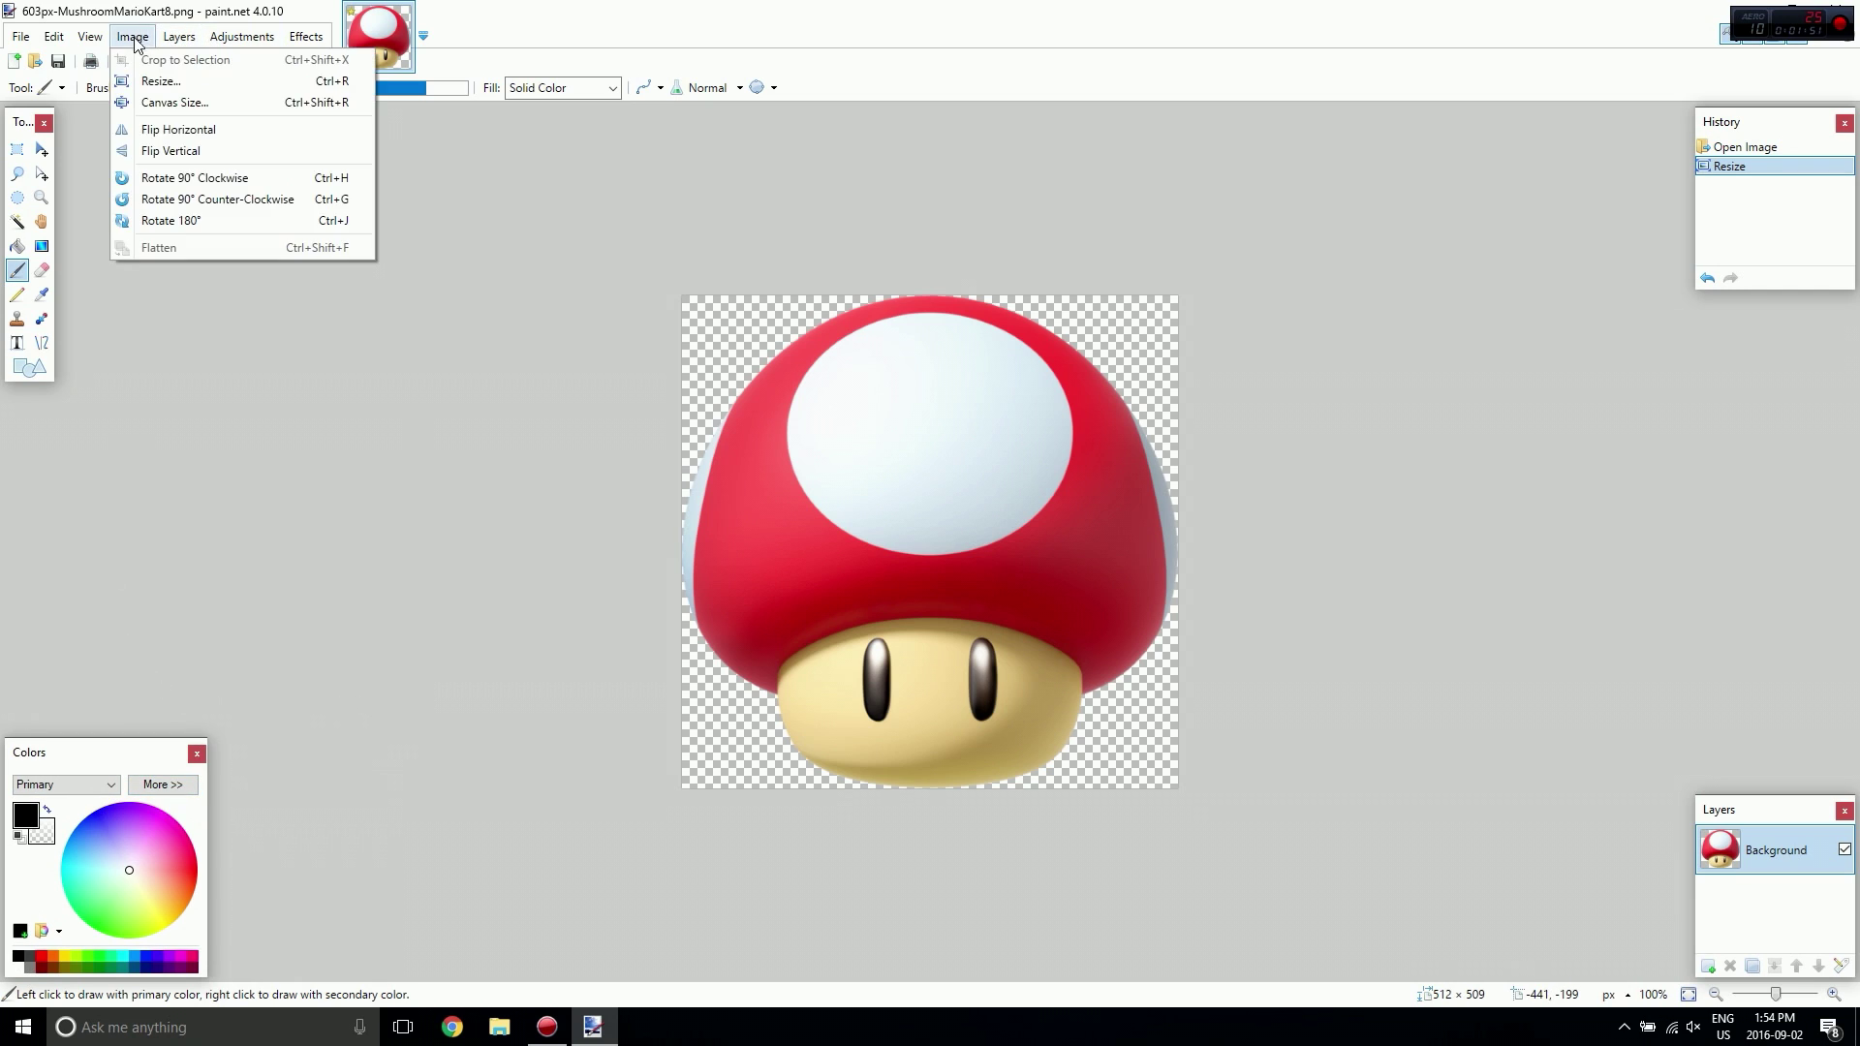
{"action": "left_click", "coordinate": [173, 103]}
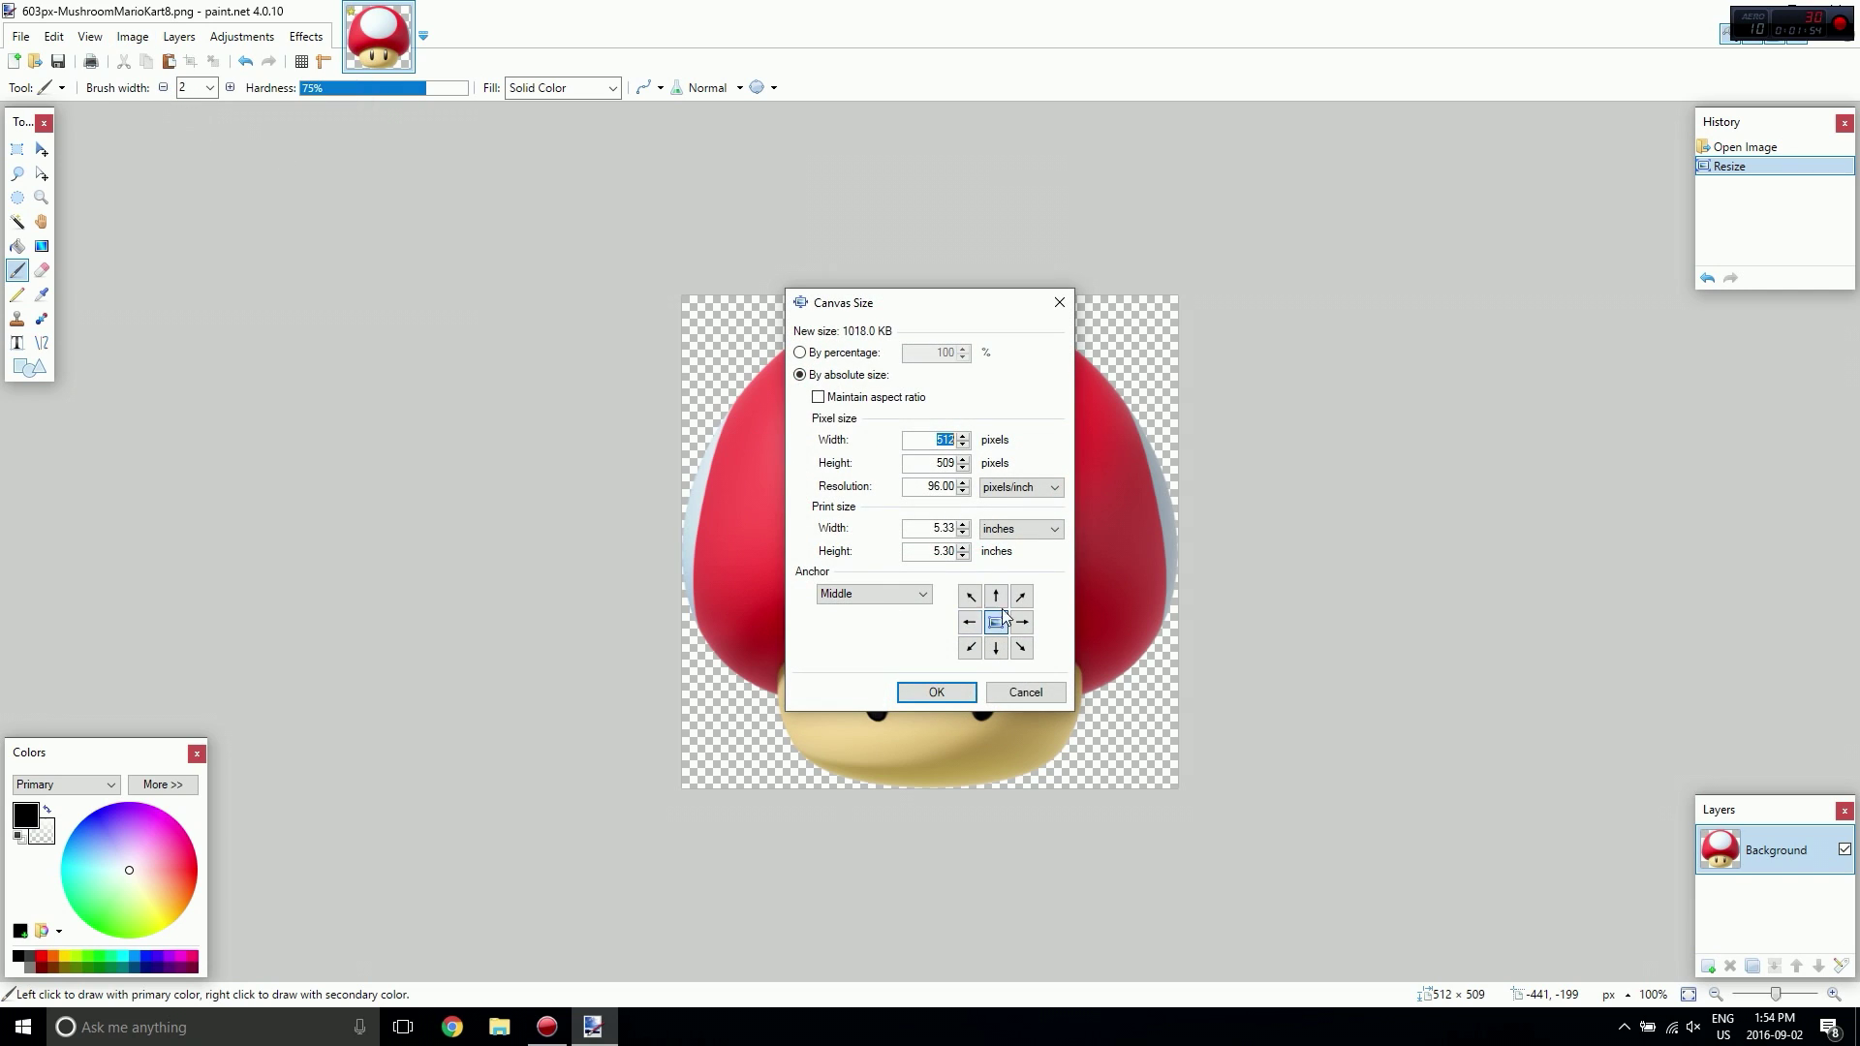
{"action": "left_click", "coordinate": [938, 462]}
{"action": "type", "text": "512"}
{"action": "left_click", "coordinate": [932, 692]}
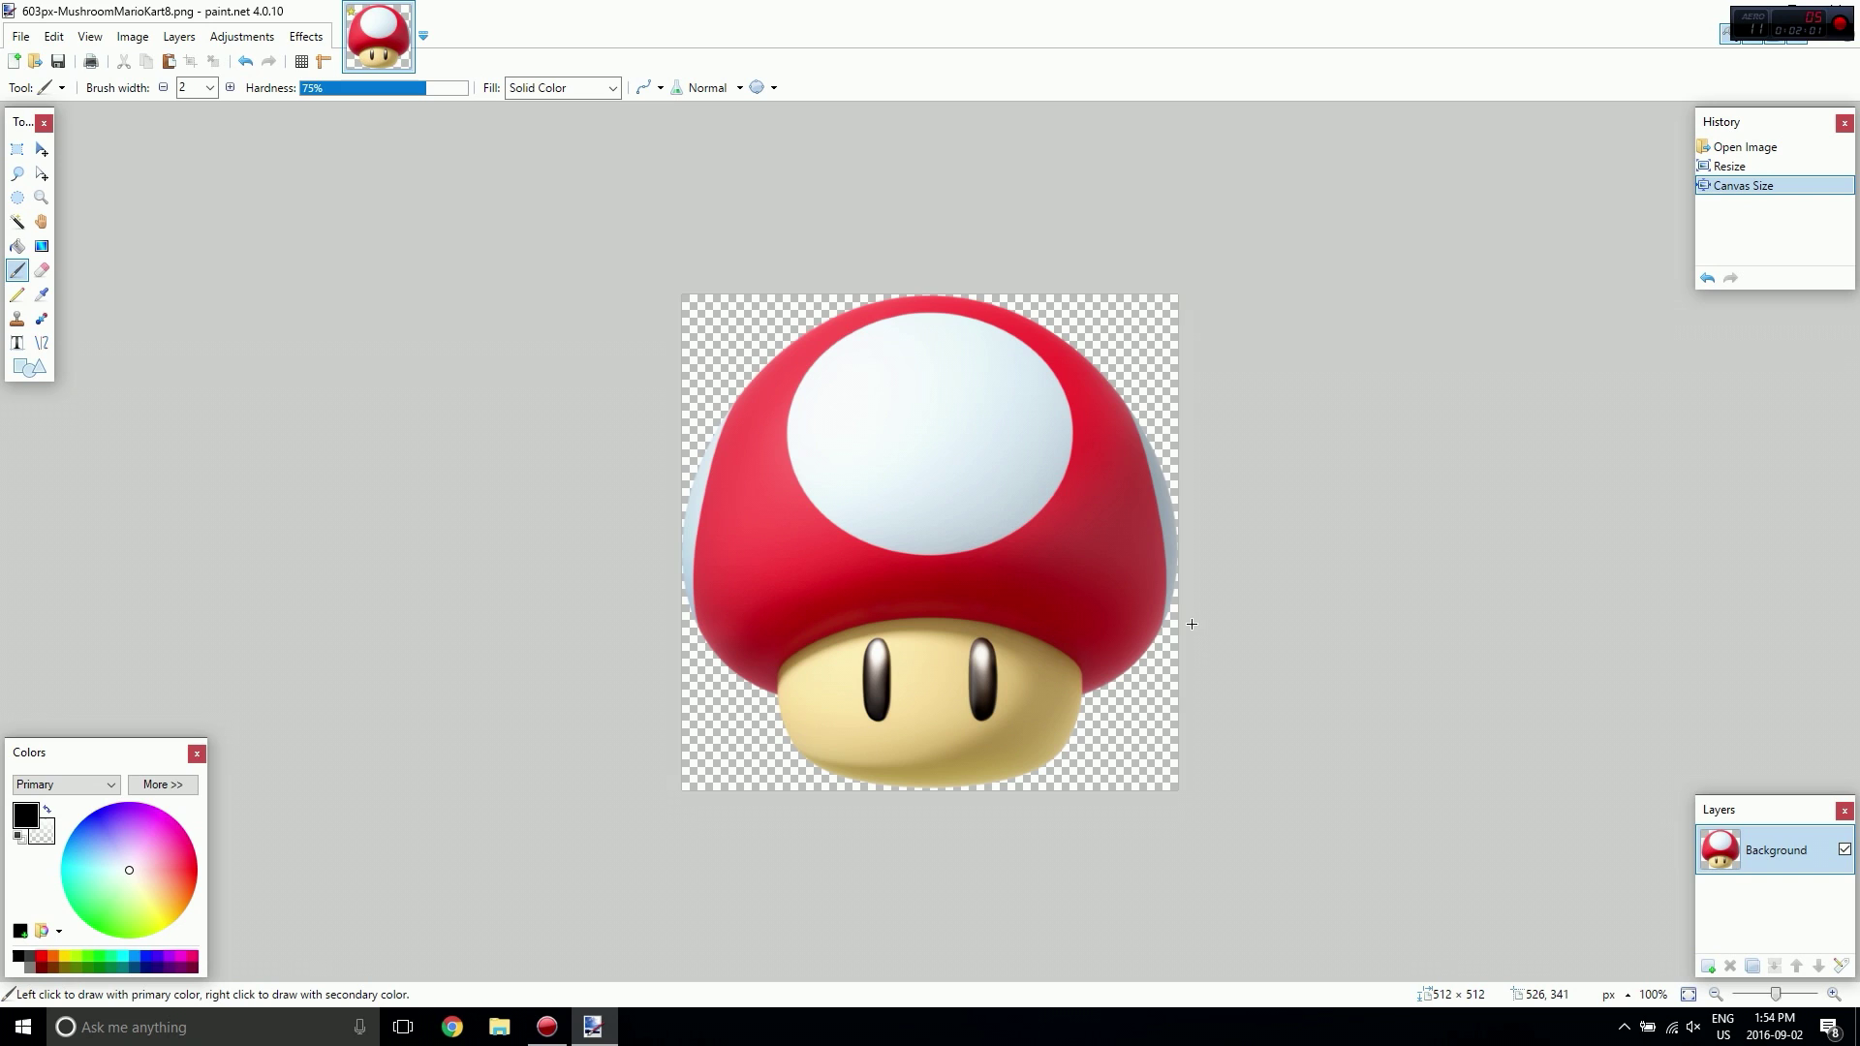
Add a new layer beneath the mushroom and fill it with blue.
{"action": "left_click", "coordinate": [1708, 966]}
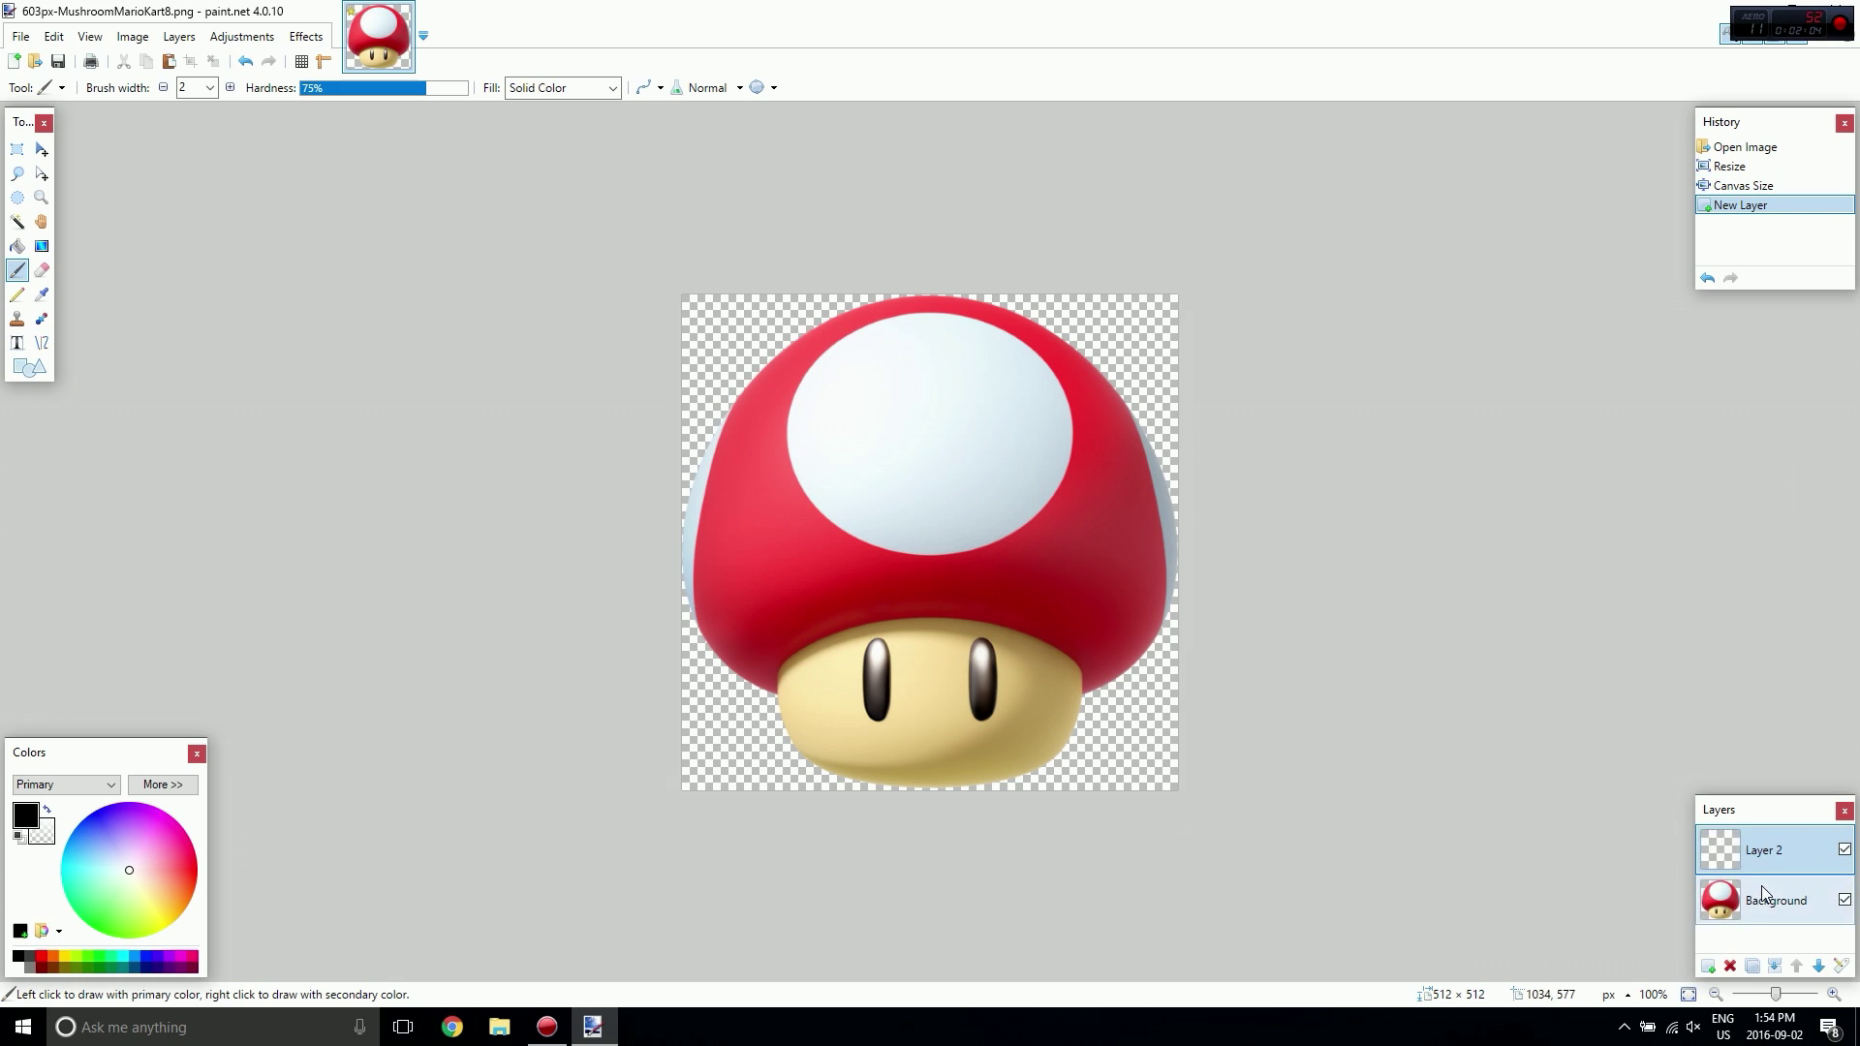
{"action": "left_click_drag", "start_coordinate": [1761, 843], "coordinate": [1762, 901]}
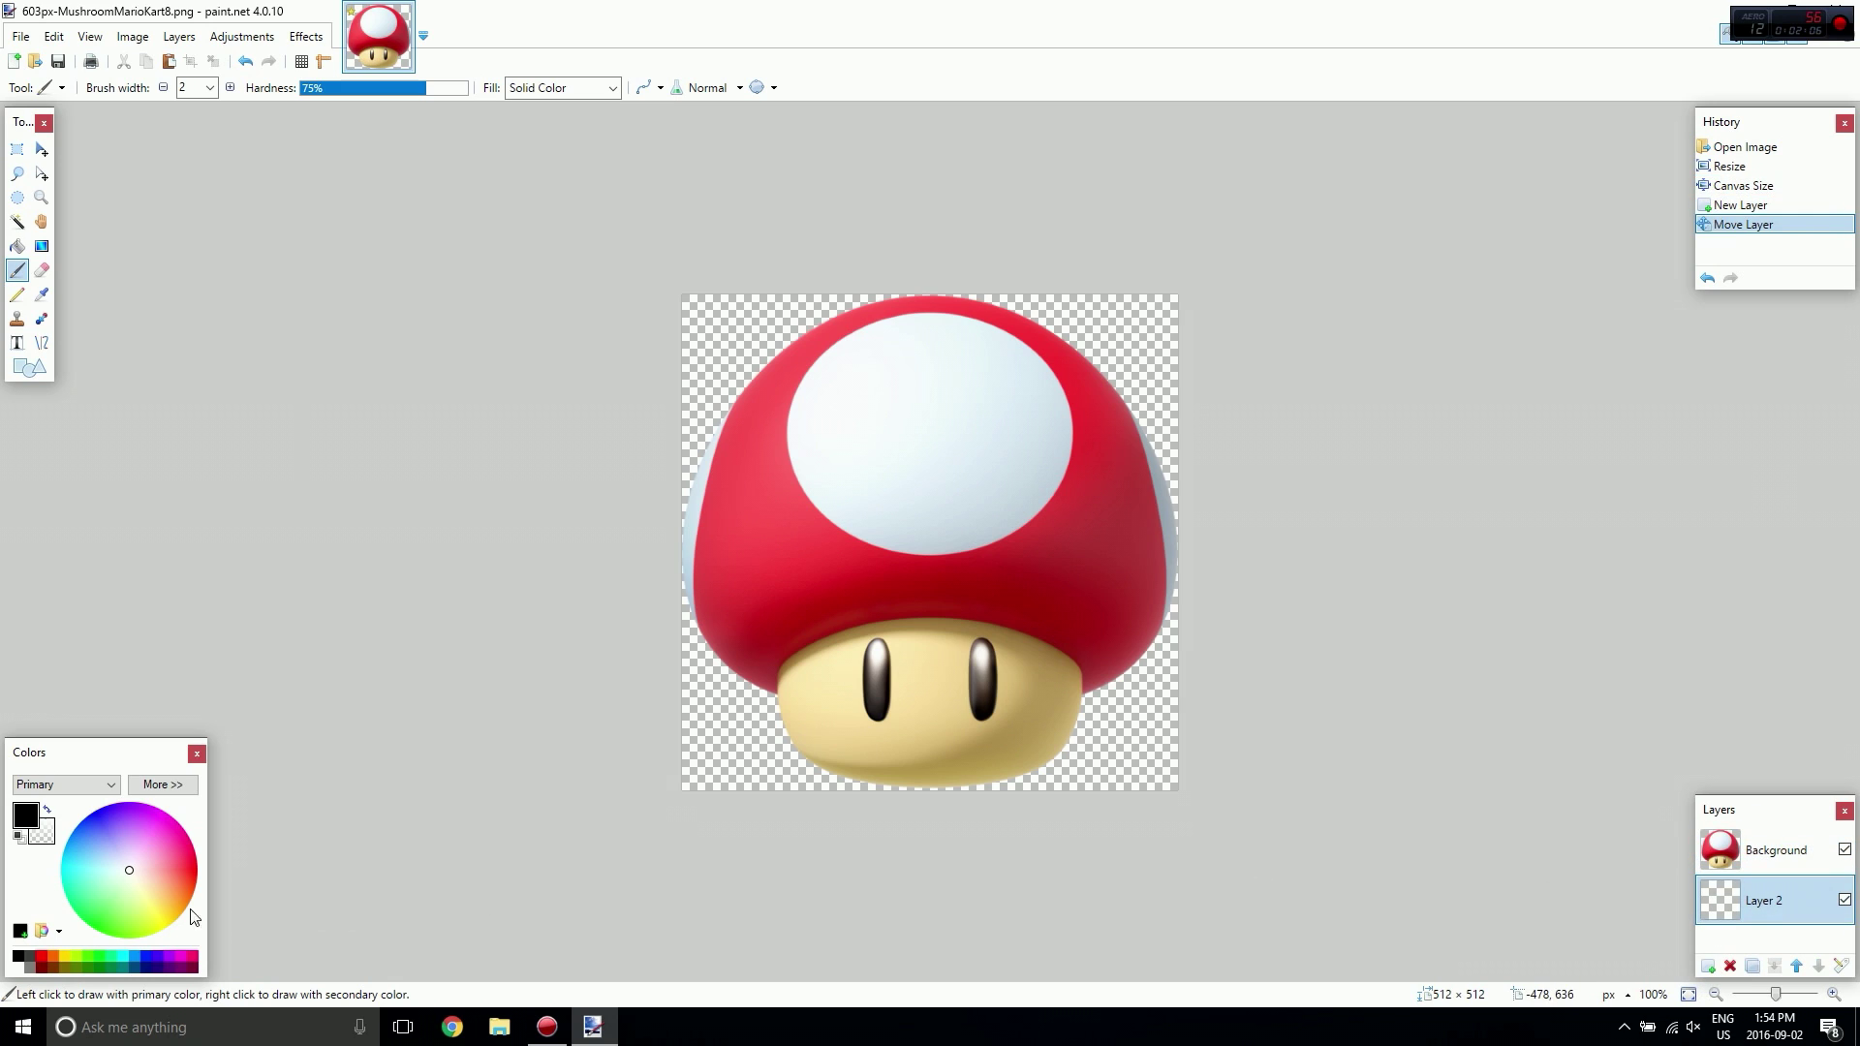
{"action": "left_click", "coordinate": [137, 959]}
{"action": "left_click", "coordinate": [17, 246]}
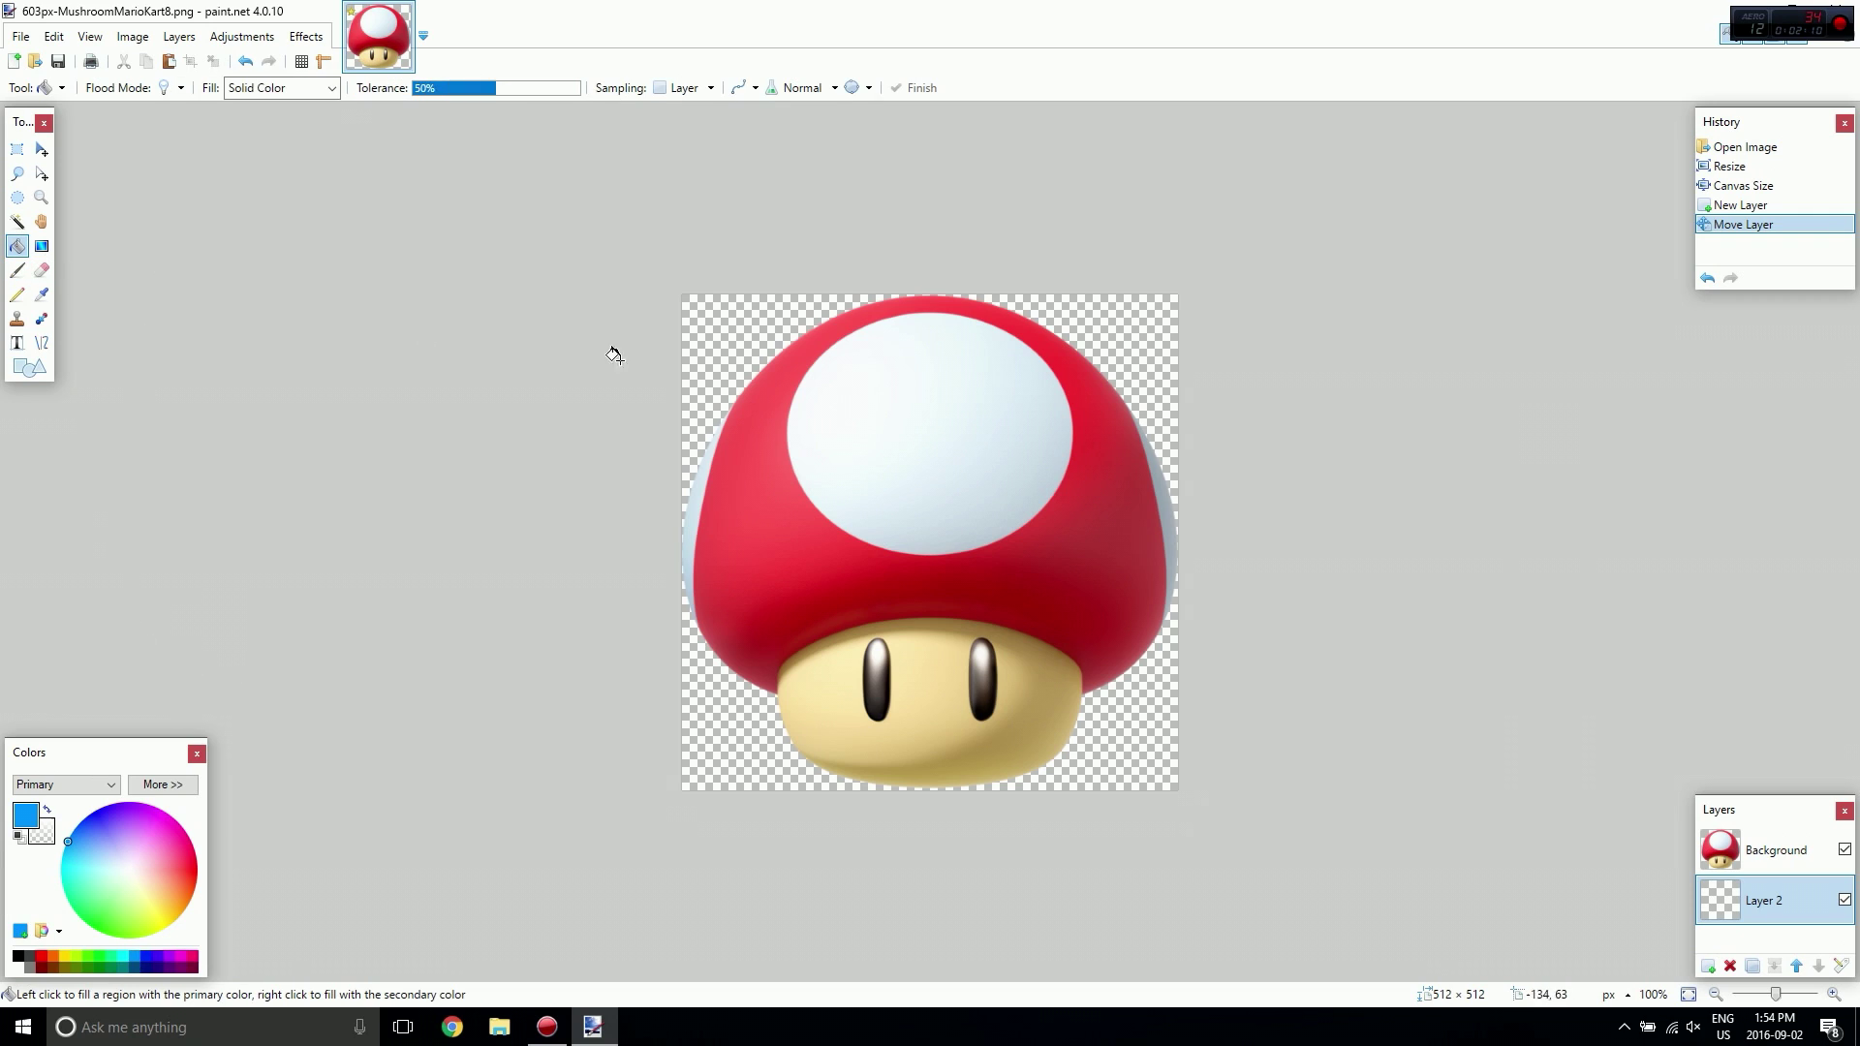
{"action": "left_click", "coordinate": [731, 336]}
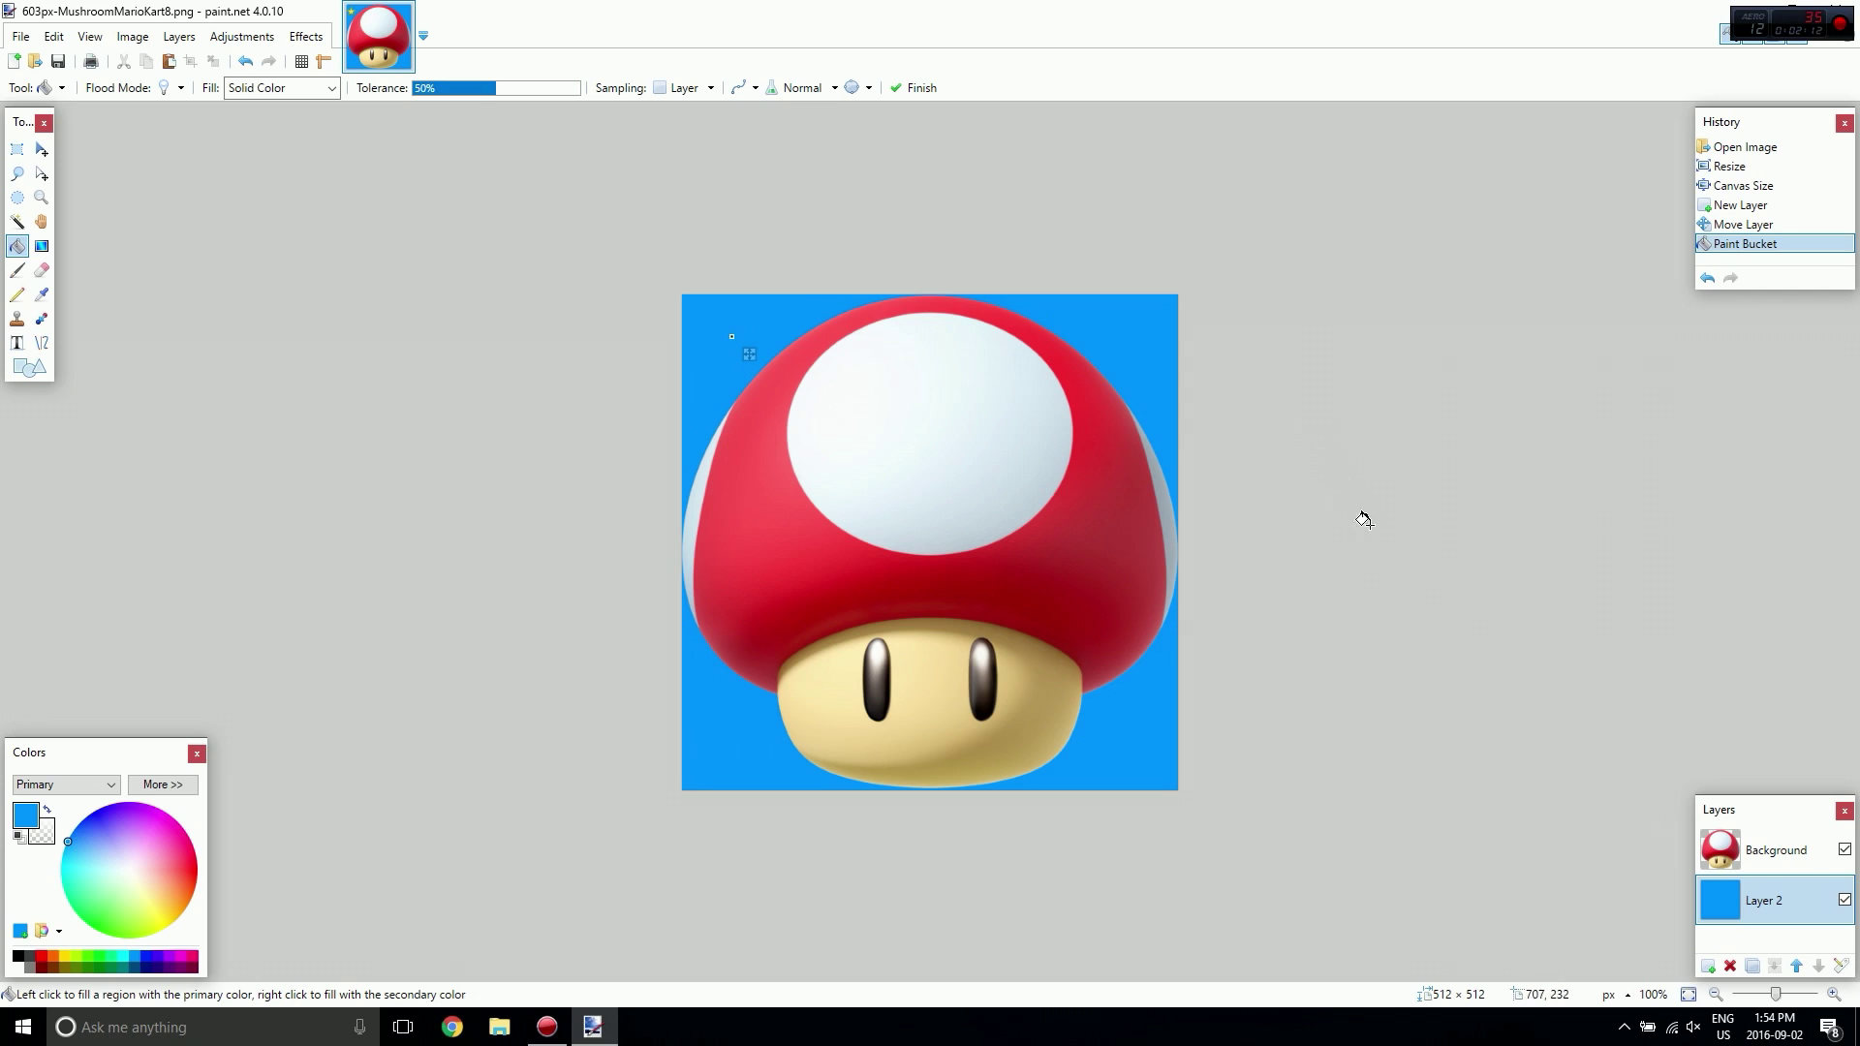
Merge the mushroom layer down onto the blue layer.
{"action": "left_click", "coordinate": [1768, 853]}
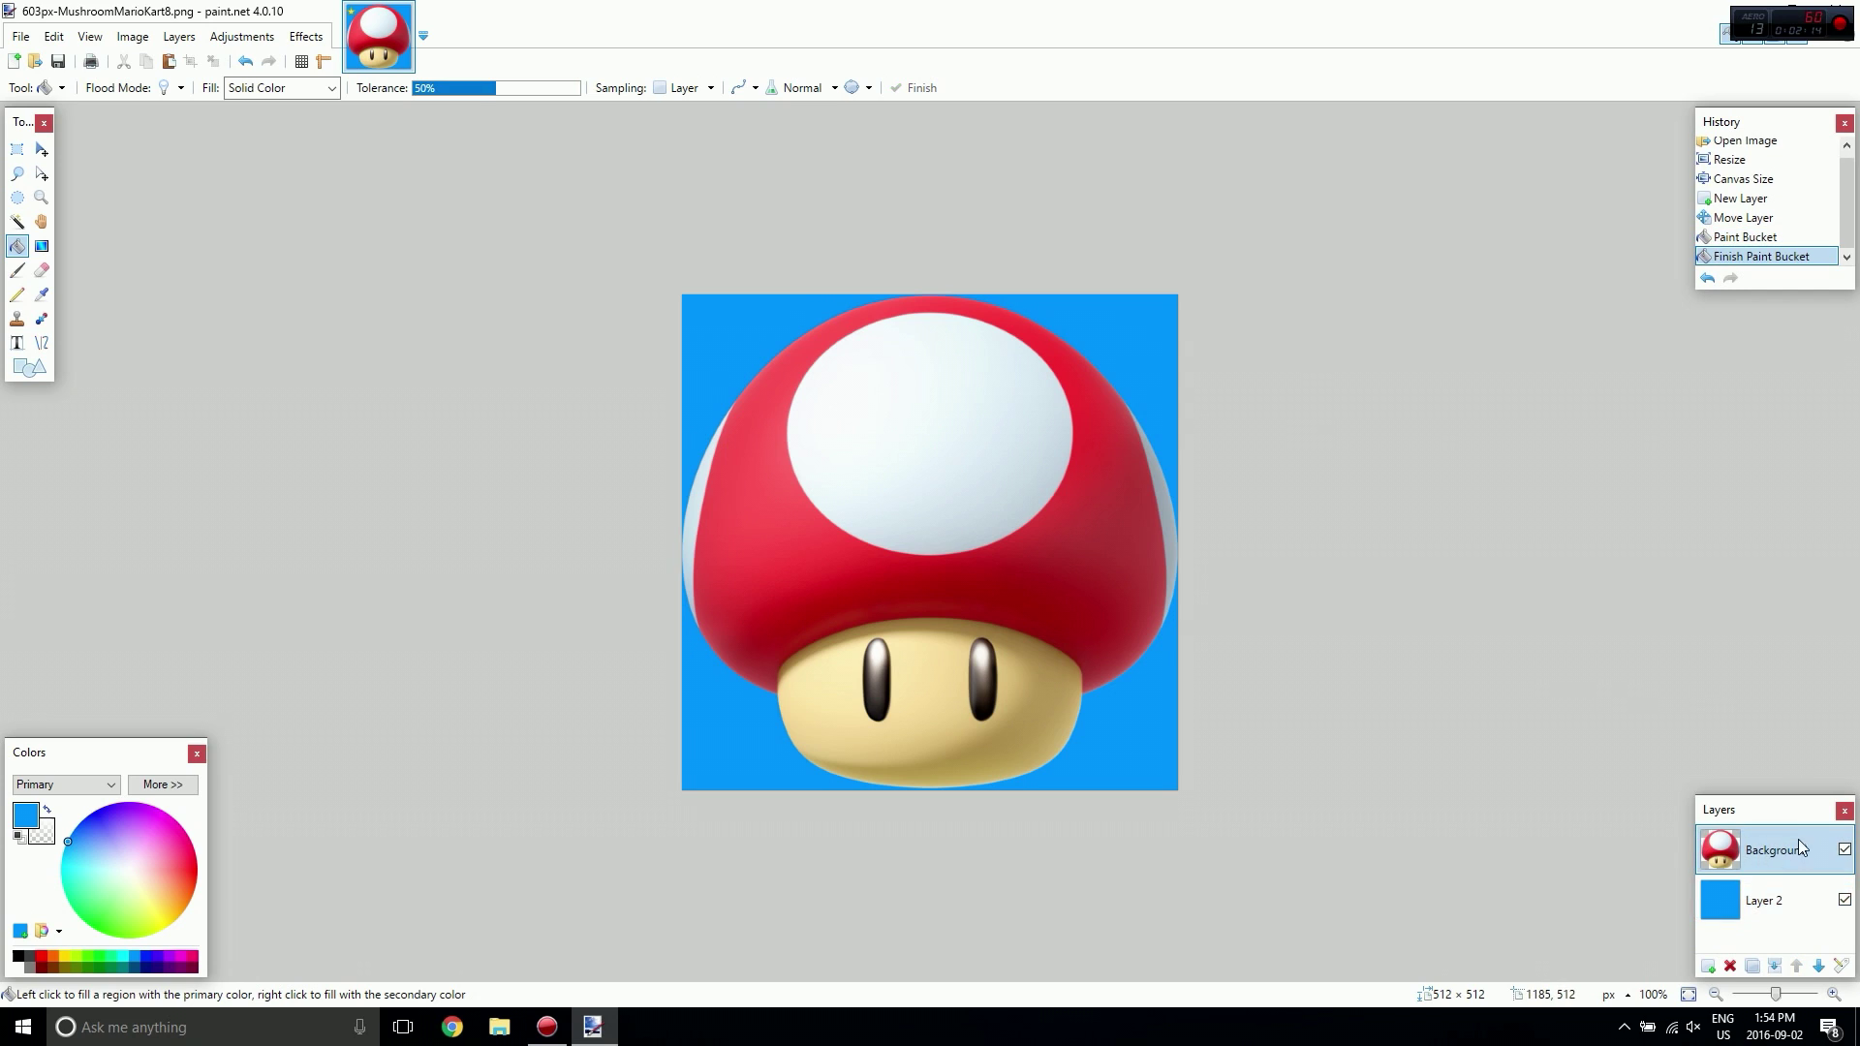
{"action": "left_click", "coordinate": [1776, 965]}
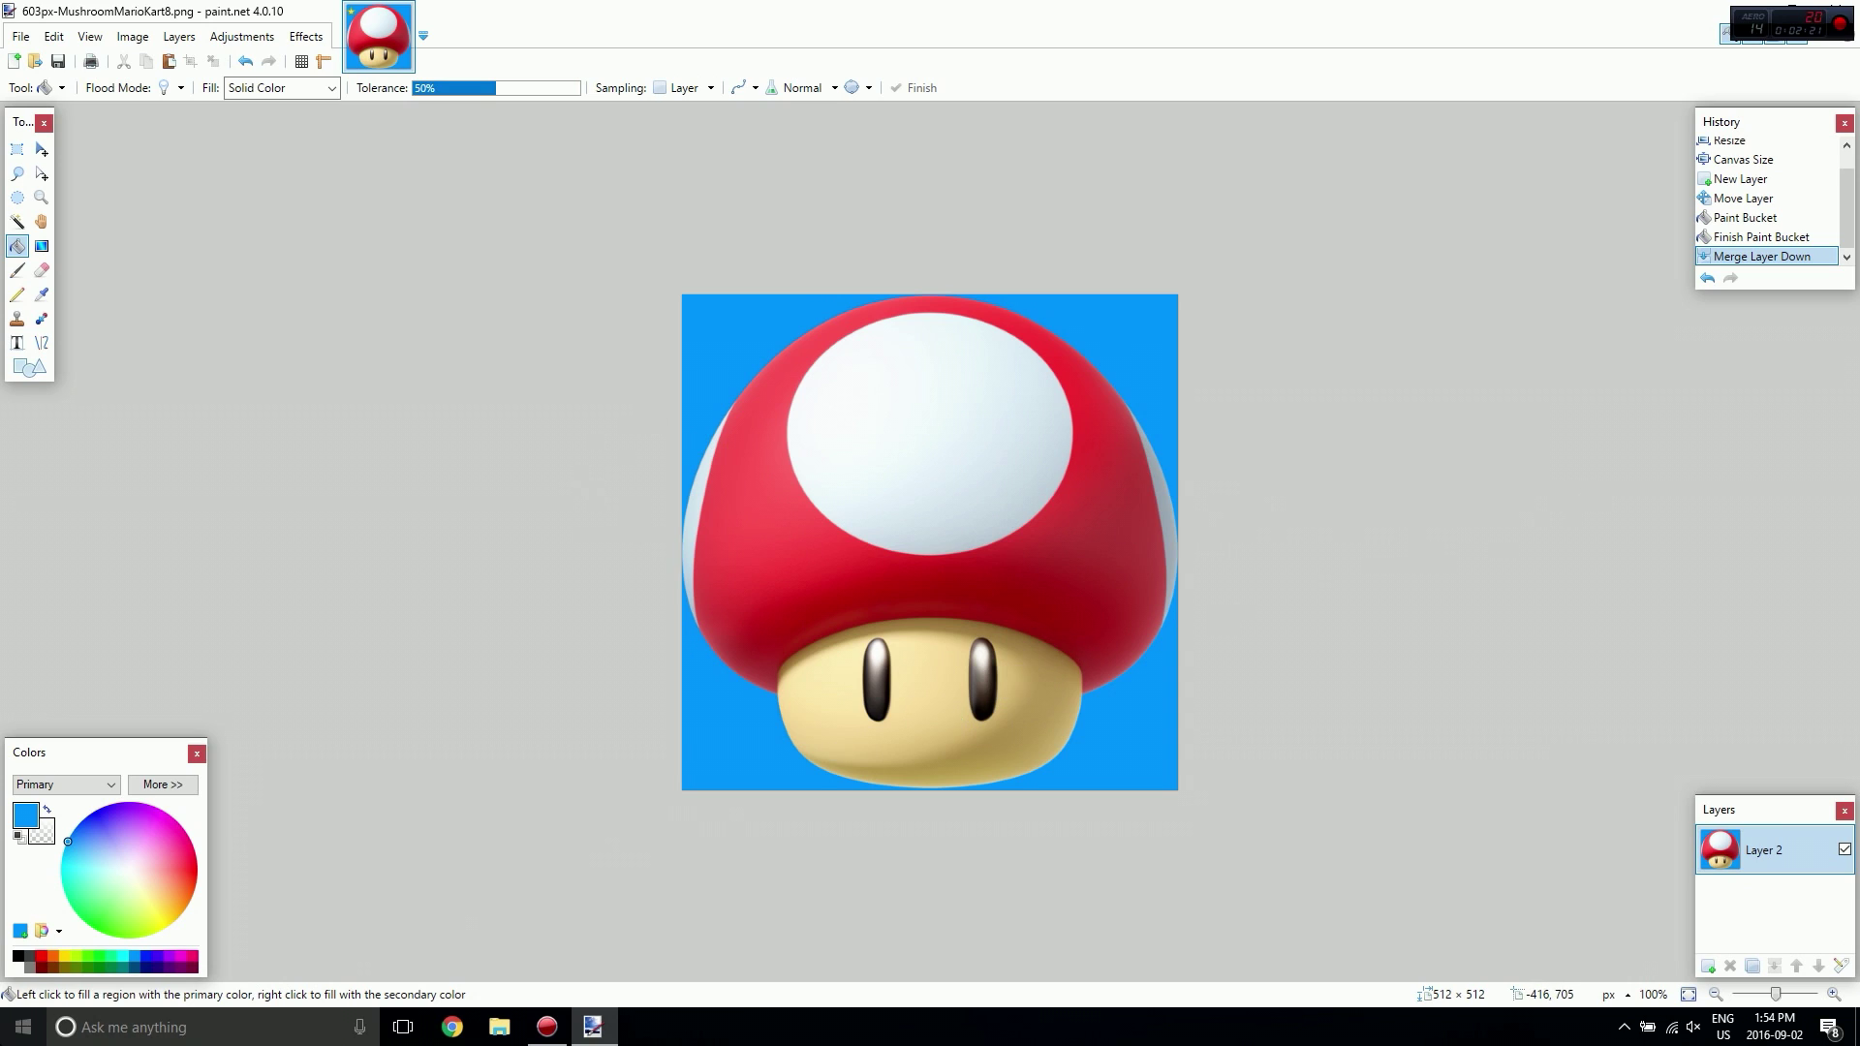
{"action": "key", "text": "super"}
Launch GIMP and select the whole blue-backed mushroom image in paint.net.
{"action": "type", "text": "gim"}
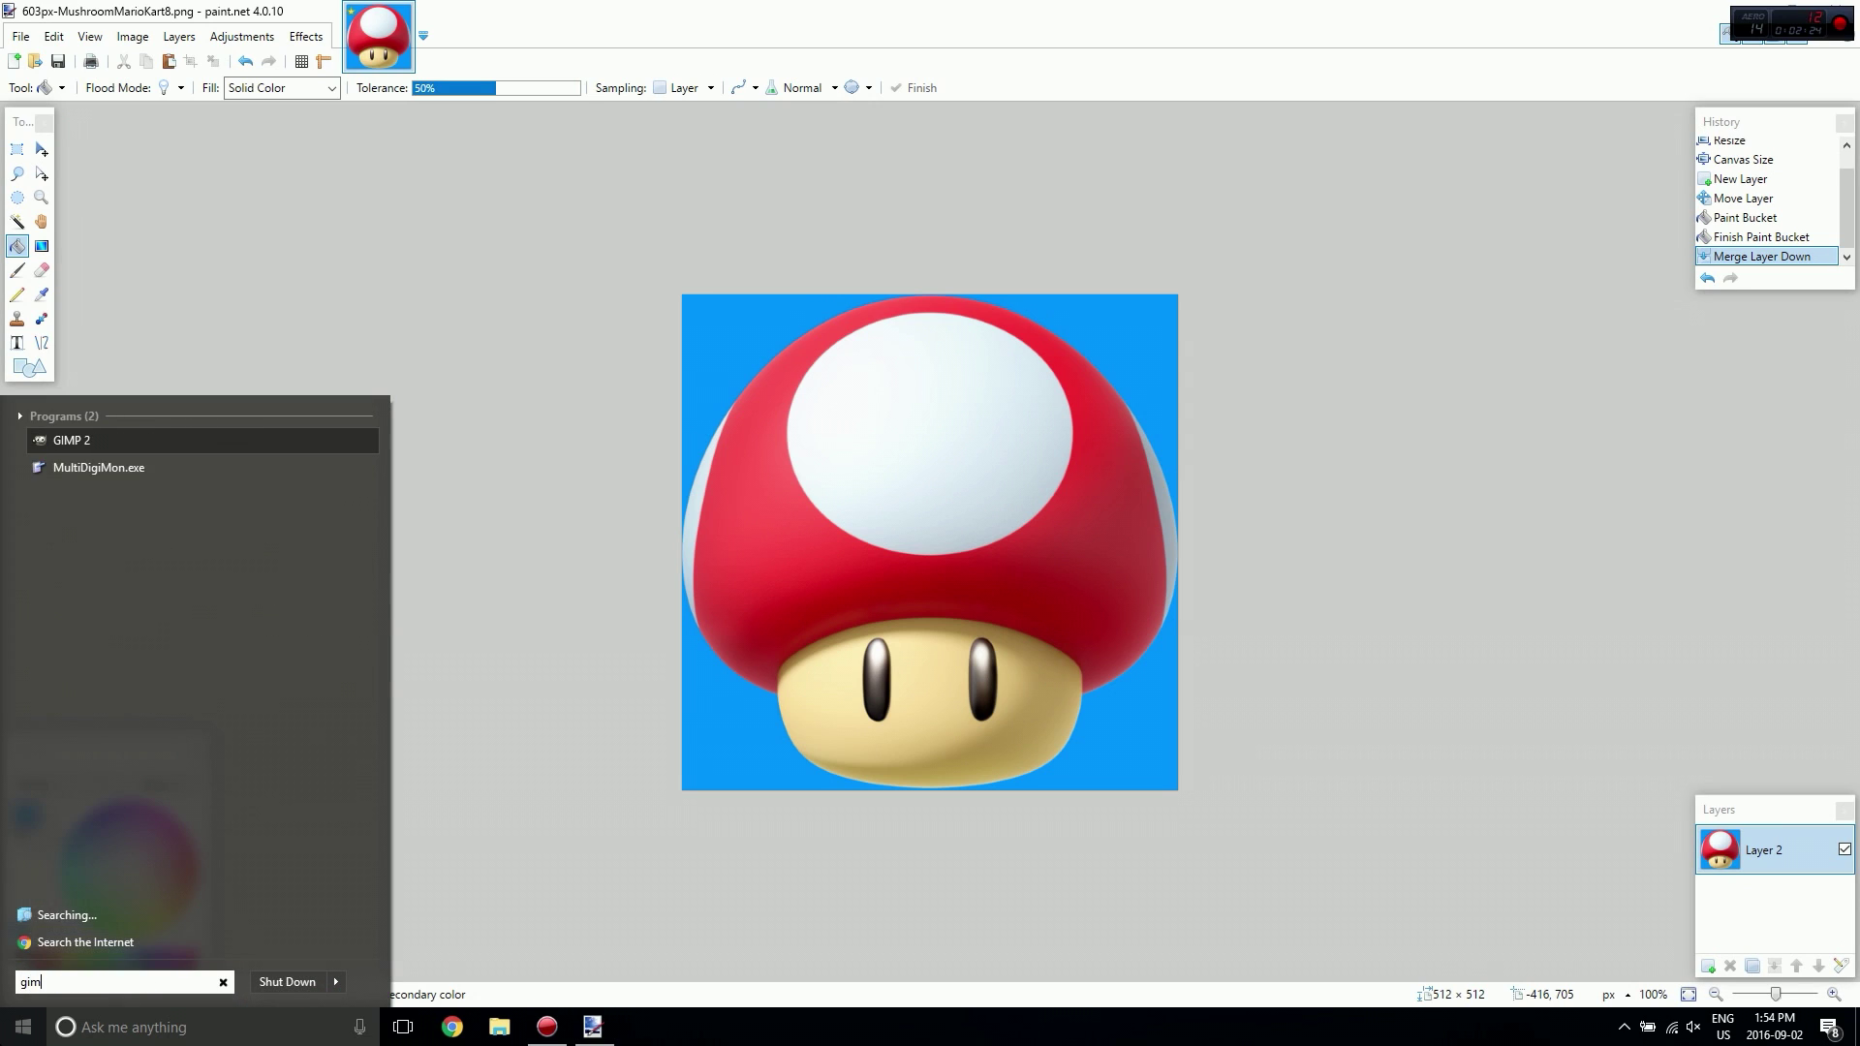
{"action": "type", "text": "p"}
{"action": "key", "text": "Return"}
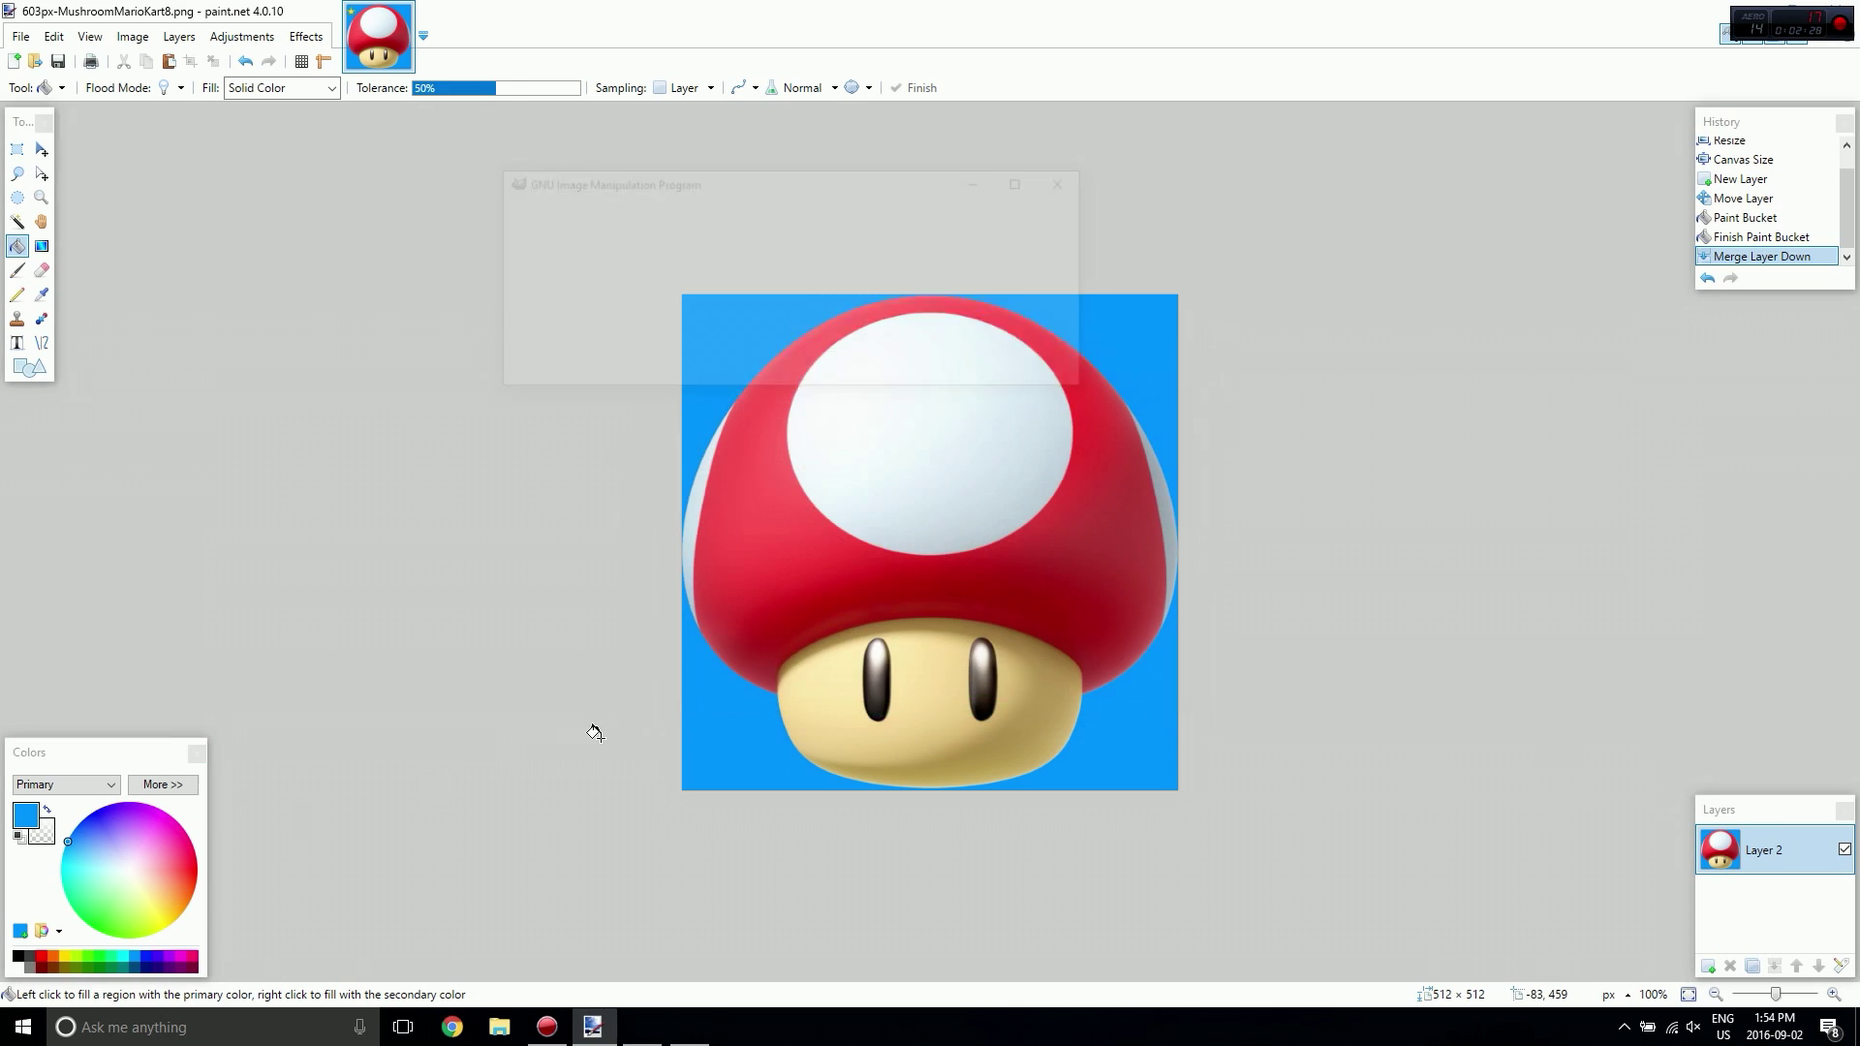
{"action": "left_click", "coordinate": [1177, 10]}
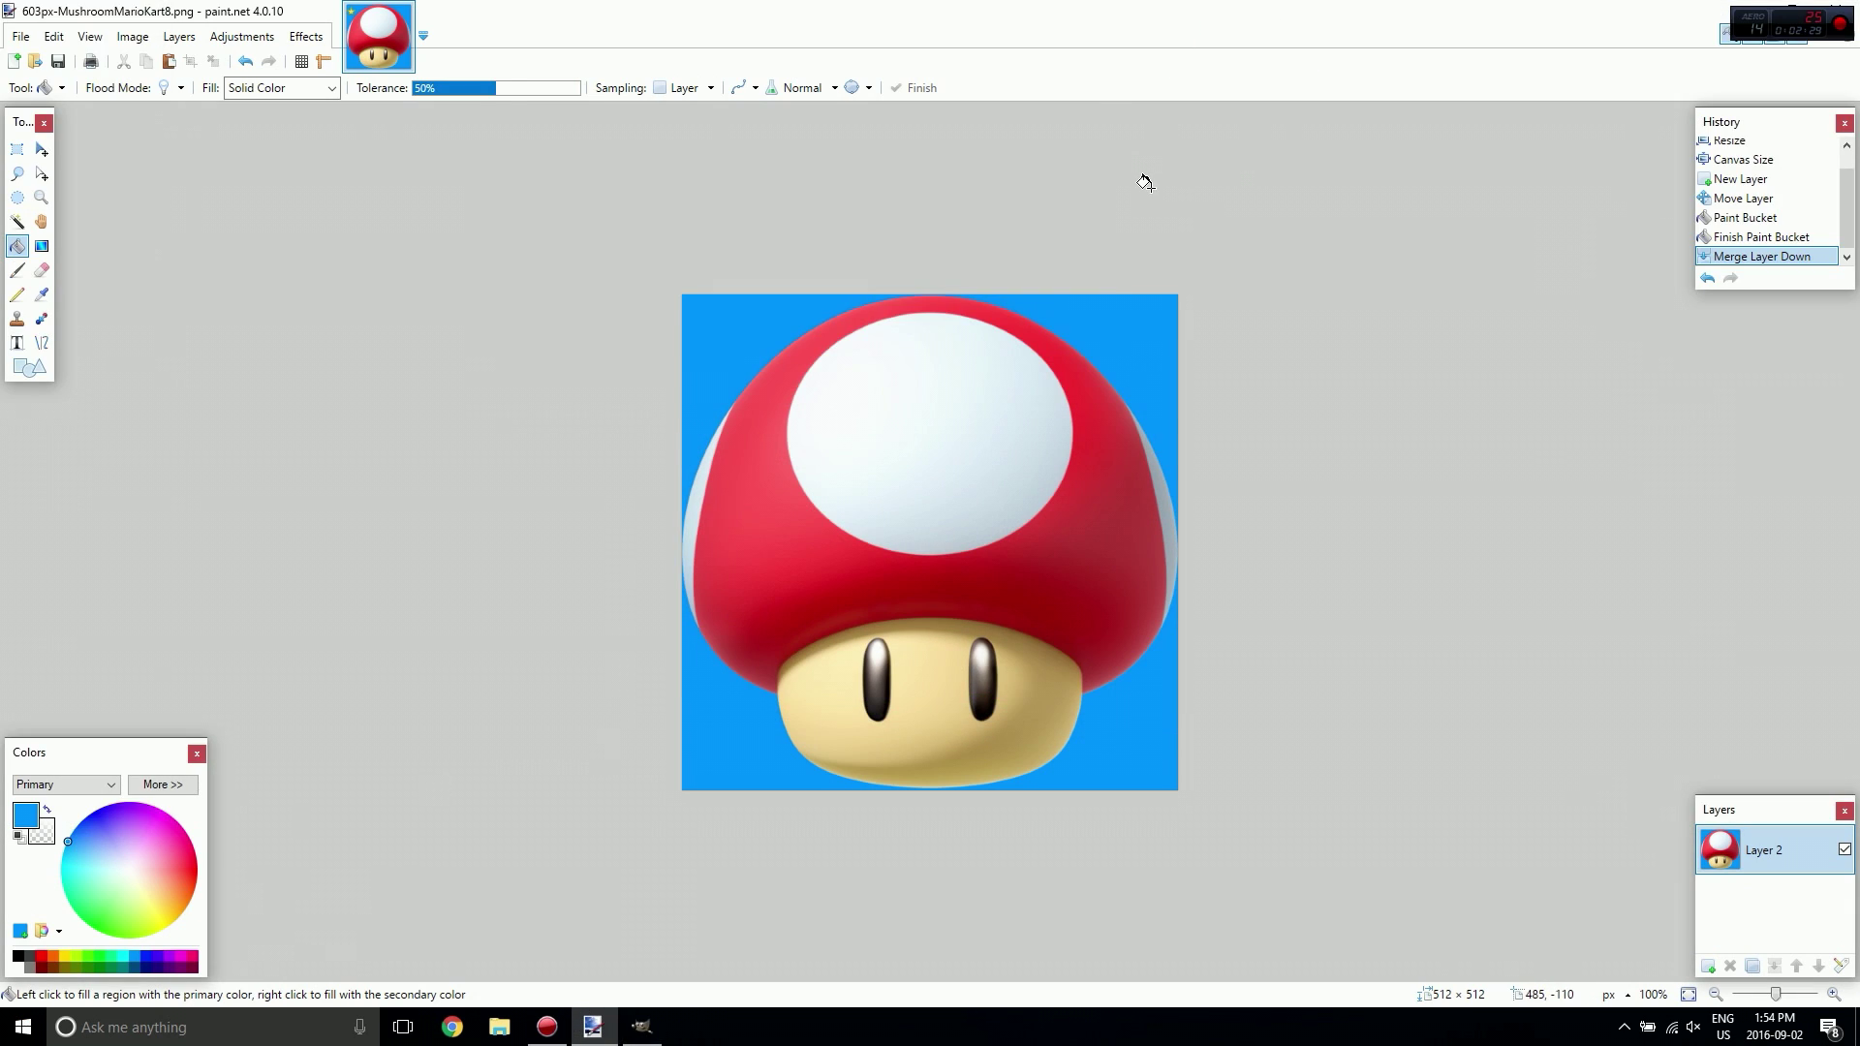
{"action": "key", "text": "ctrl+a"}
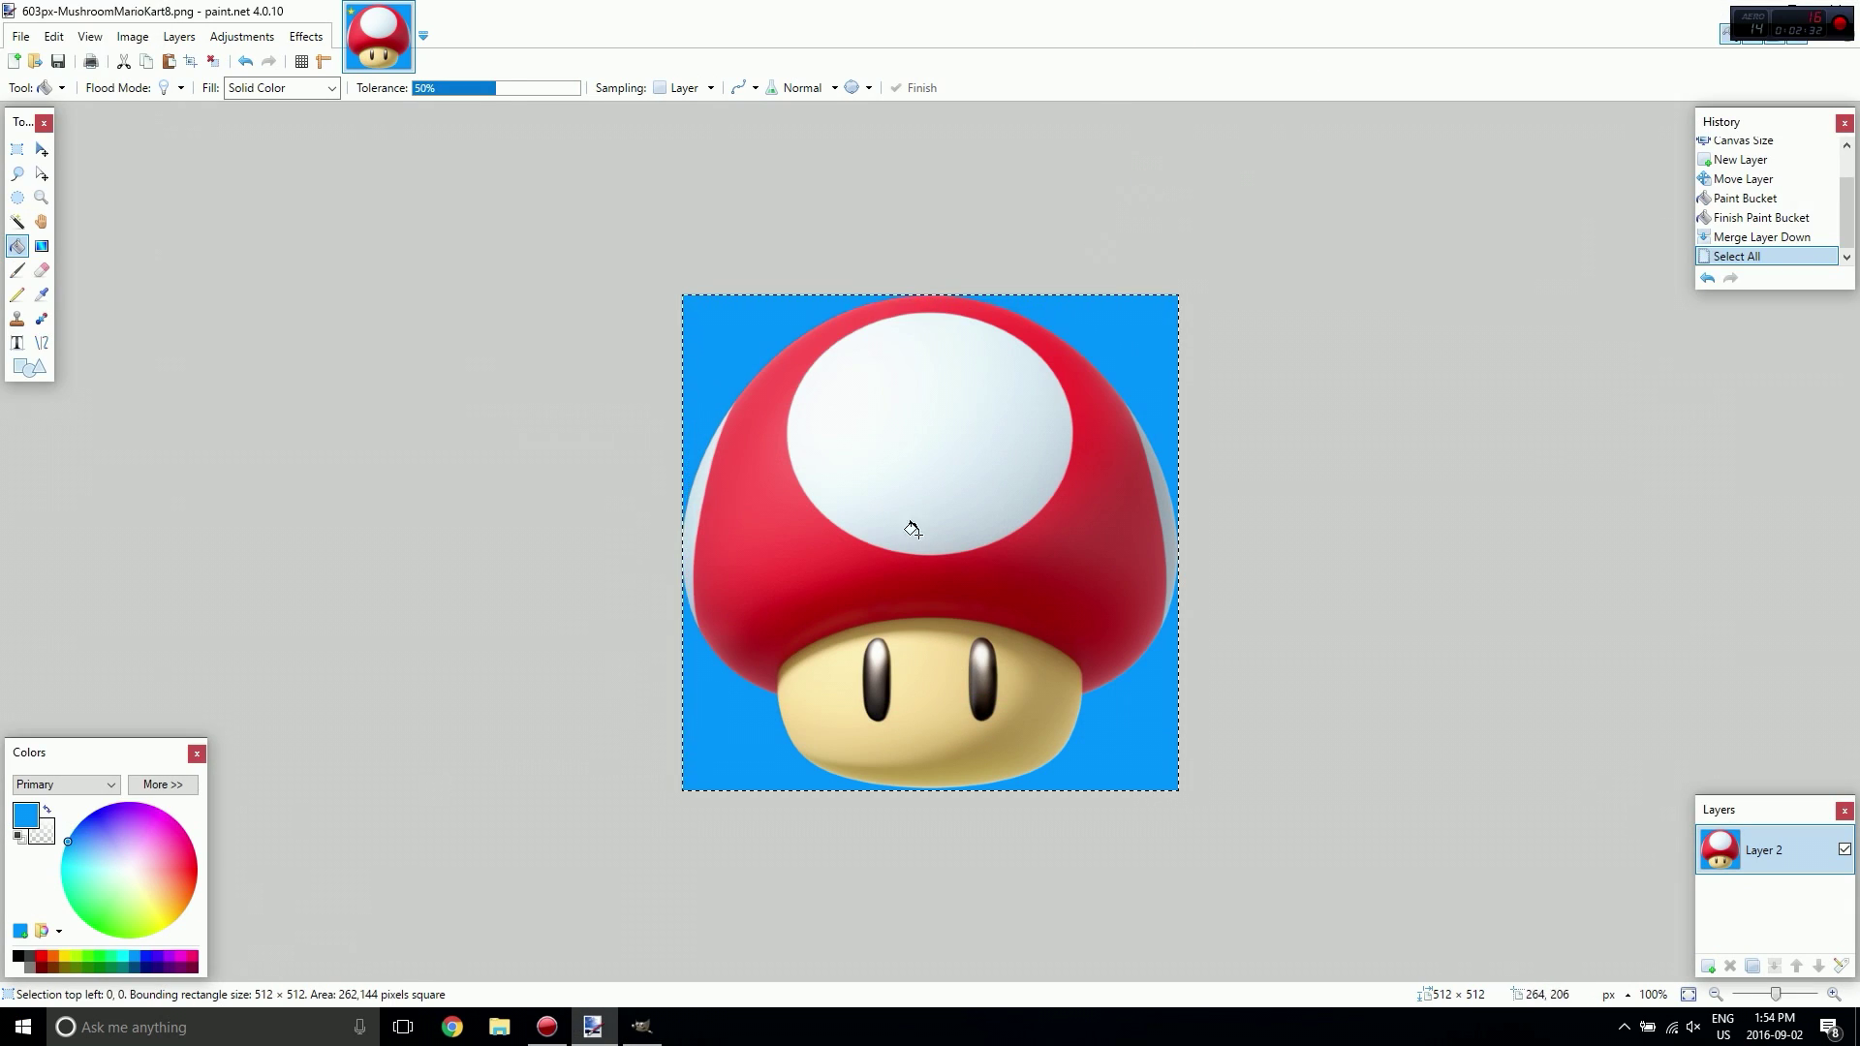
{"action": "left_click", "coordinate": [641, 1026]}
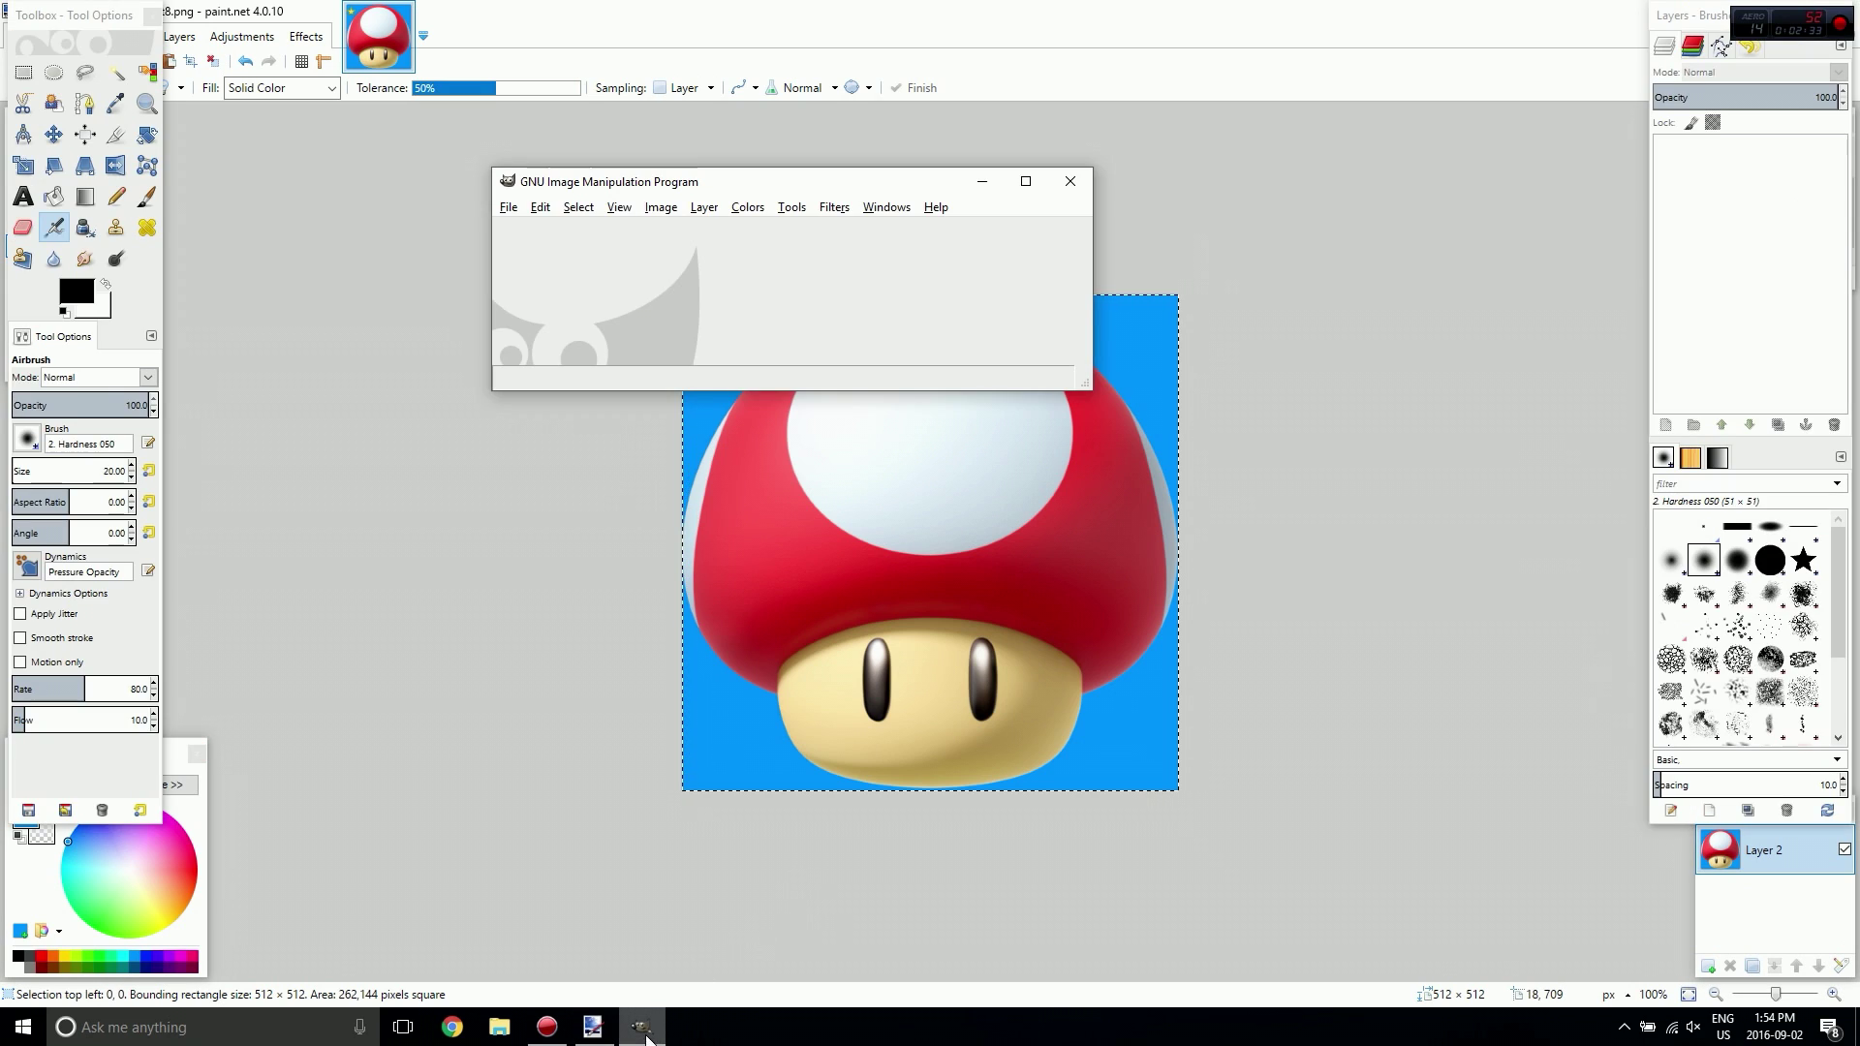
Create a new 512 × 512 image in GIMP and paste the mushroom into it.
{"action": "left_click", "coordinate": [509, 207]}
{"action": "left_click", "coordinate": [526, 232]}
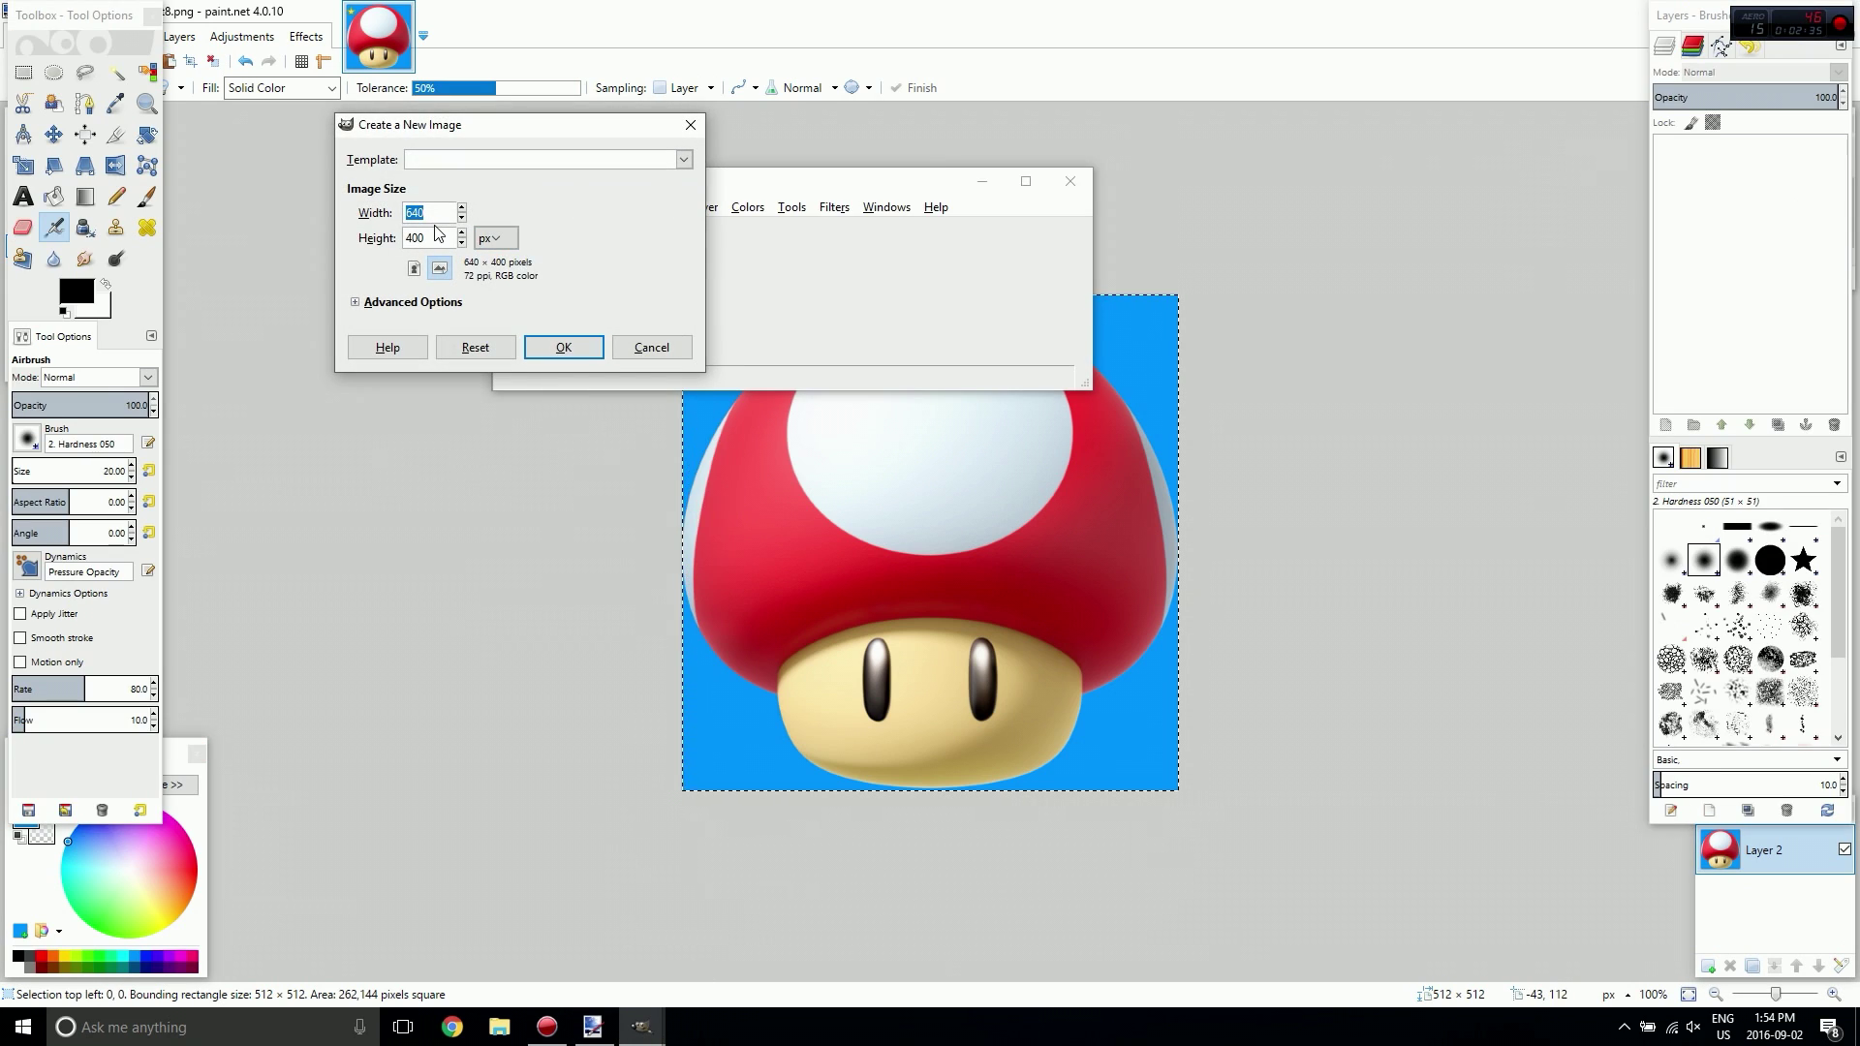
{"action": "type", "text": "512"}
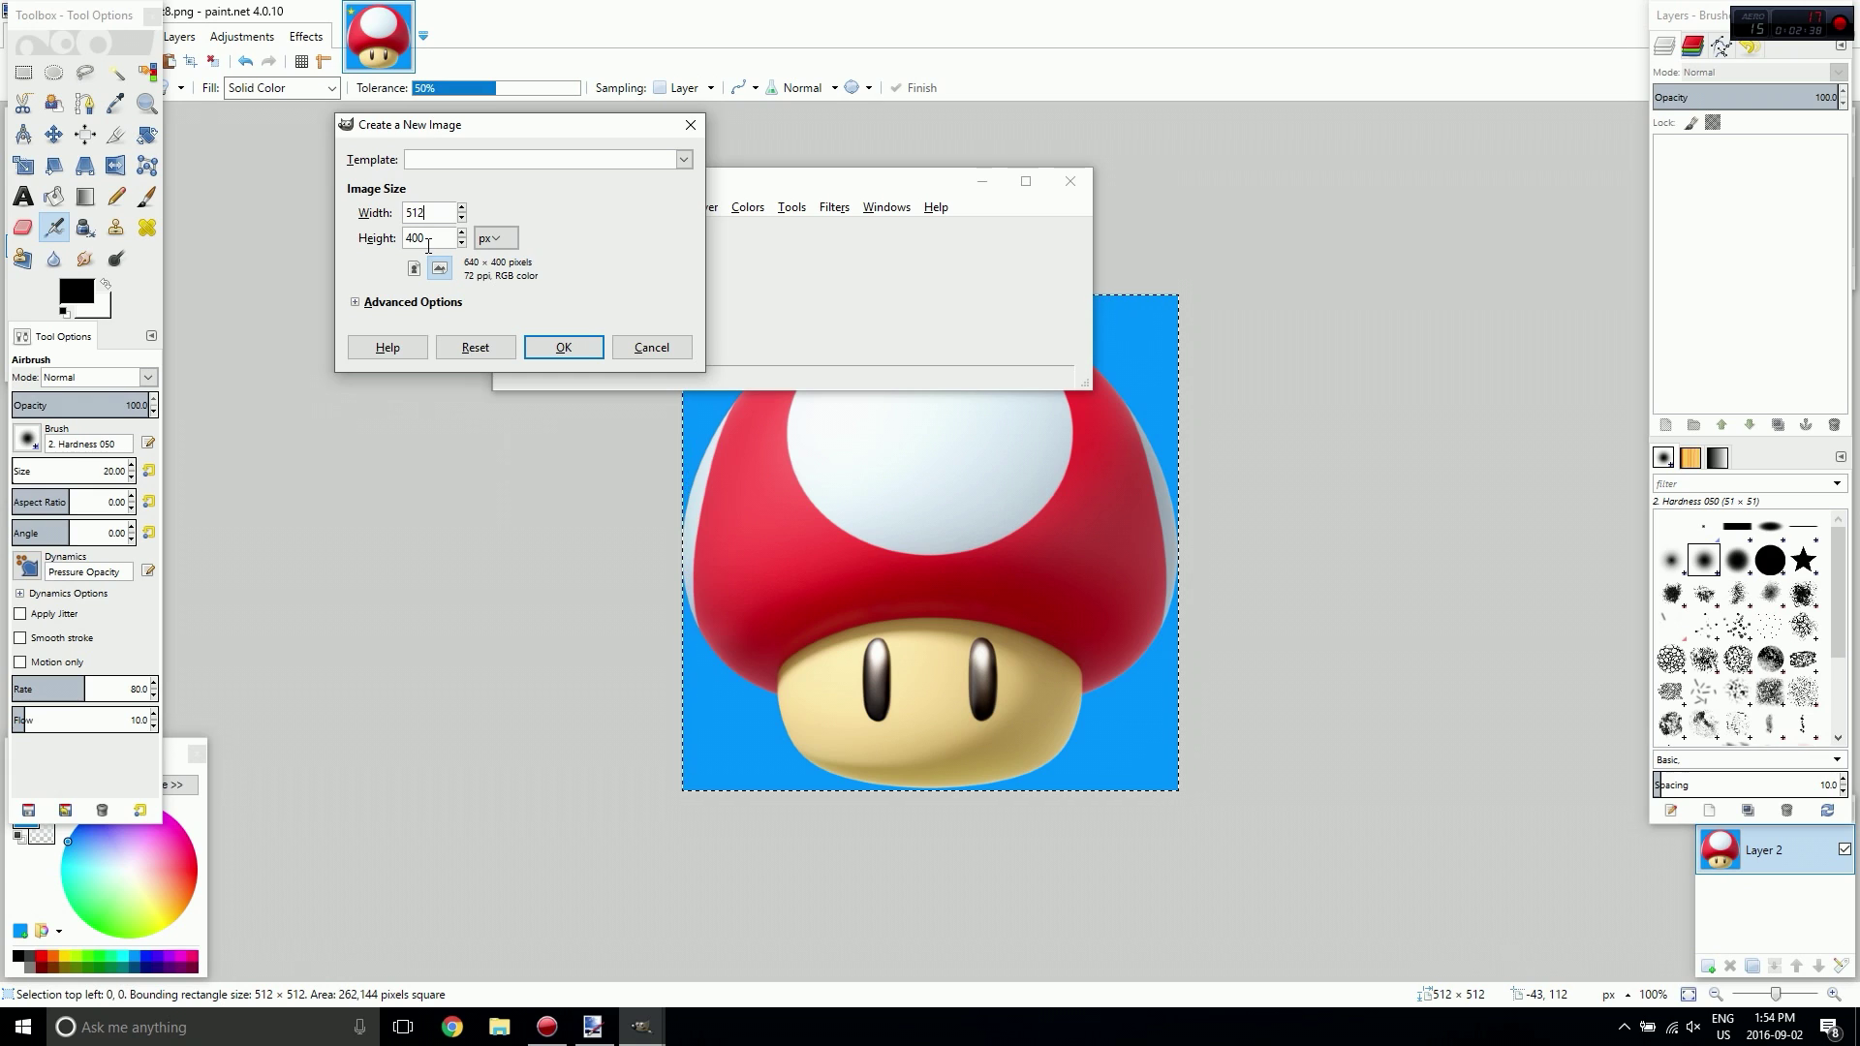
{"action": "key", "text": "Tab"}
{"action": "type", "text": "512"}
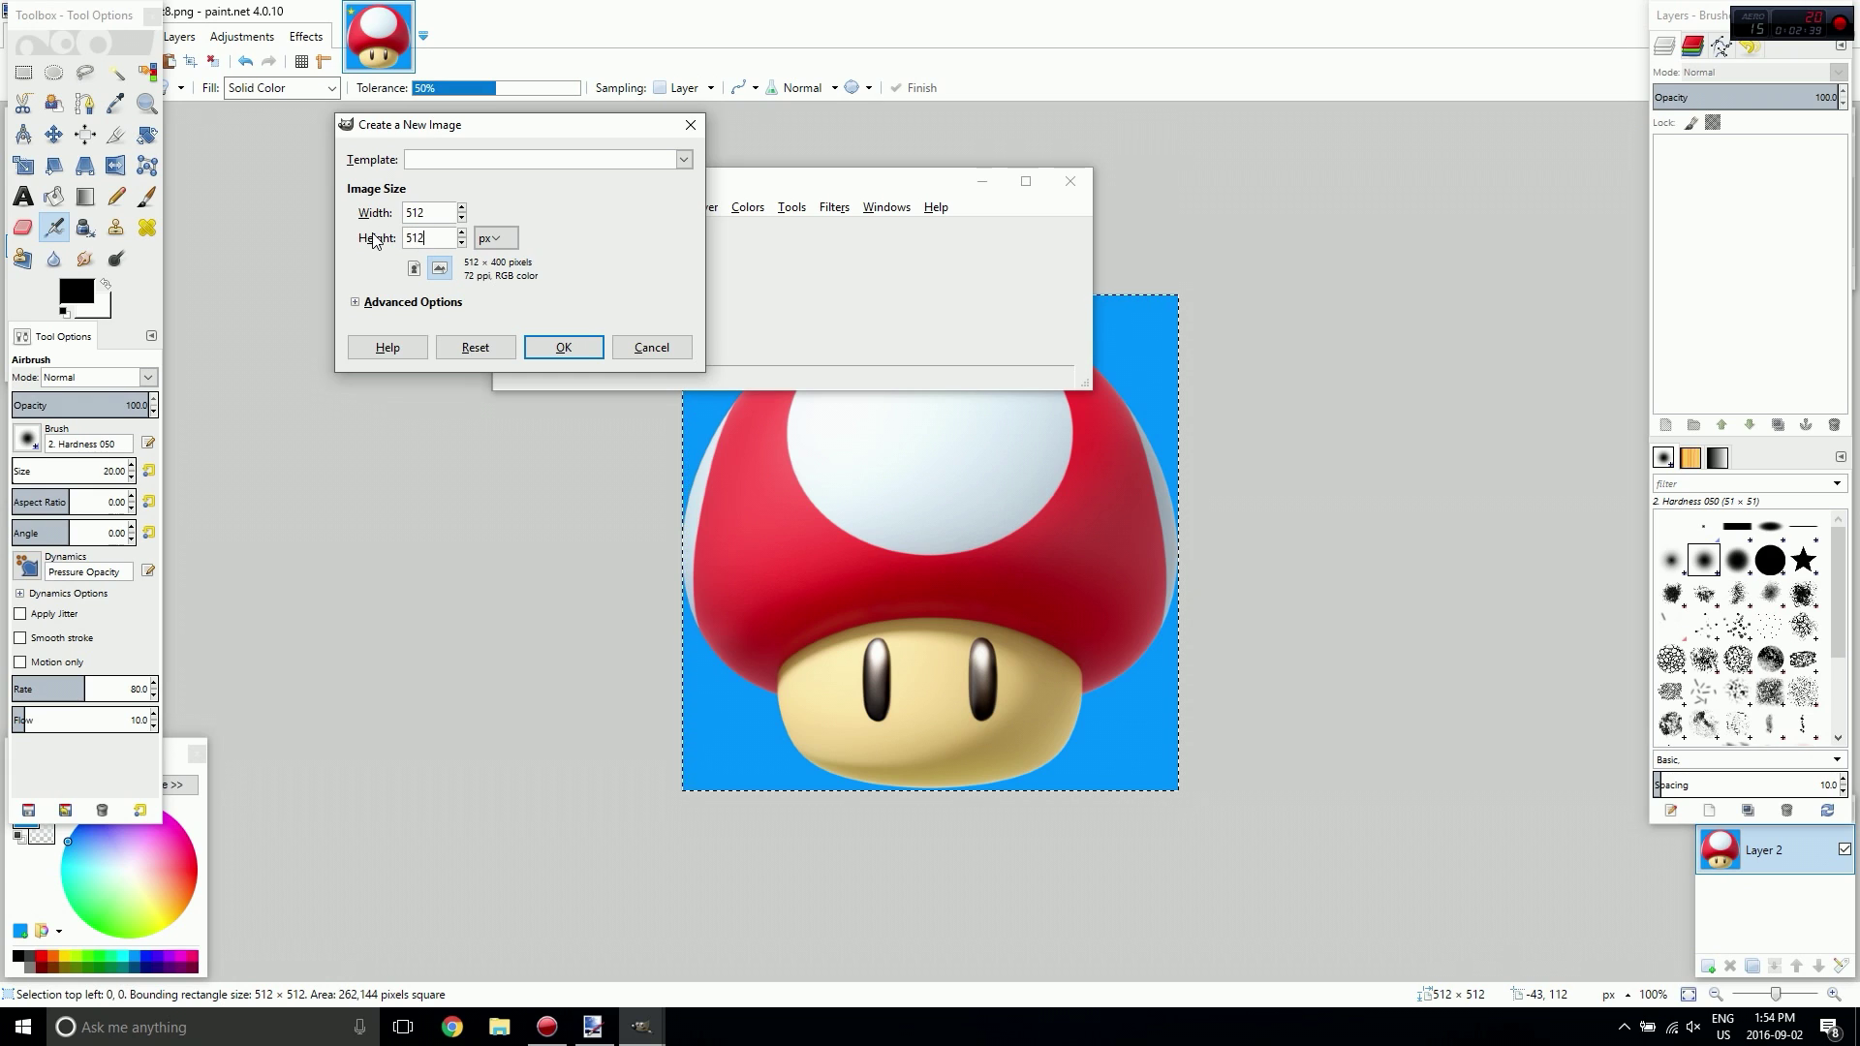
{"action": "left_click", "coordinate": [581, 348]}
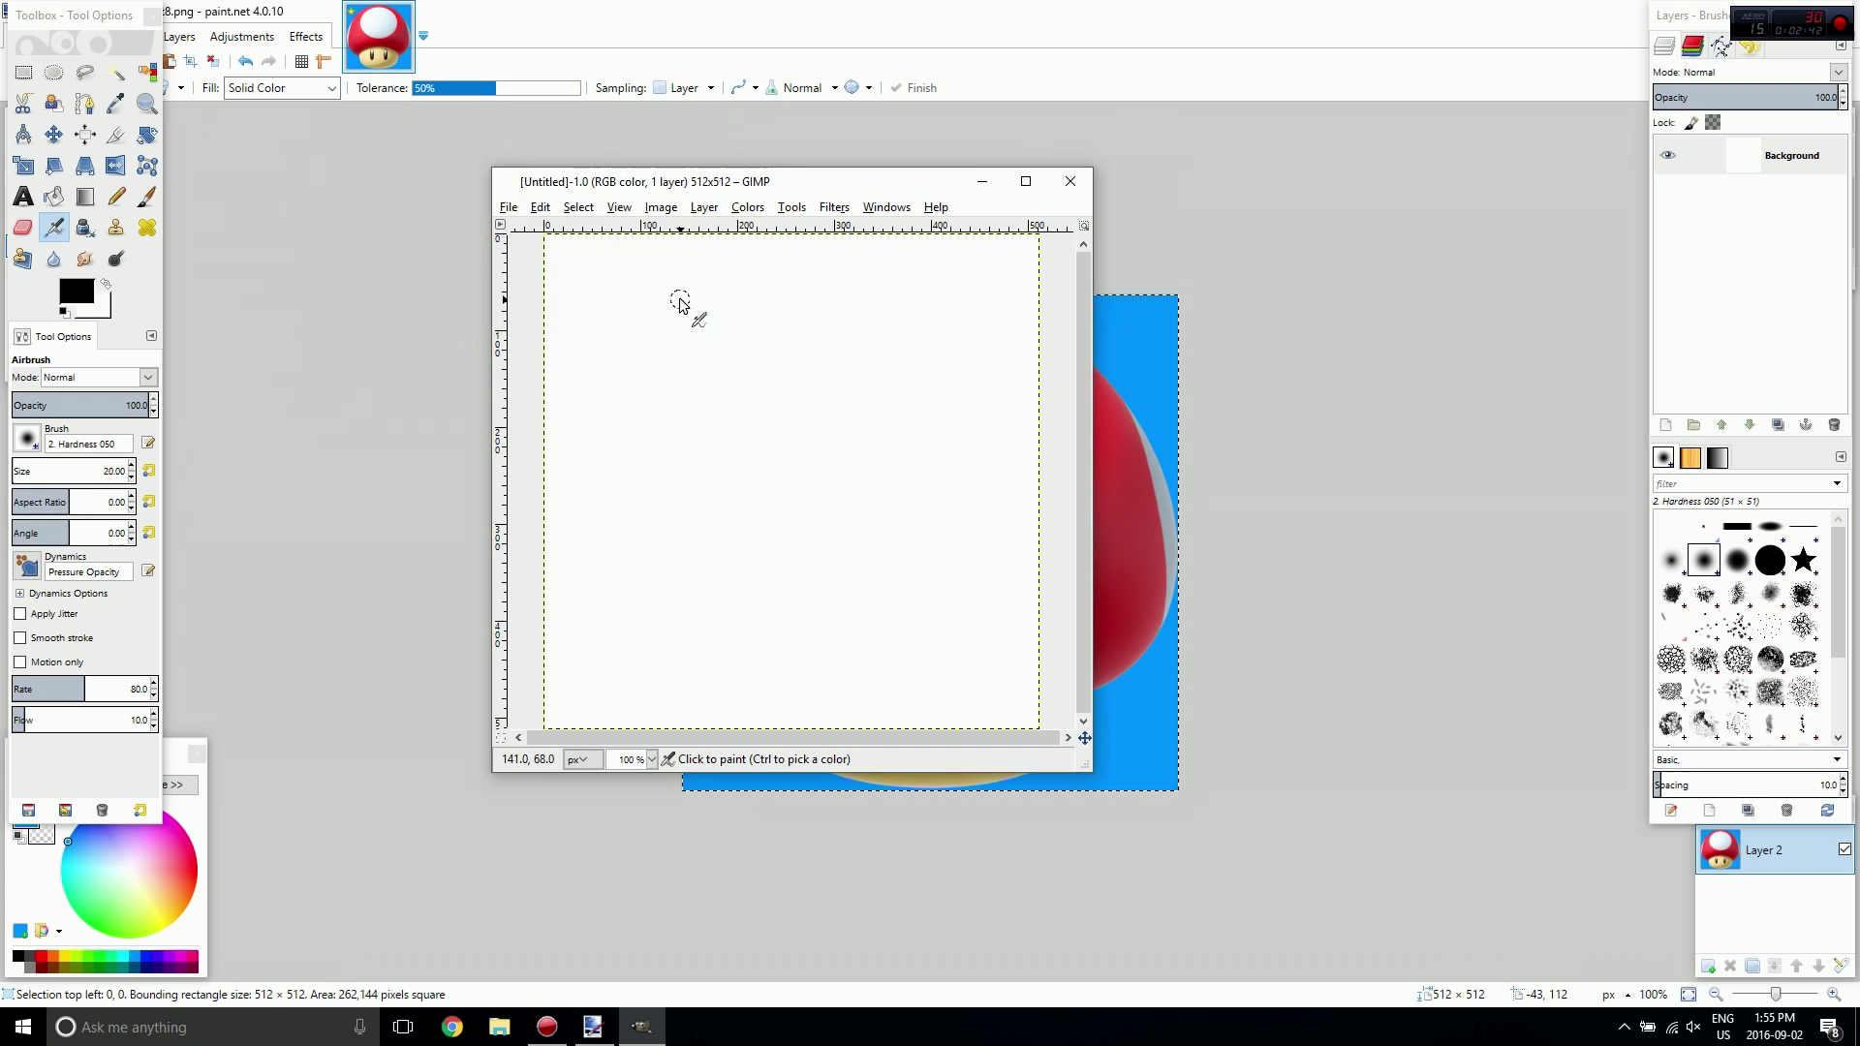
{"action": "key", "text": "ctrl+v"}
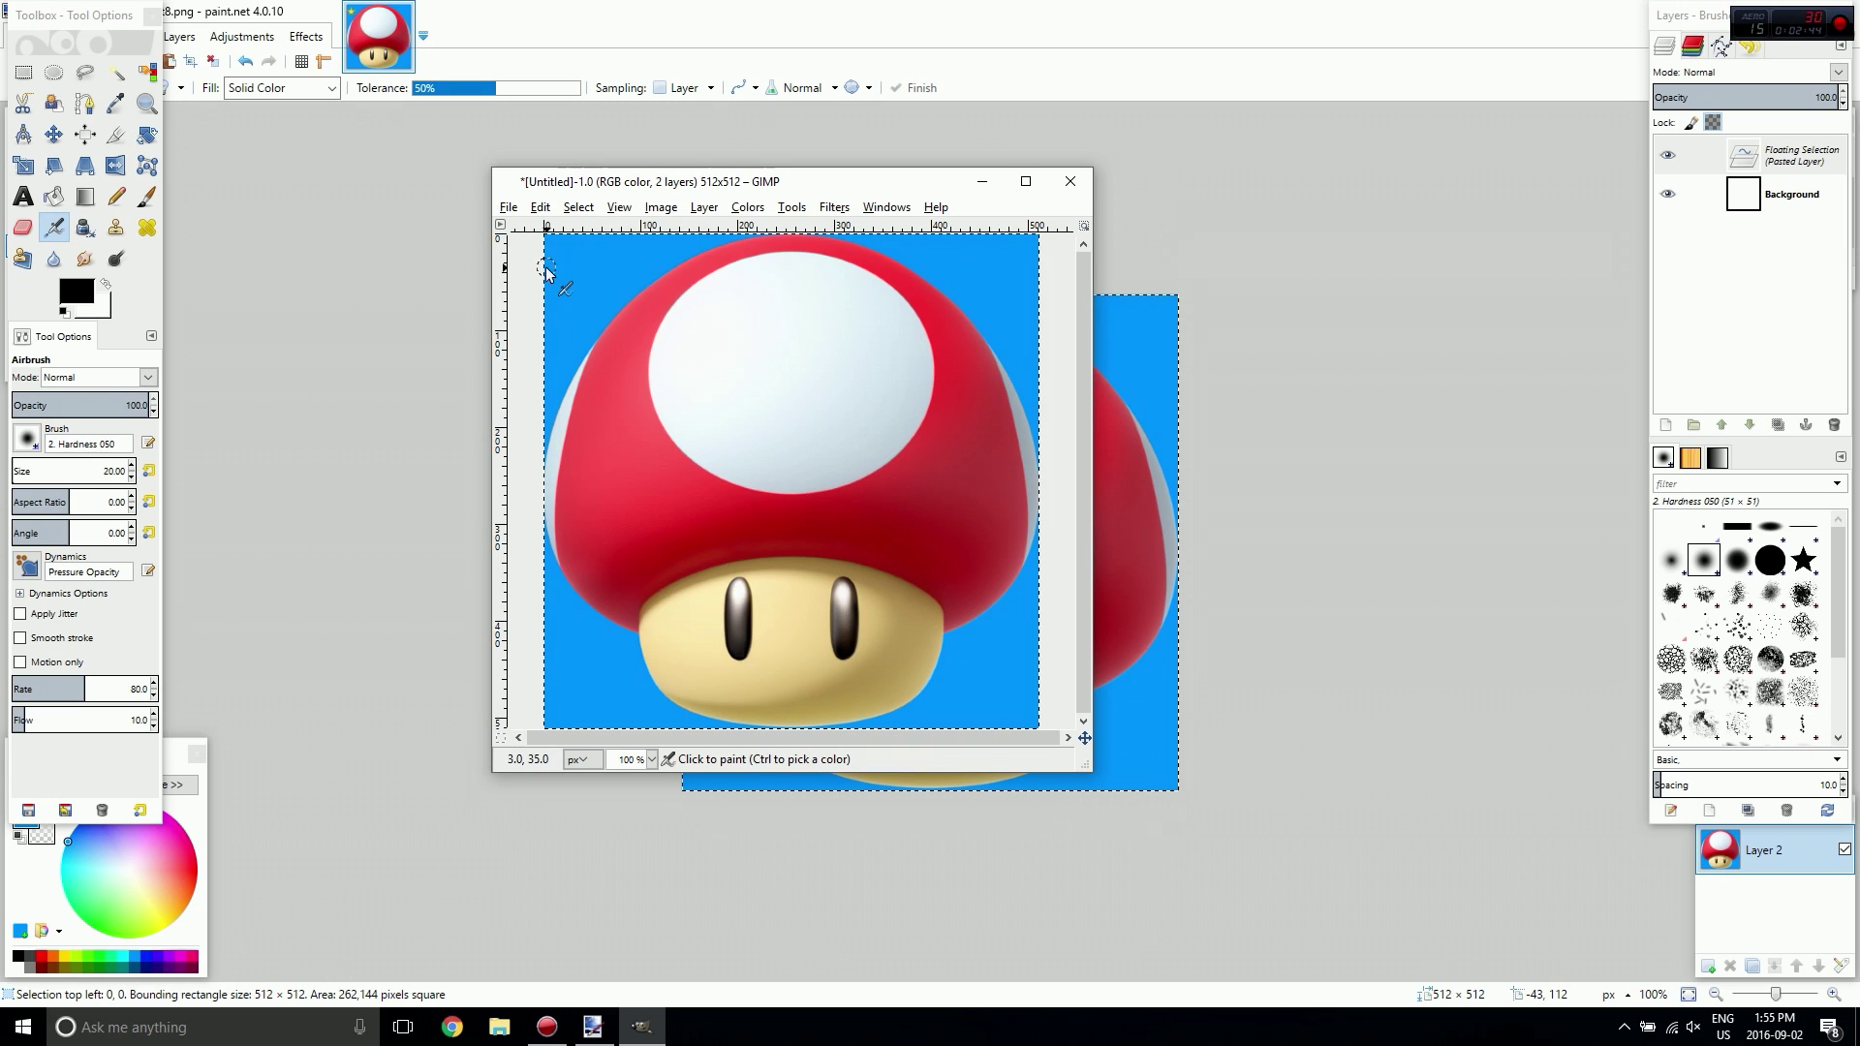
Export the image to the Desktop as mushroom.dds using the DDS image file type.
{"action": "left_click", "coordinate": [505, 209]}
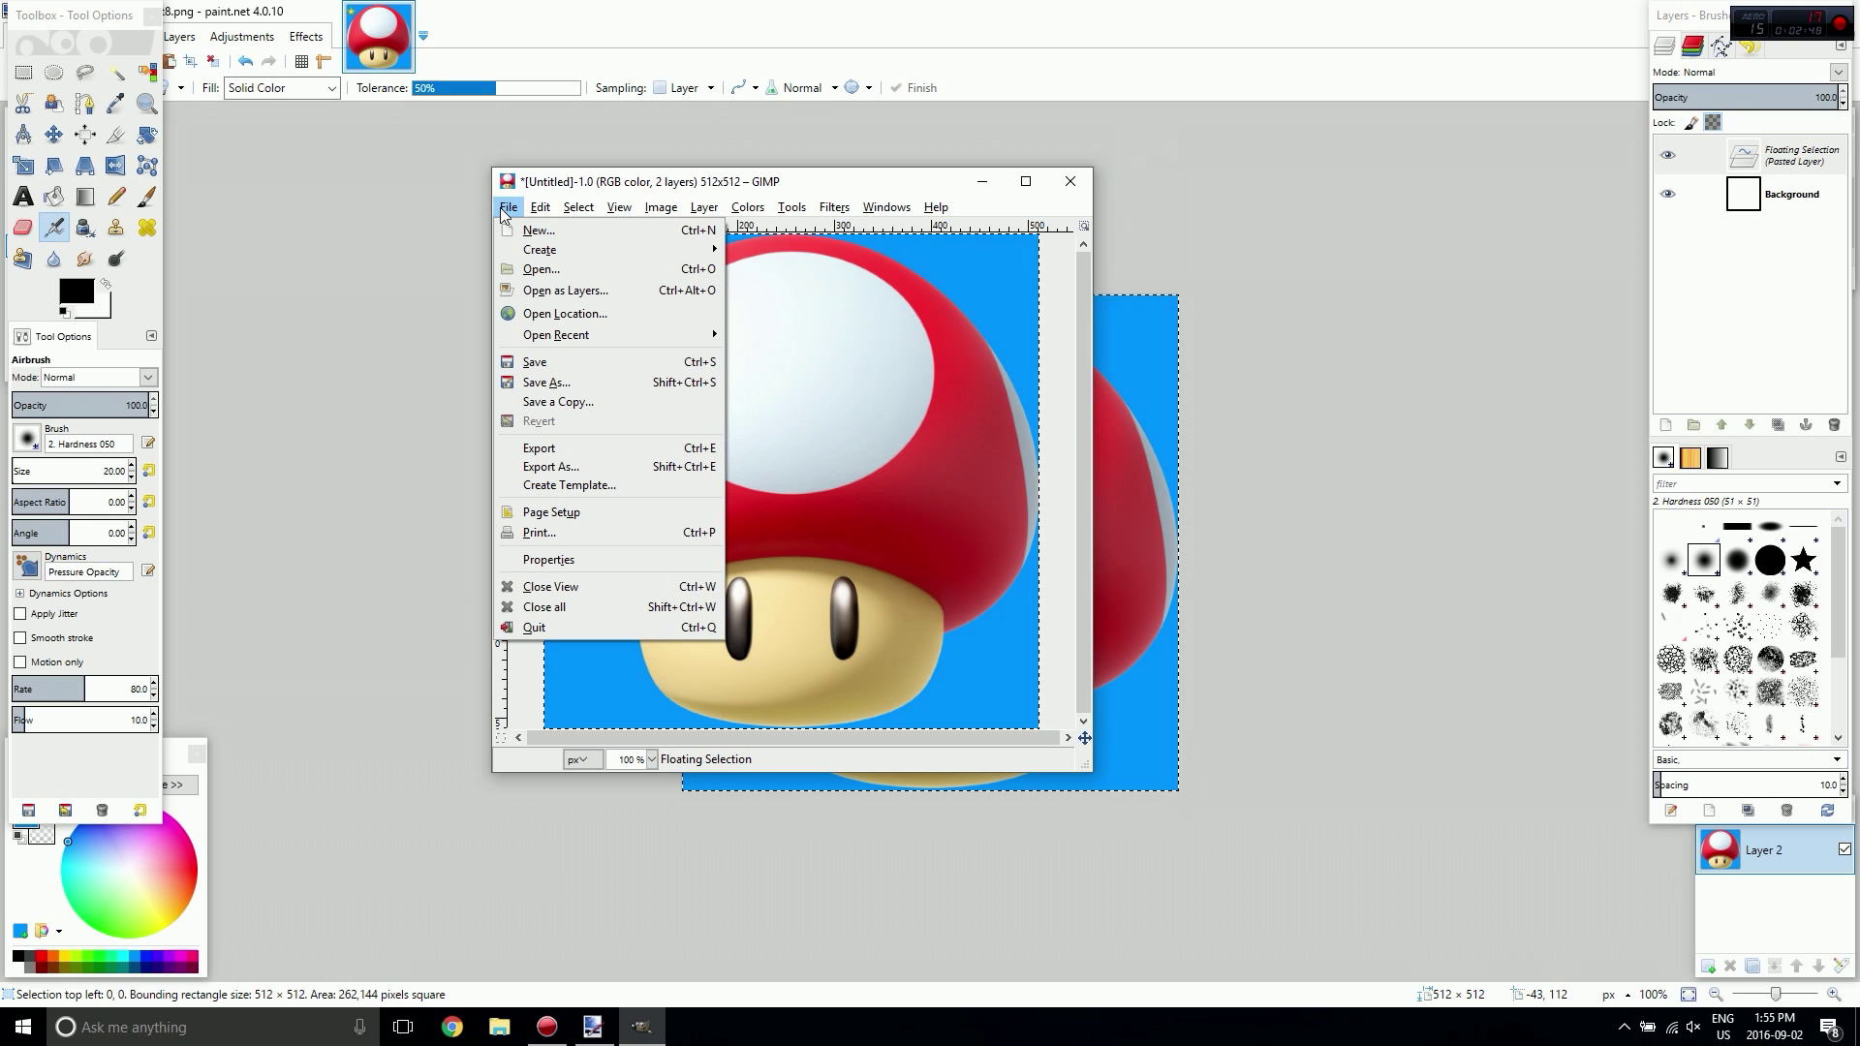
{"action": "left_click", "coordinate": [542, 467]}
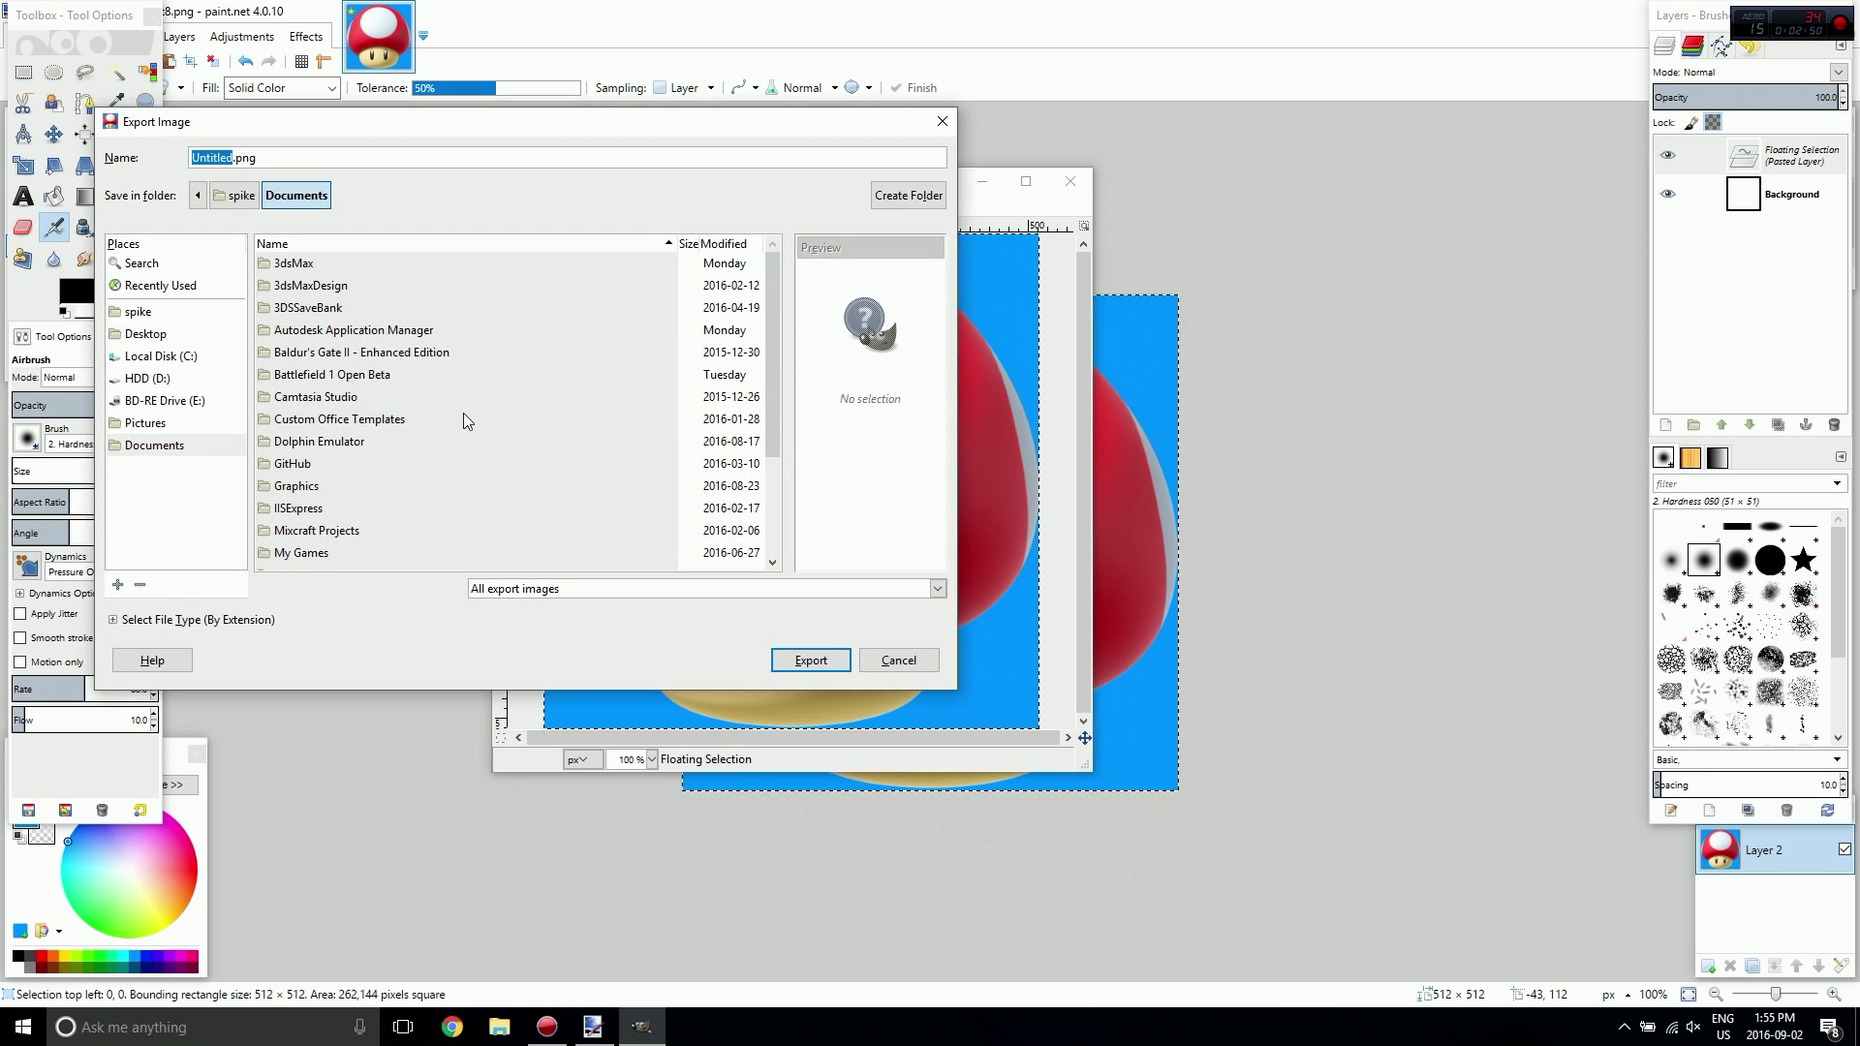
{"action": "left_click", "coordinate": [122, 333]}
{"action": "left_click", "coordinate": [773, 595]}
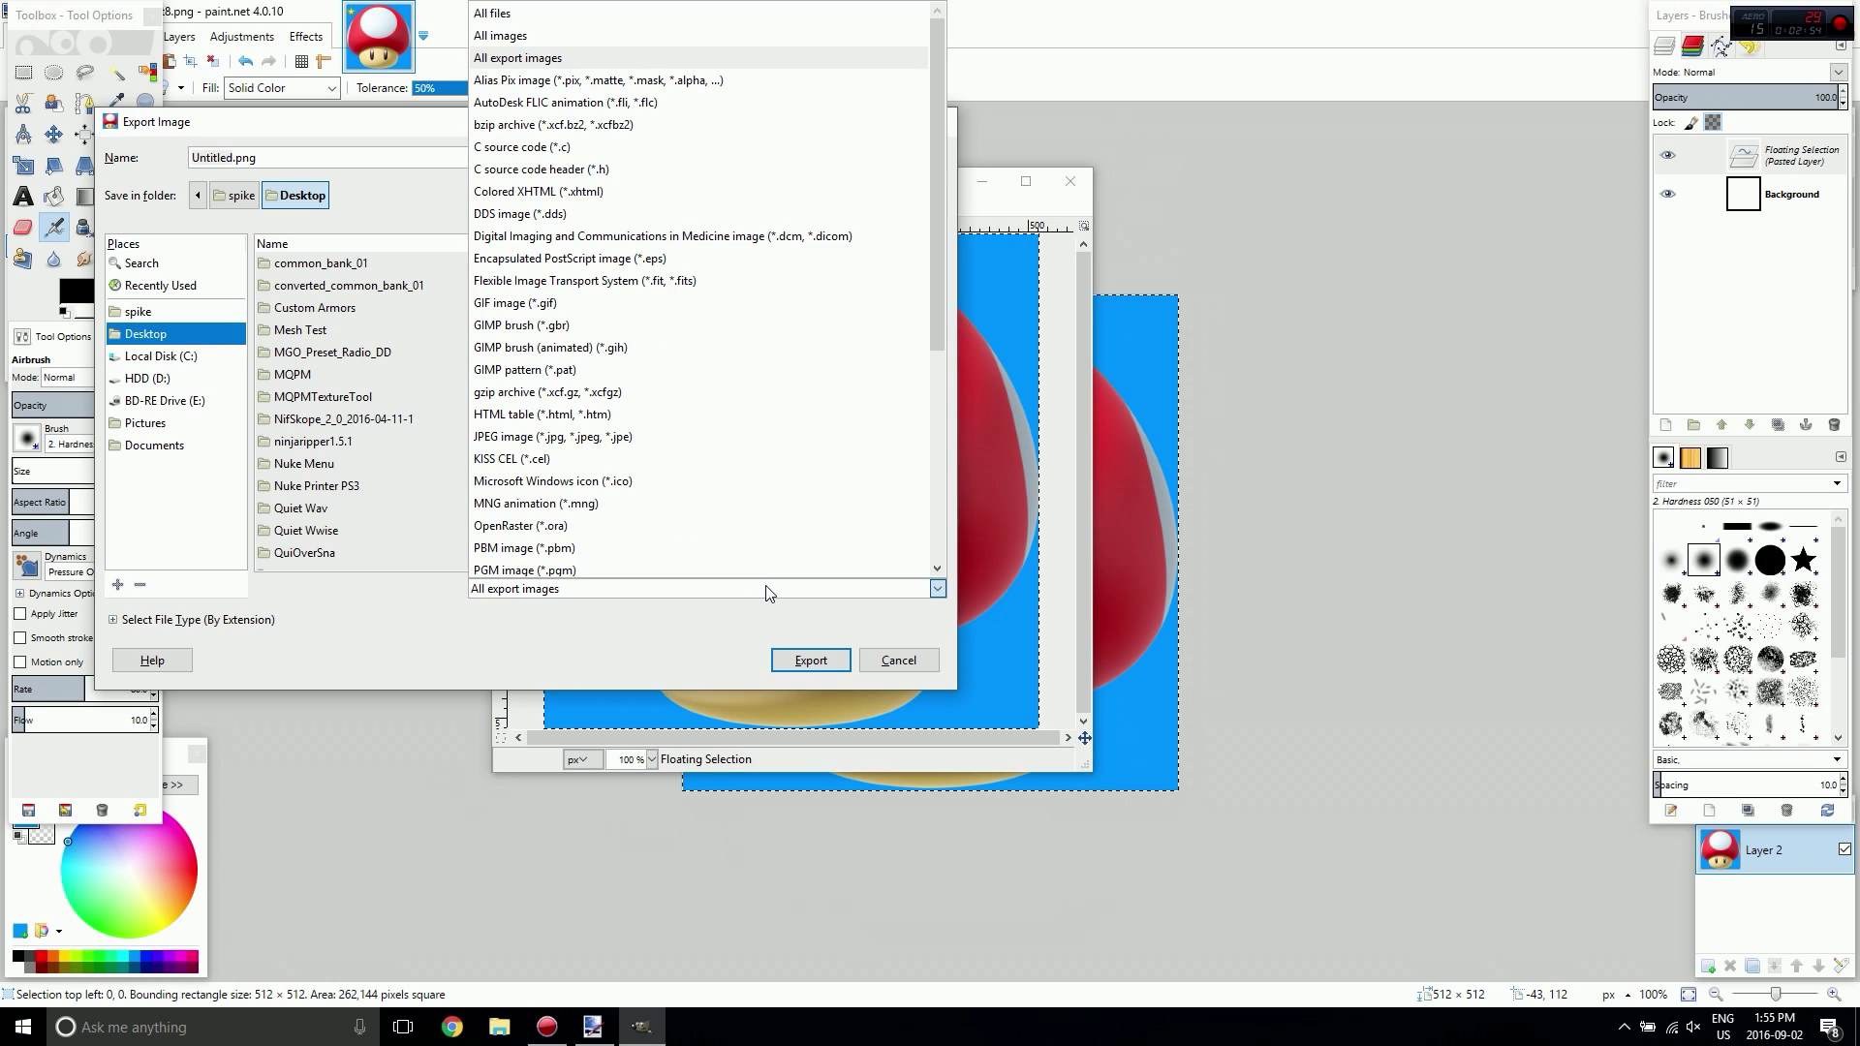
{"action": "left_click", "coordinate": [578, 215]}
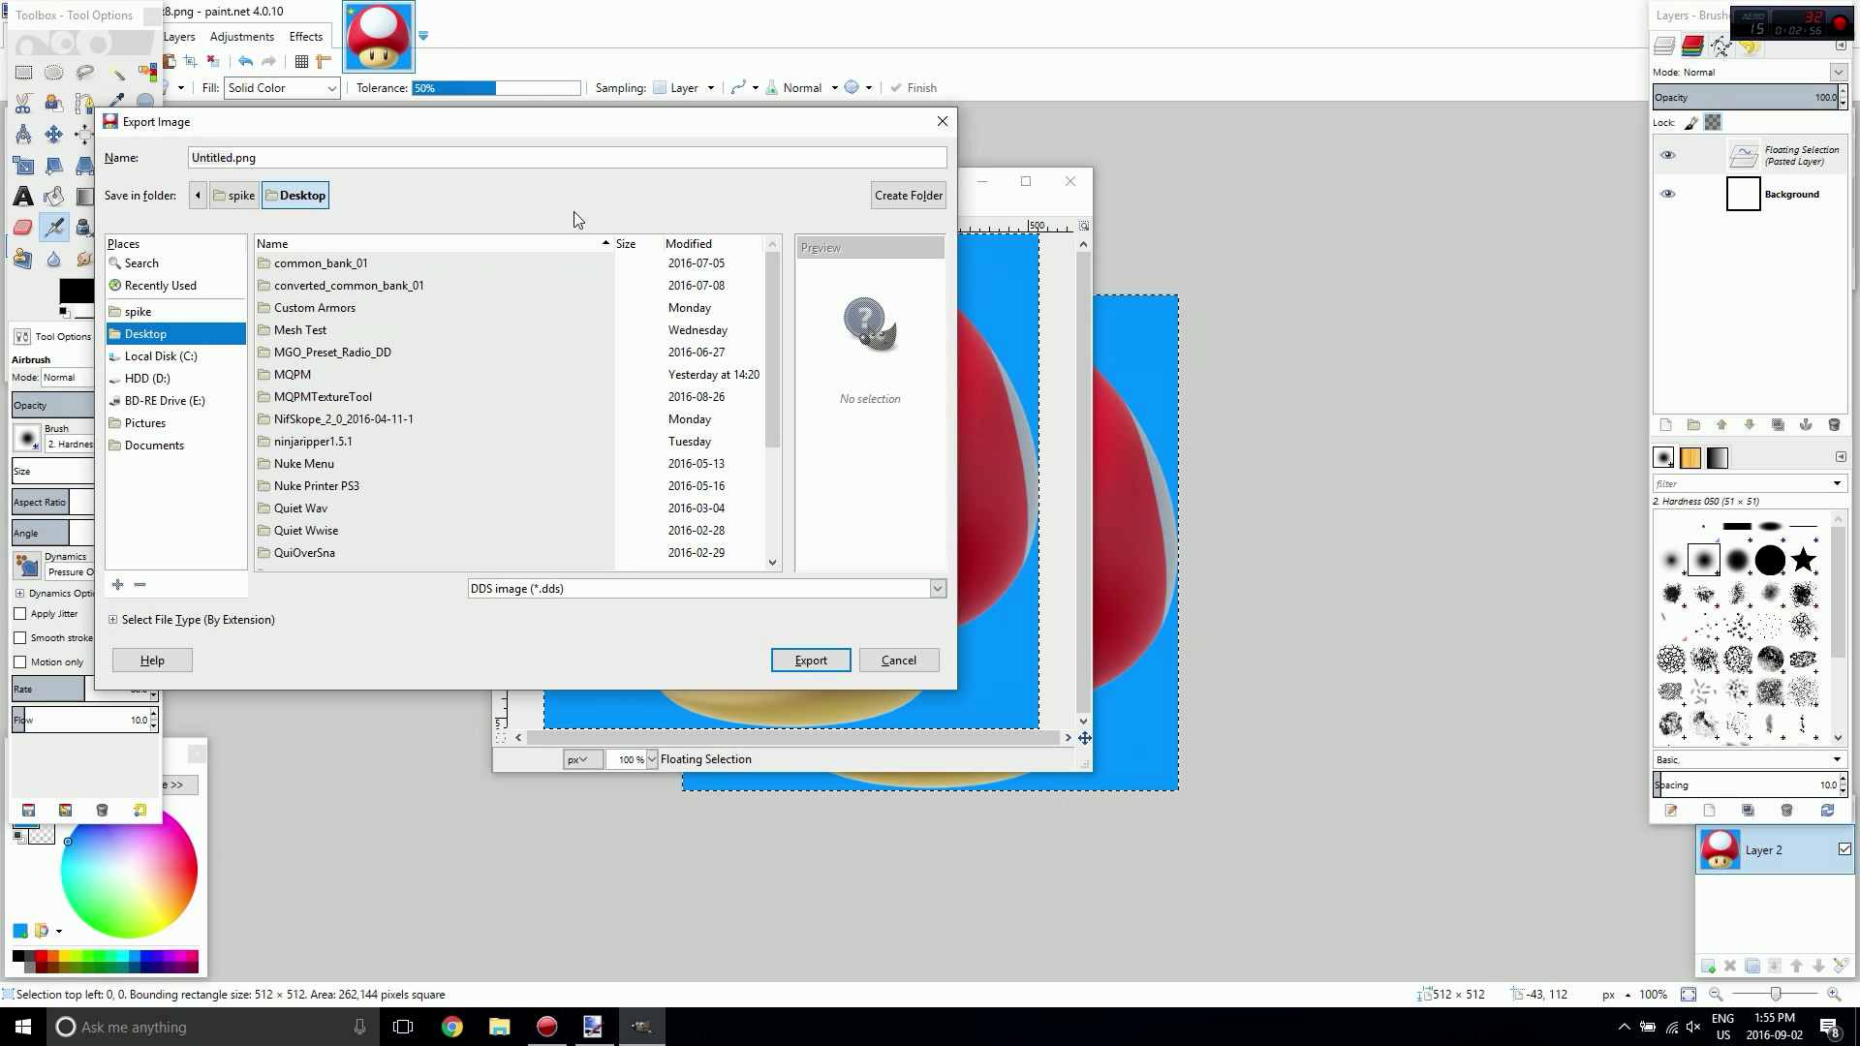
{"action": "left_click_drag", "start_coordinate": [258, 157], "coordinate": [162, 174]}
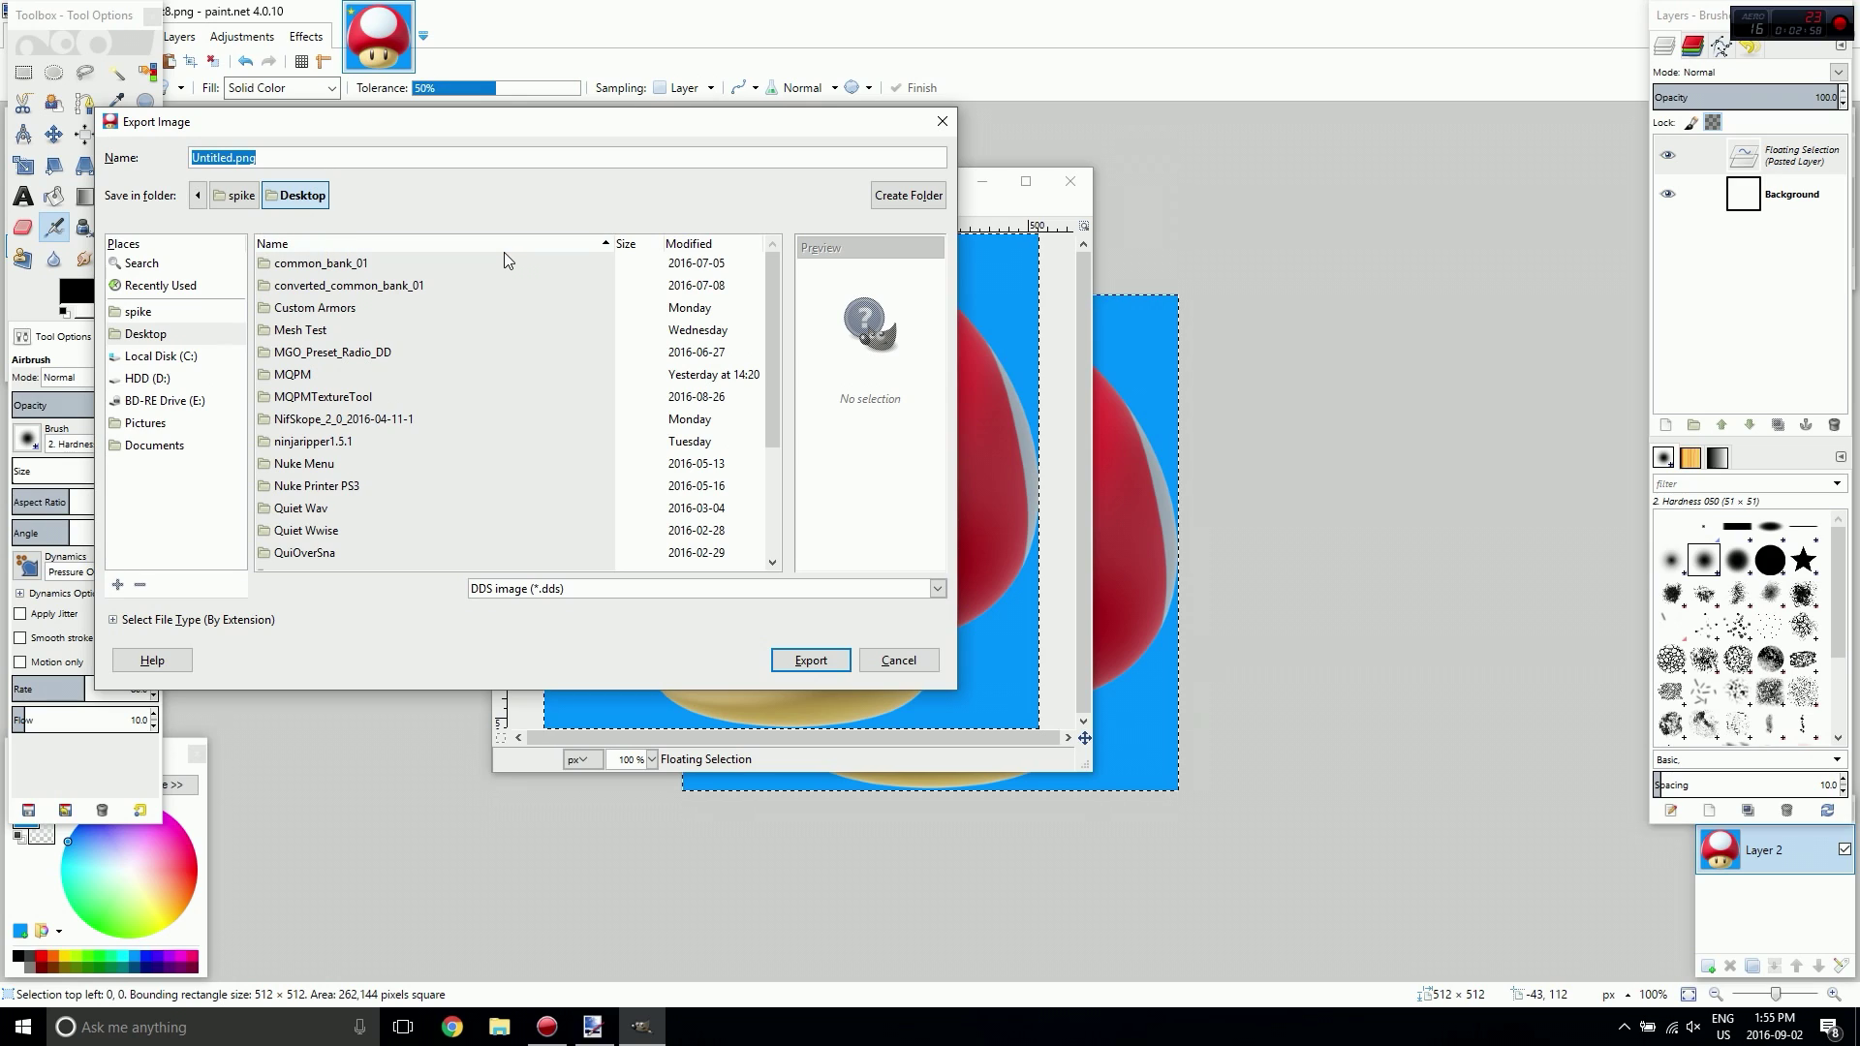
{"action": "type", "text": "mushroom.dds"}
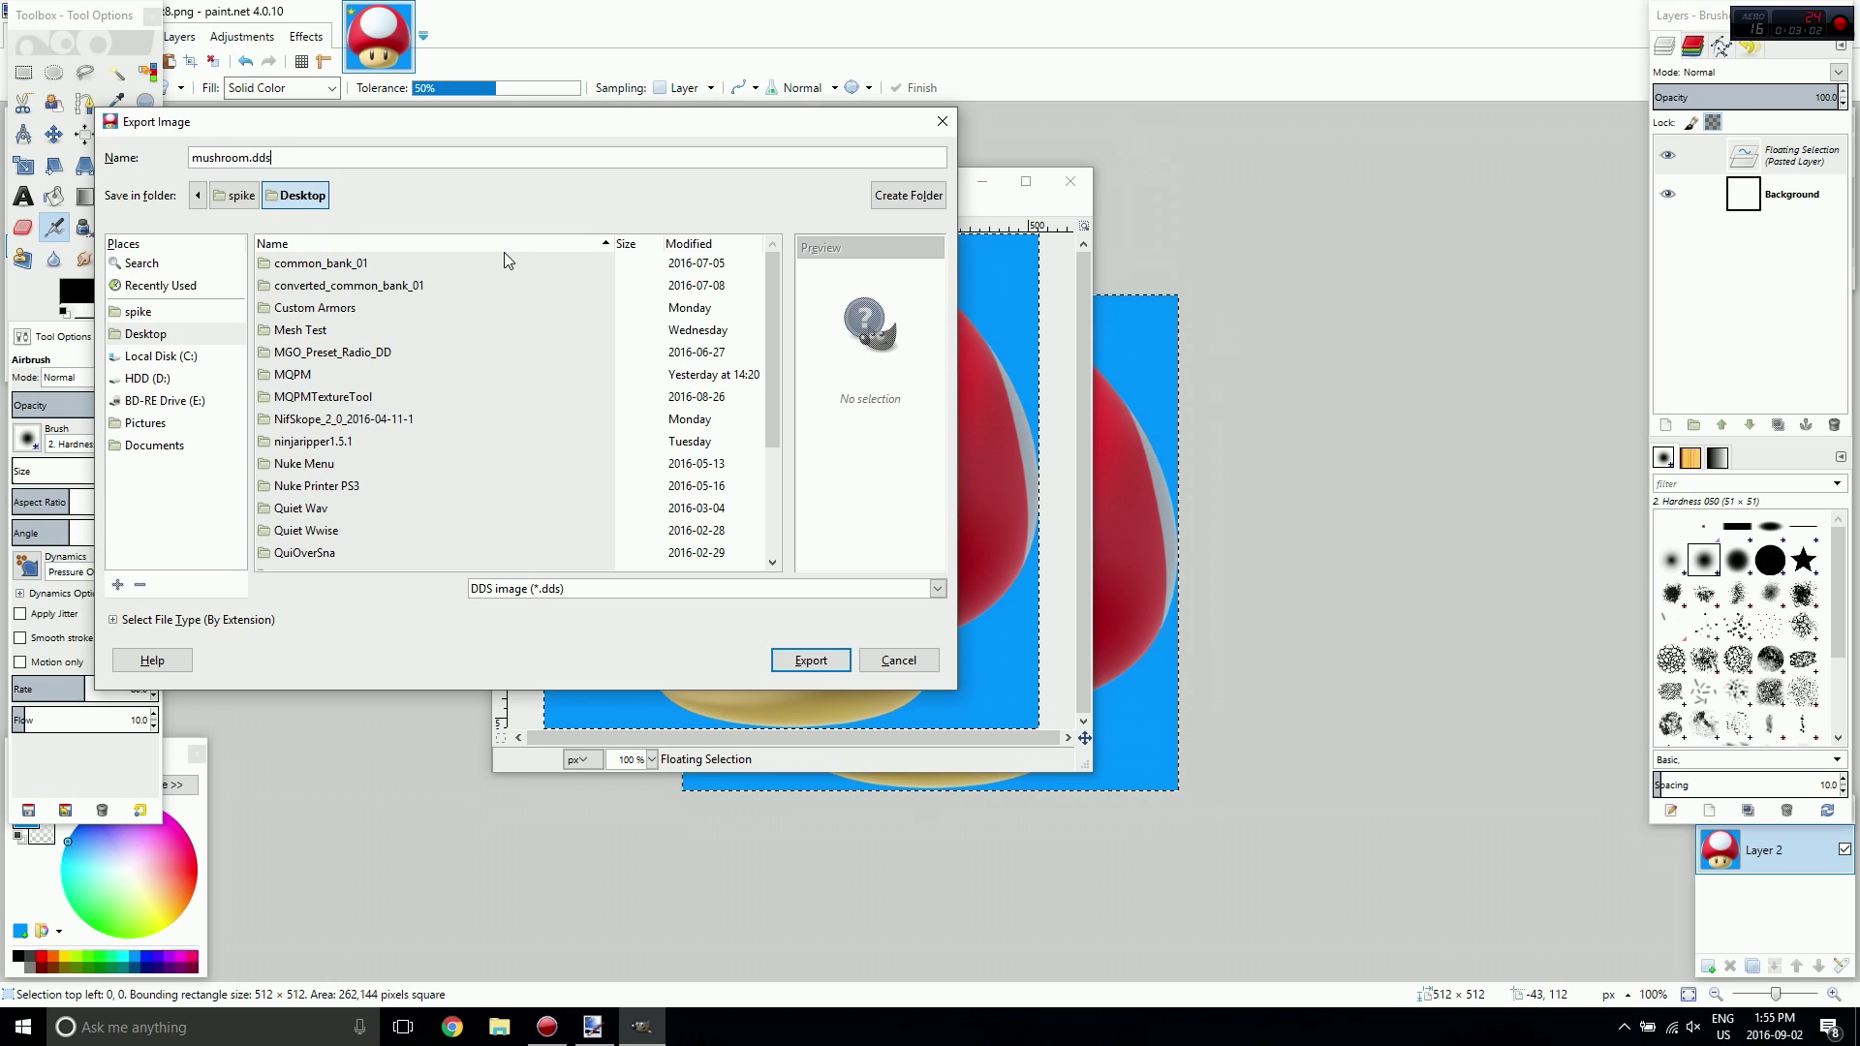
{"action": "key", "text": "Return"}
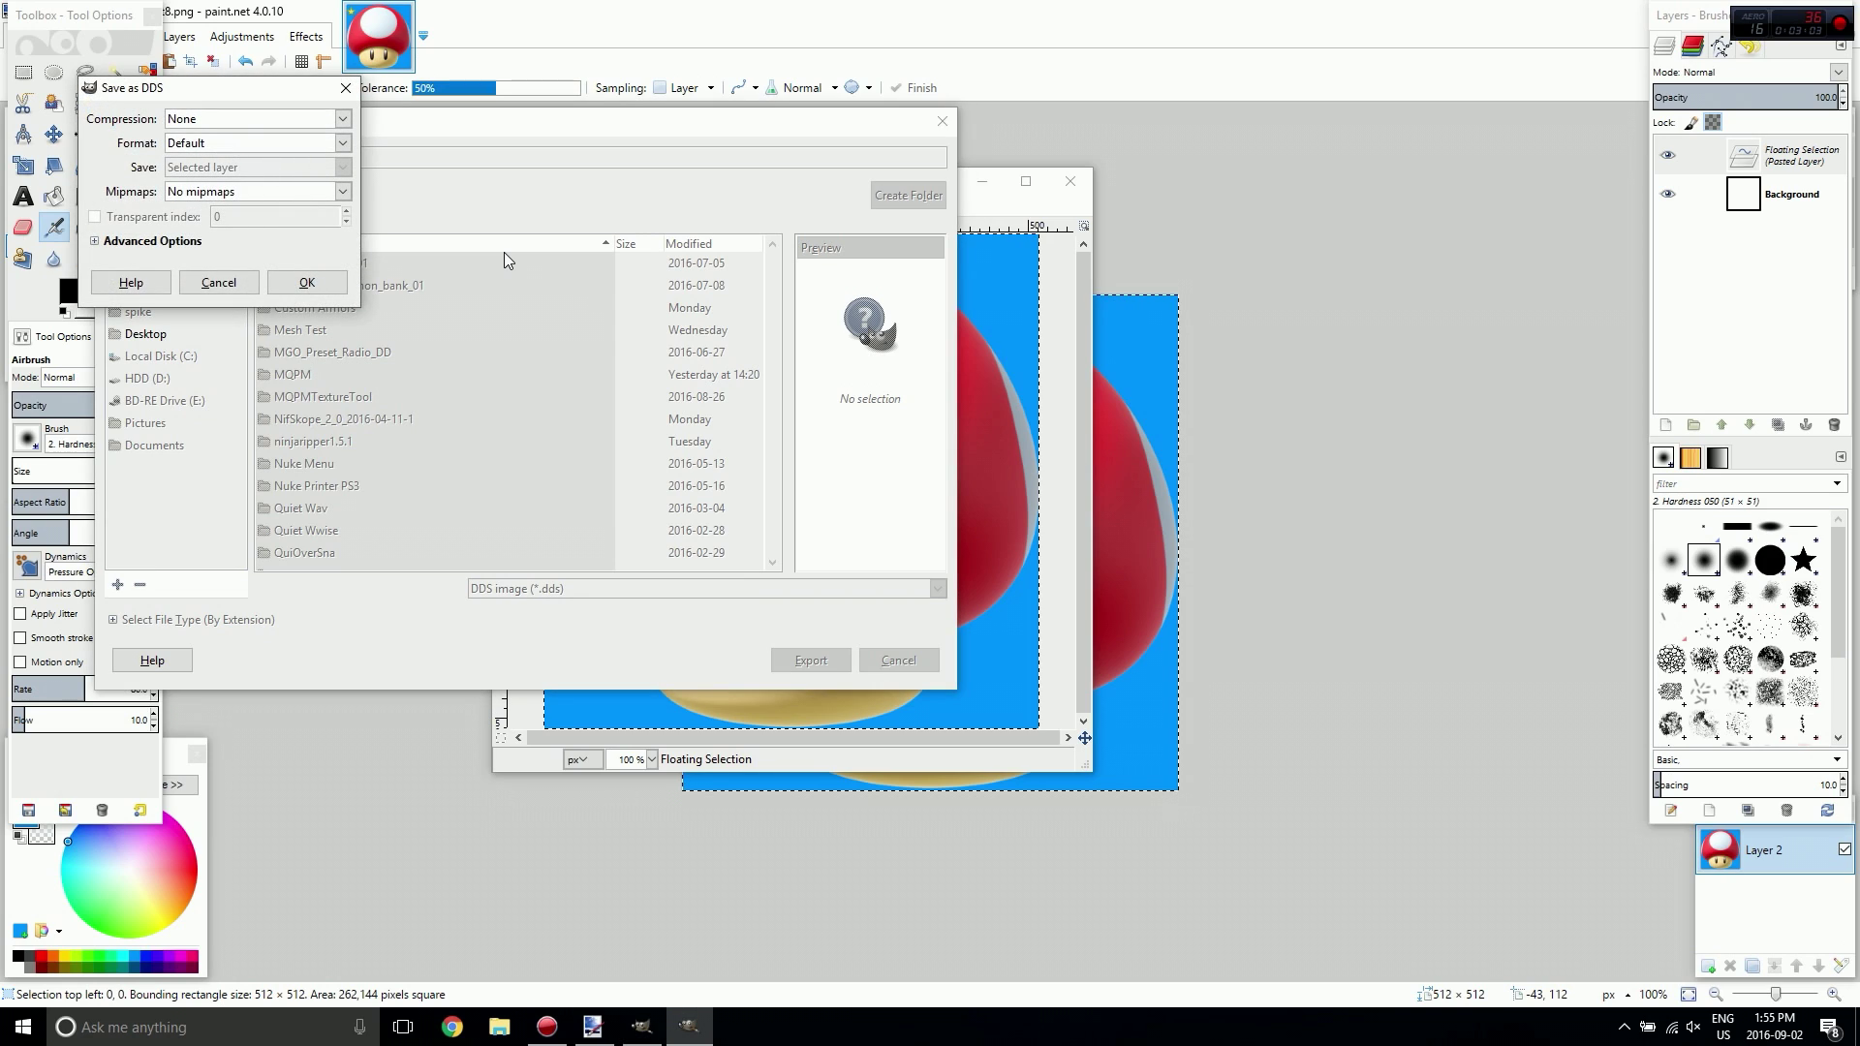
Choose BC3 / DXT5 compression with generated mipmaps and finish the DDS export.
{"action": "left_click", "coordinate": [233, 118]}
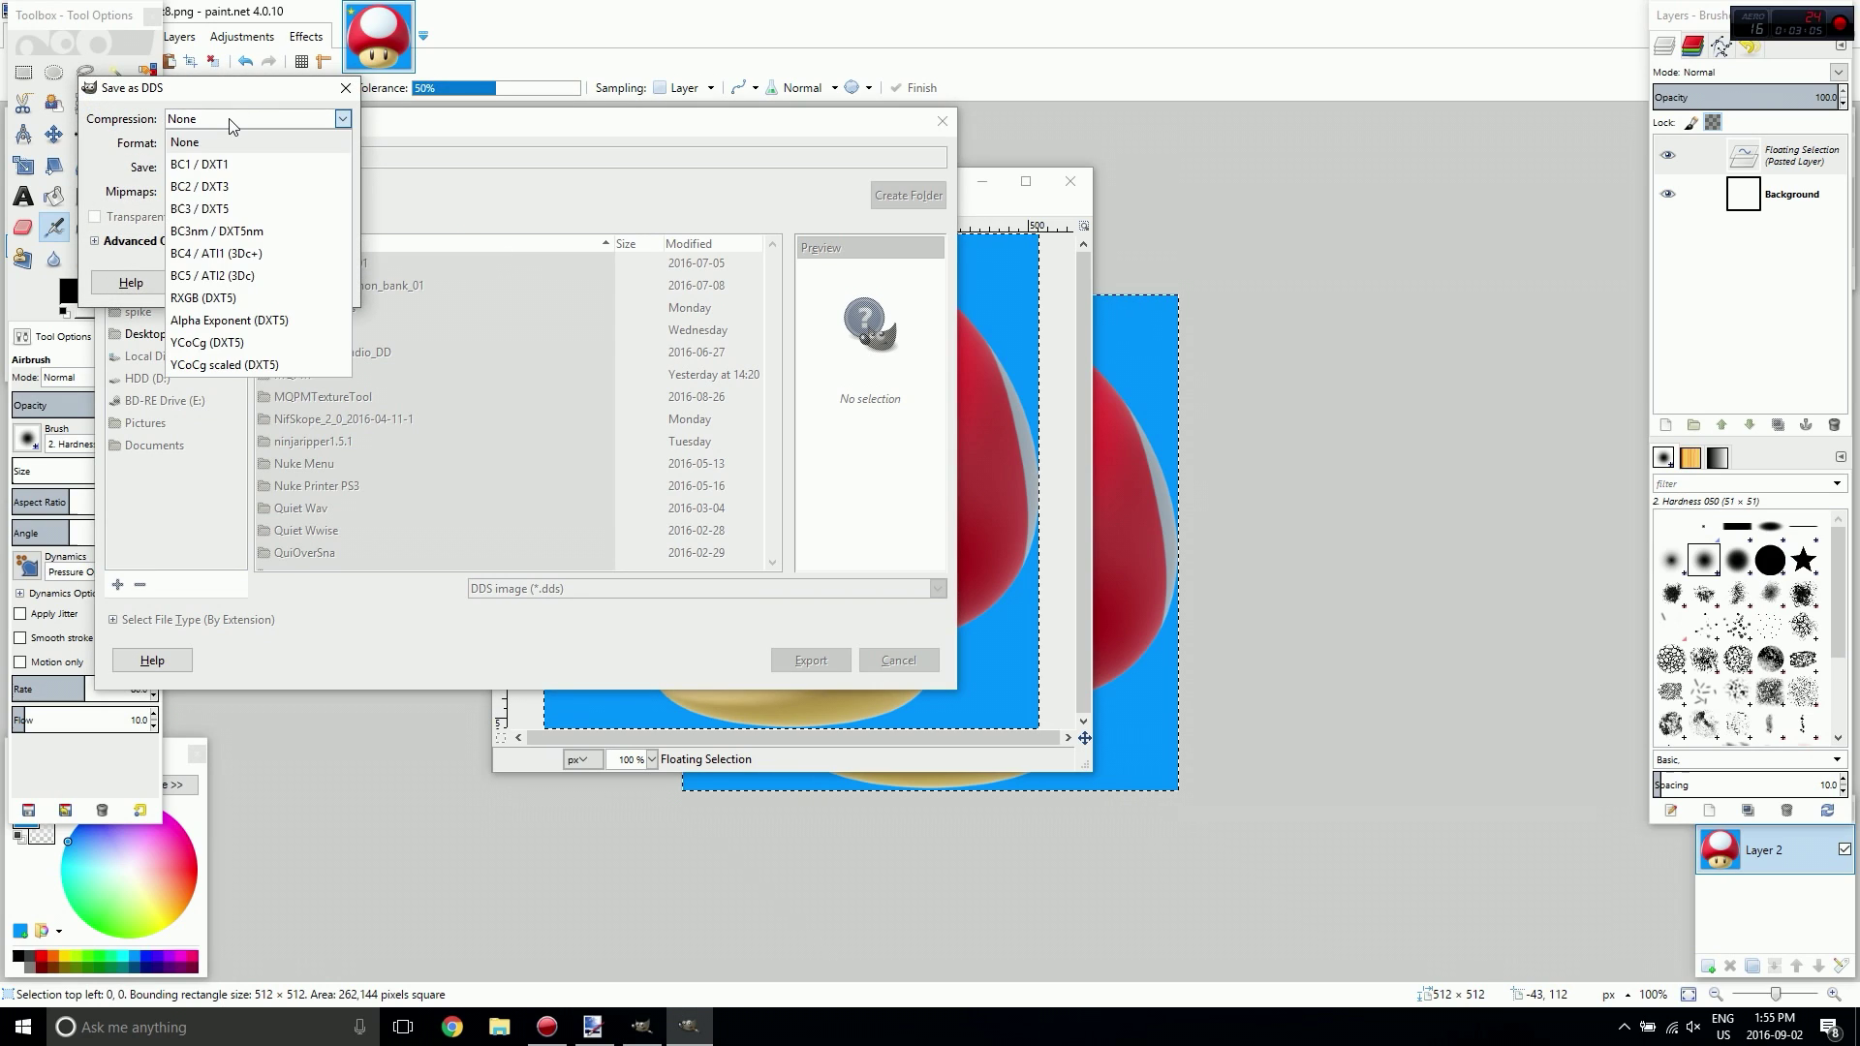
{"action": "left_click", "coordinate": [225, 211]}
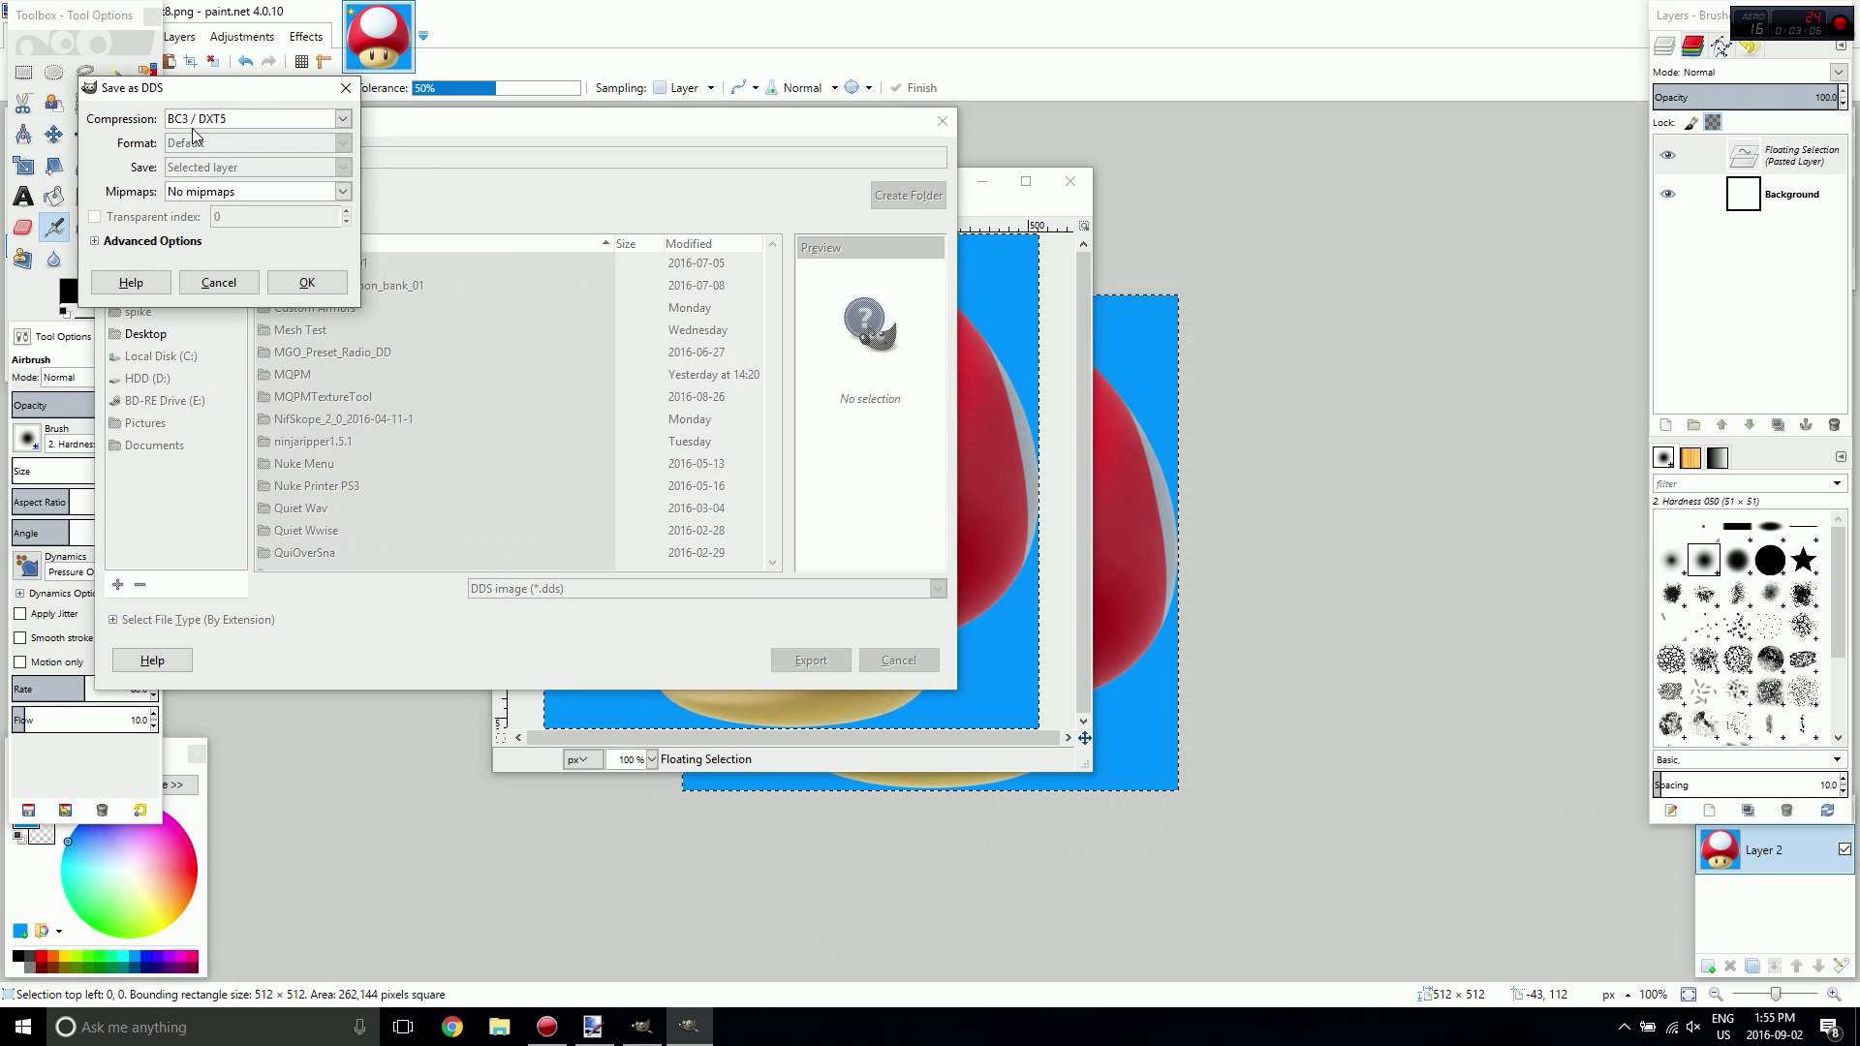
{"action": "left_click", "coordinate": [223, 191]}
{"action": "left_click", "coordinate": [205, 244]}
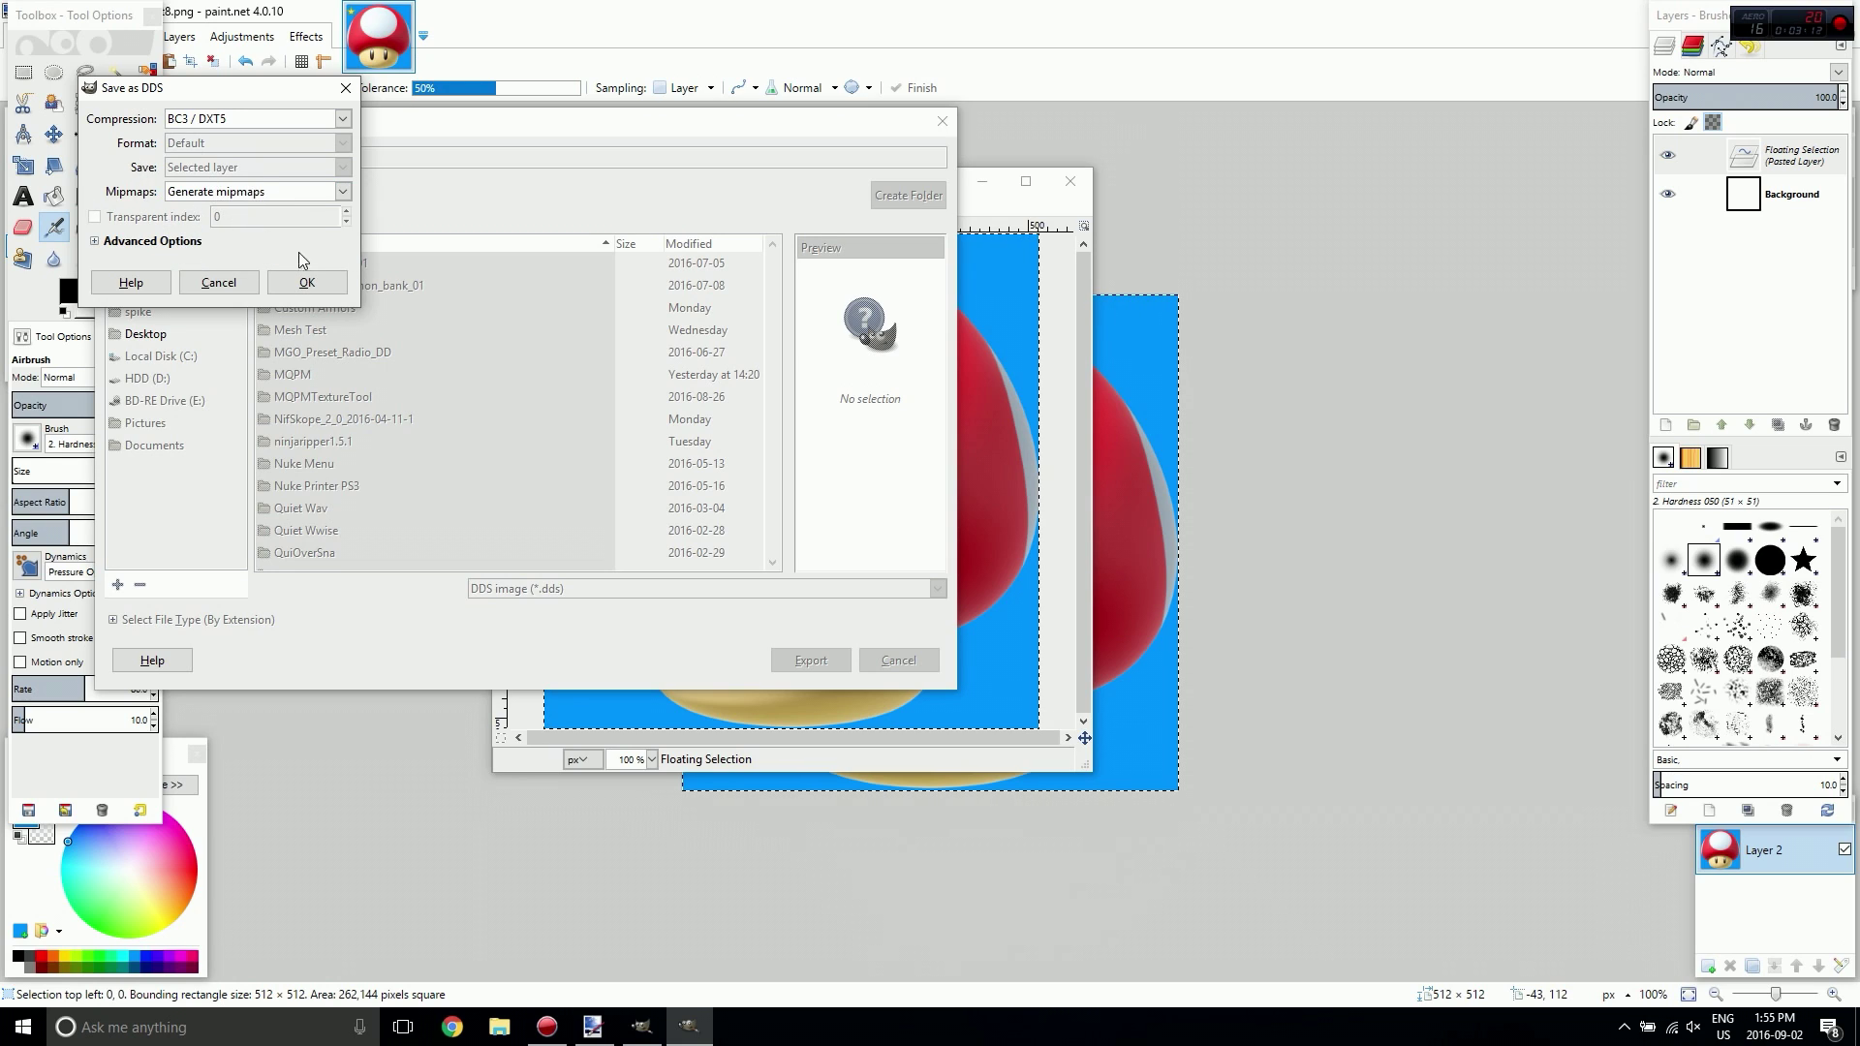
{"action": "left_click", "coordinate": [303, 290]}
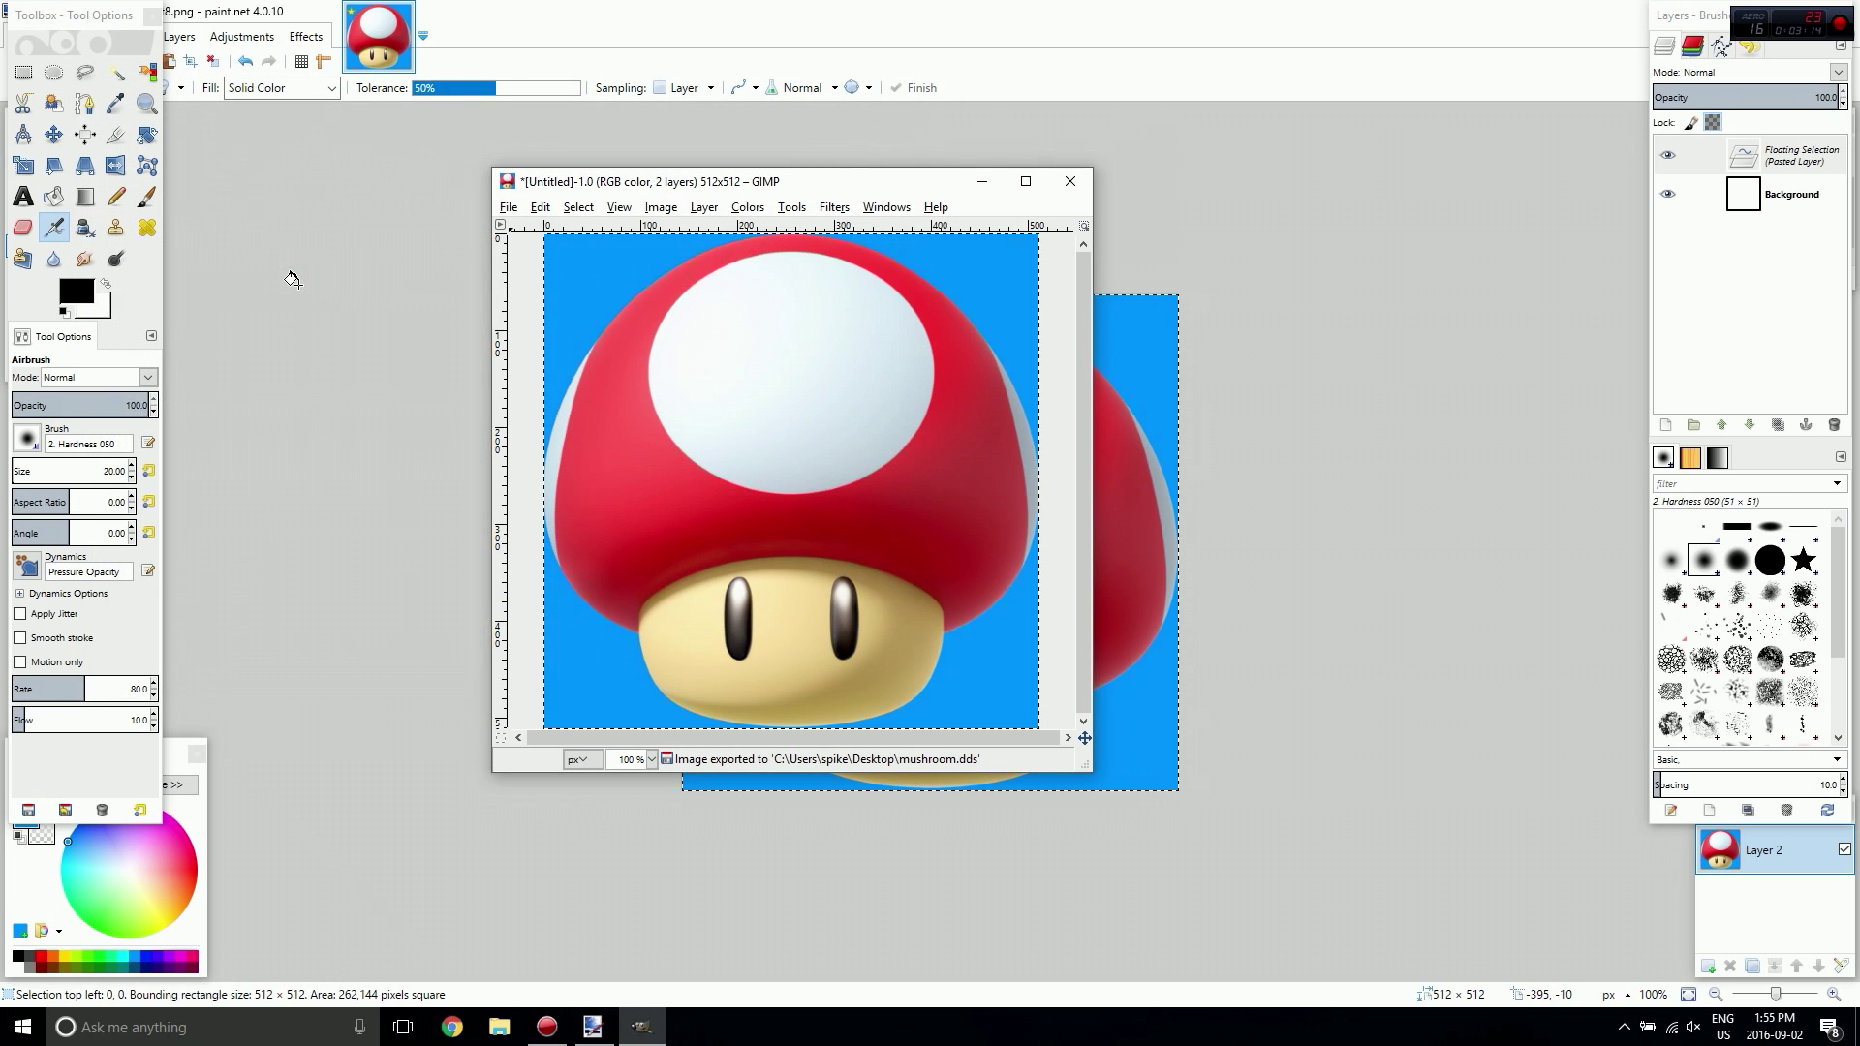
Close the mushroom image in GIMP discarding changes, and quit GIMP.
{"action": "left_click", "coordinate": [1070, 181]}
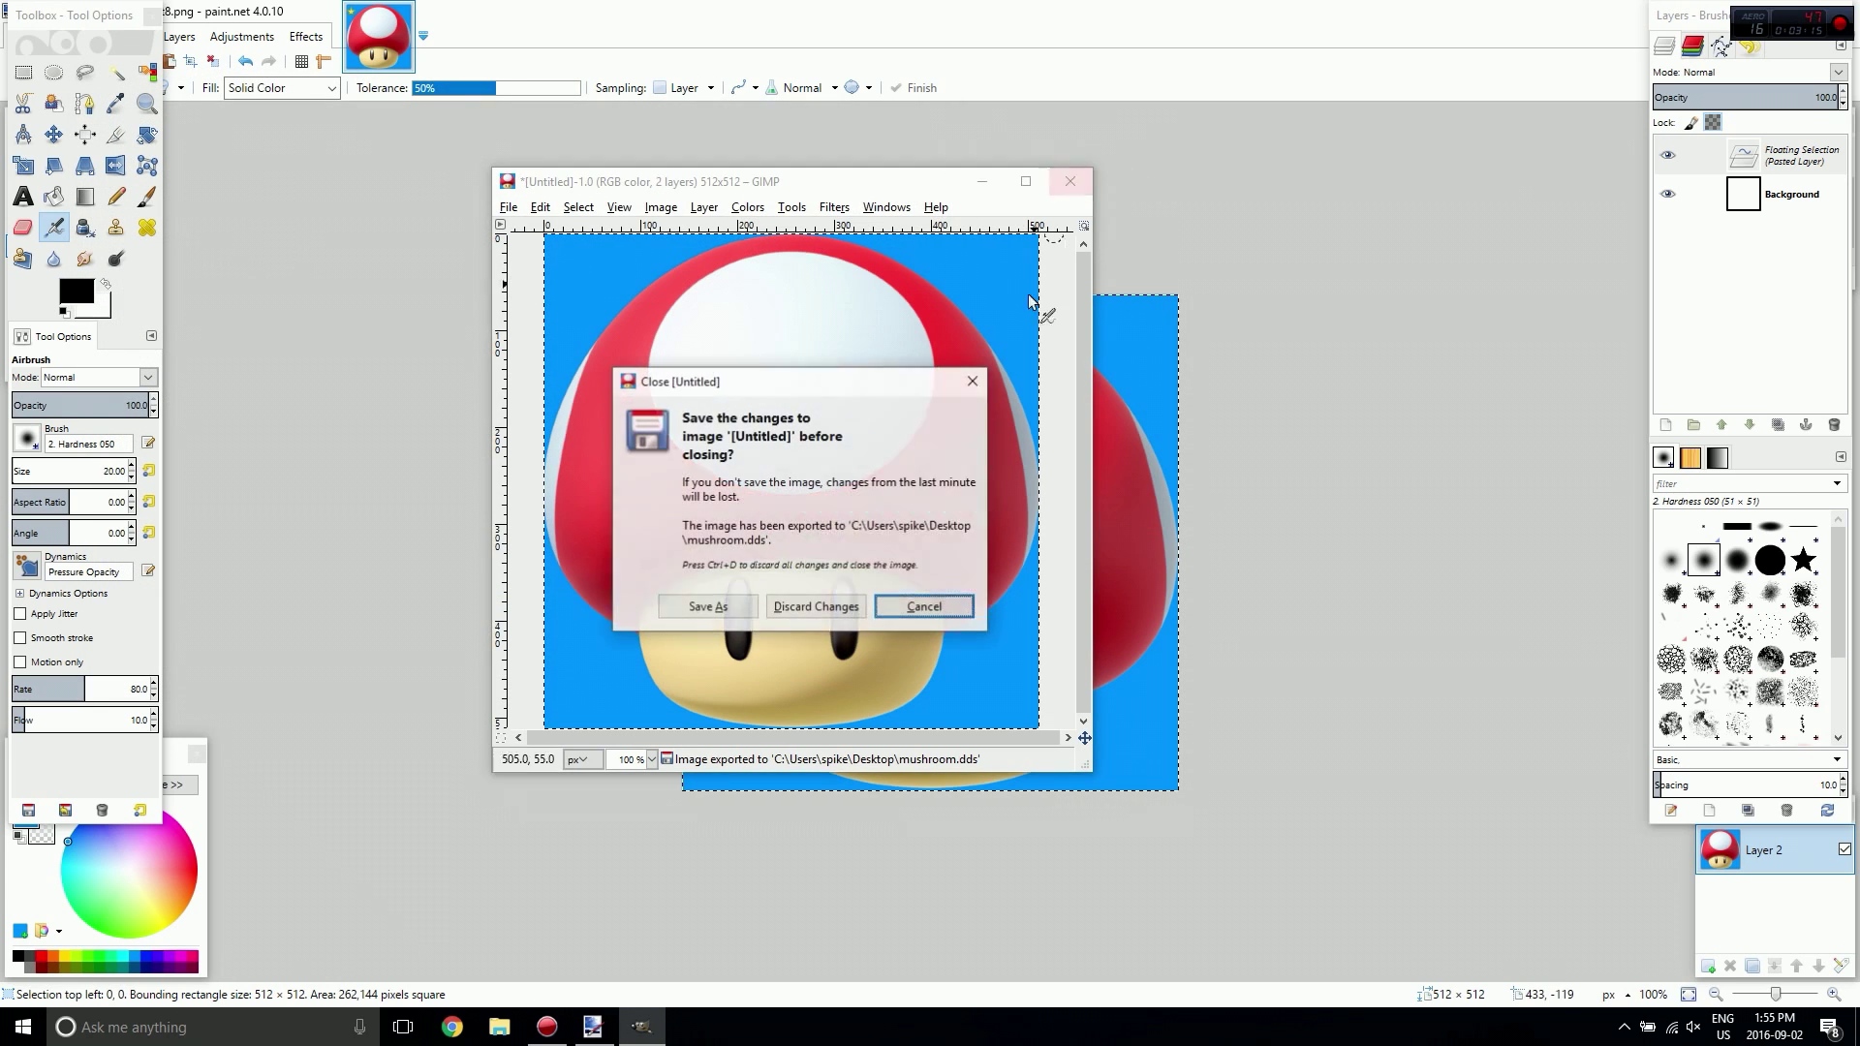
{"action": "left_click", "coordinate": [794, 601]}
{"action": "left_click", "coordinate": [1084, 194]}
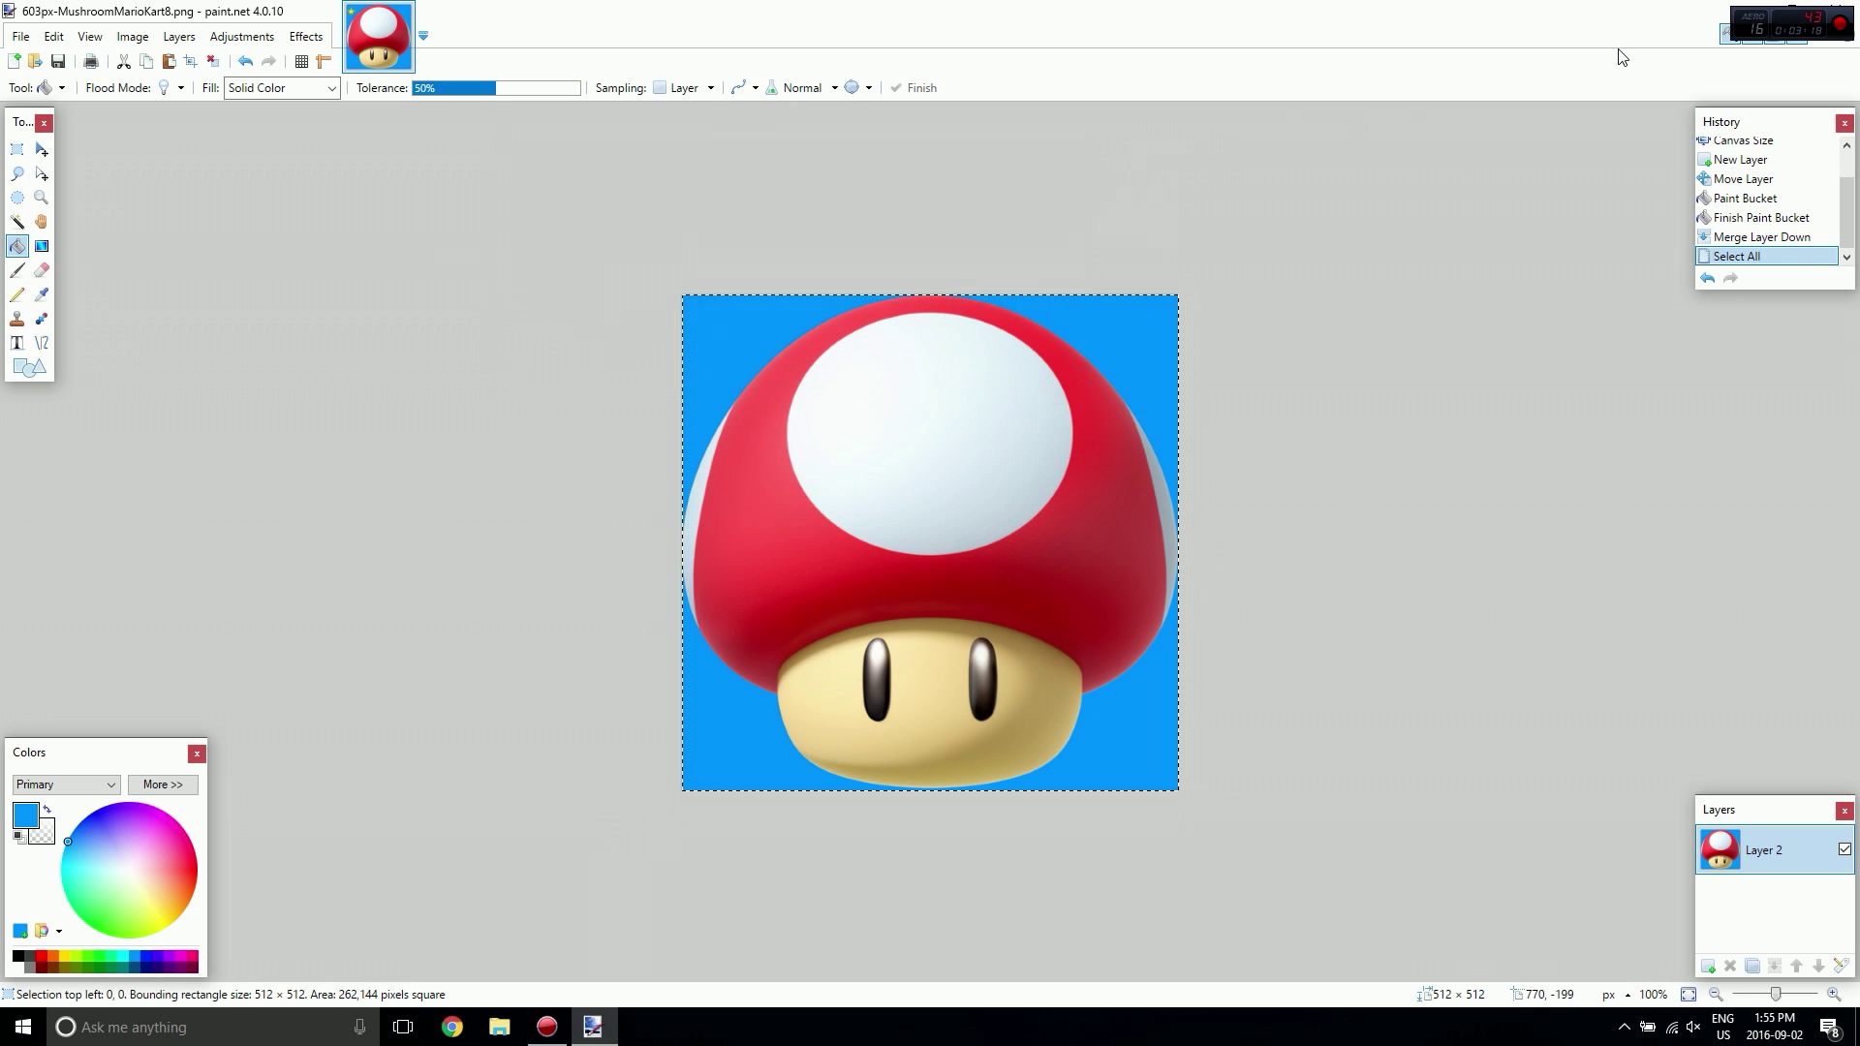
Close paint.net without saving and open the MGS_TPP folder from the desktop.
{"action": "double_click", "coordinate": [1607, 19]}
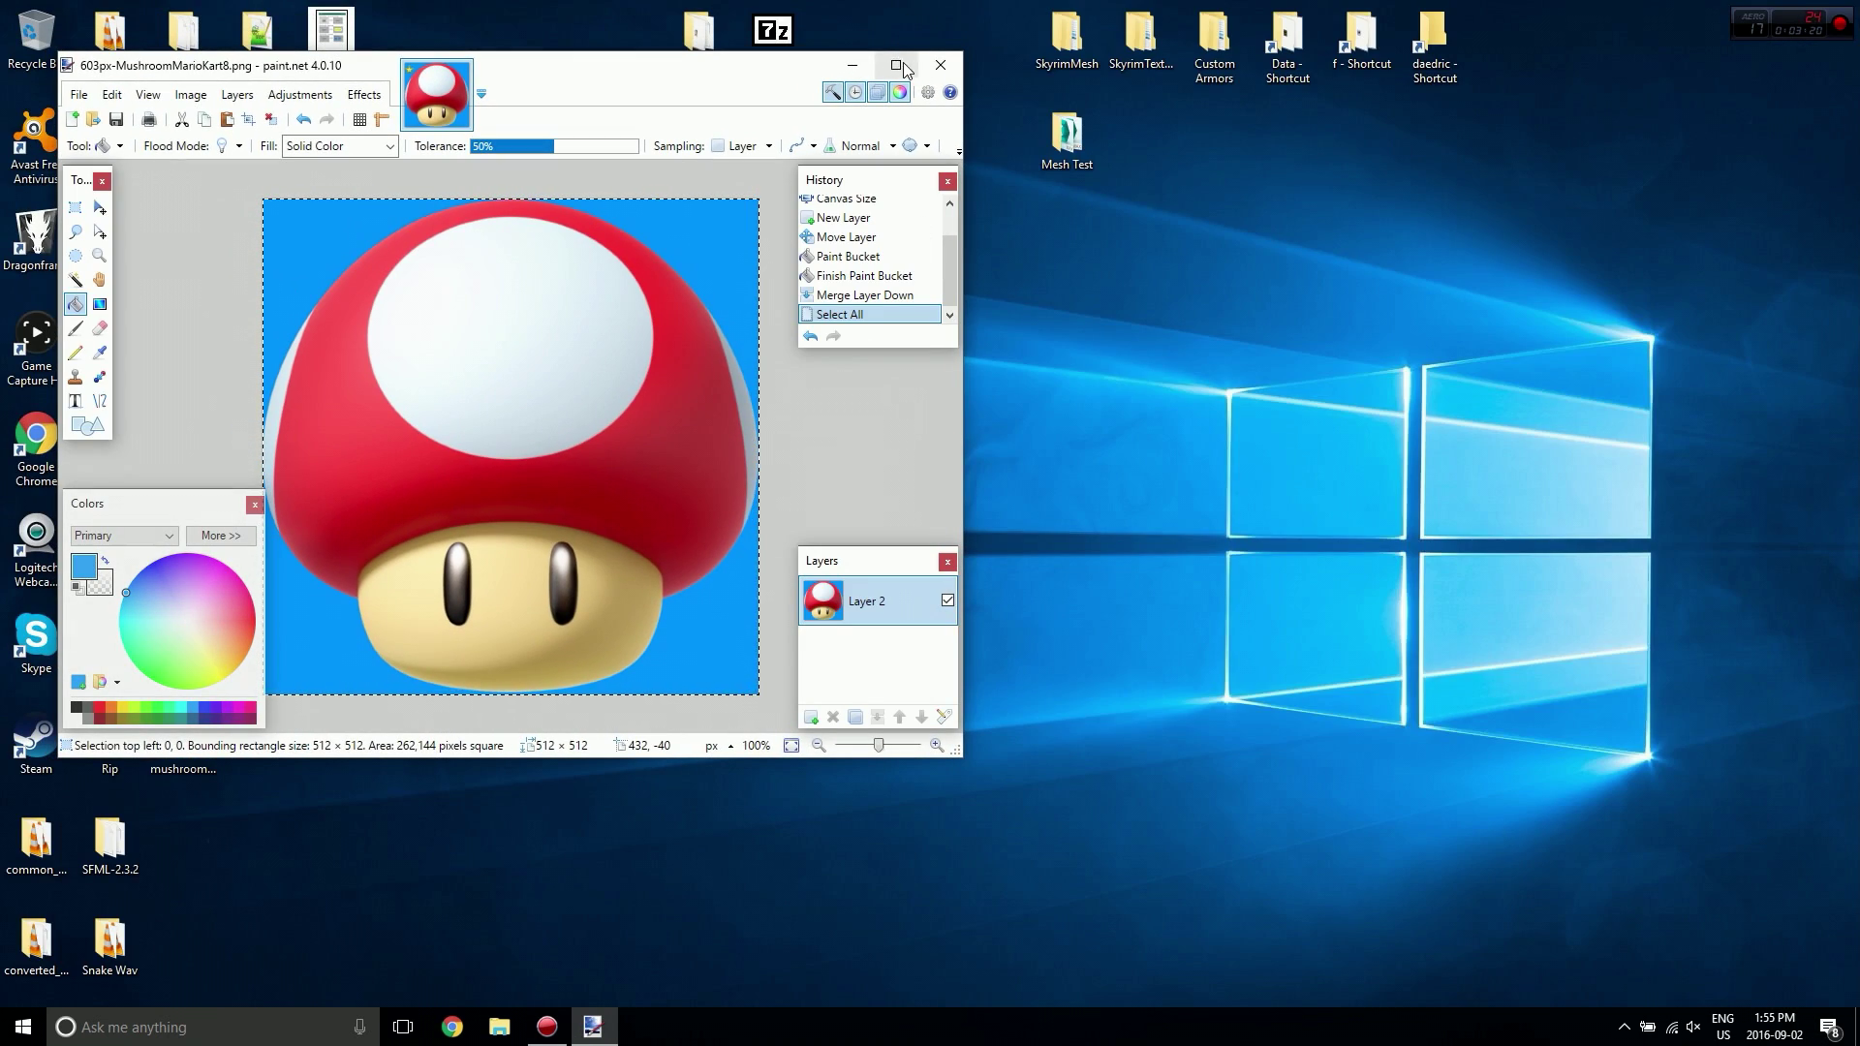
{"action": "left_click", "coordinate": [939, 65]}
{"action": "left_click", "coordinate": [428, 539]}
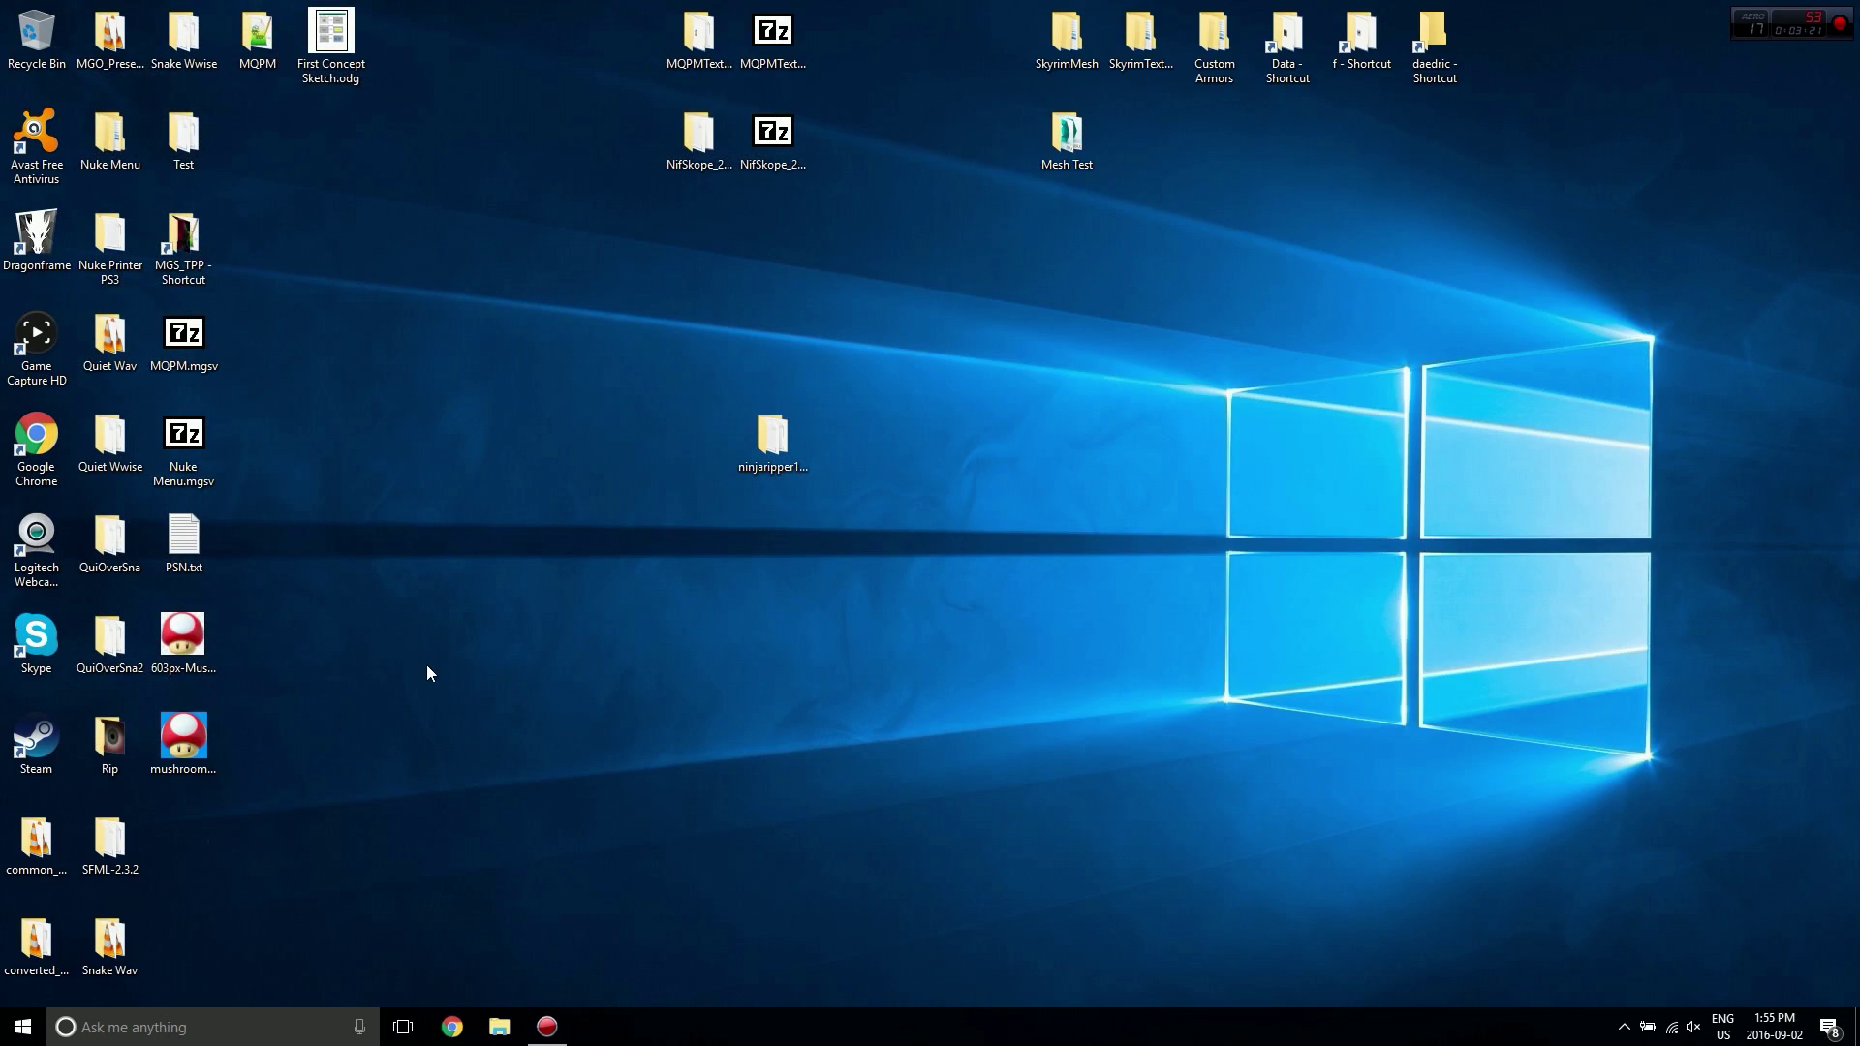
{"action": "left_click", "coordinate": [183, 741]}
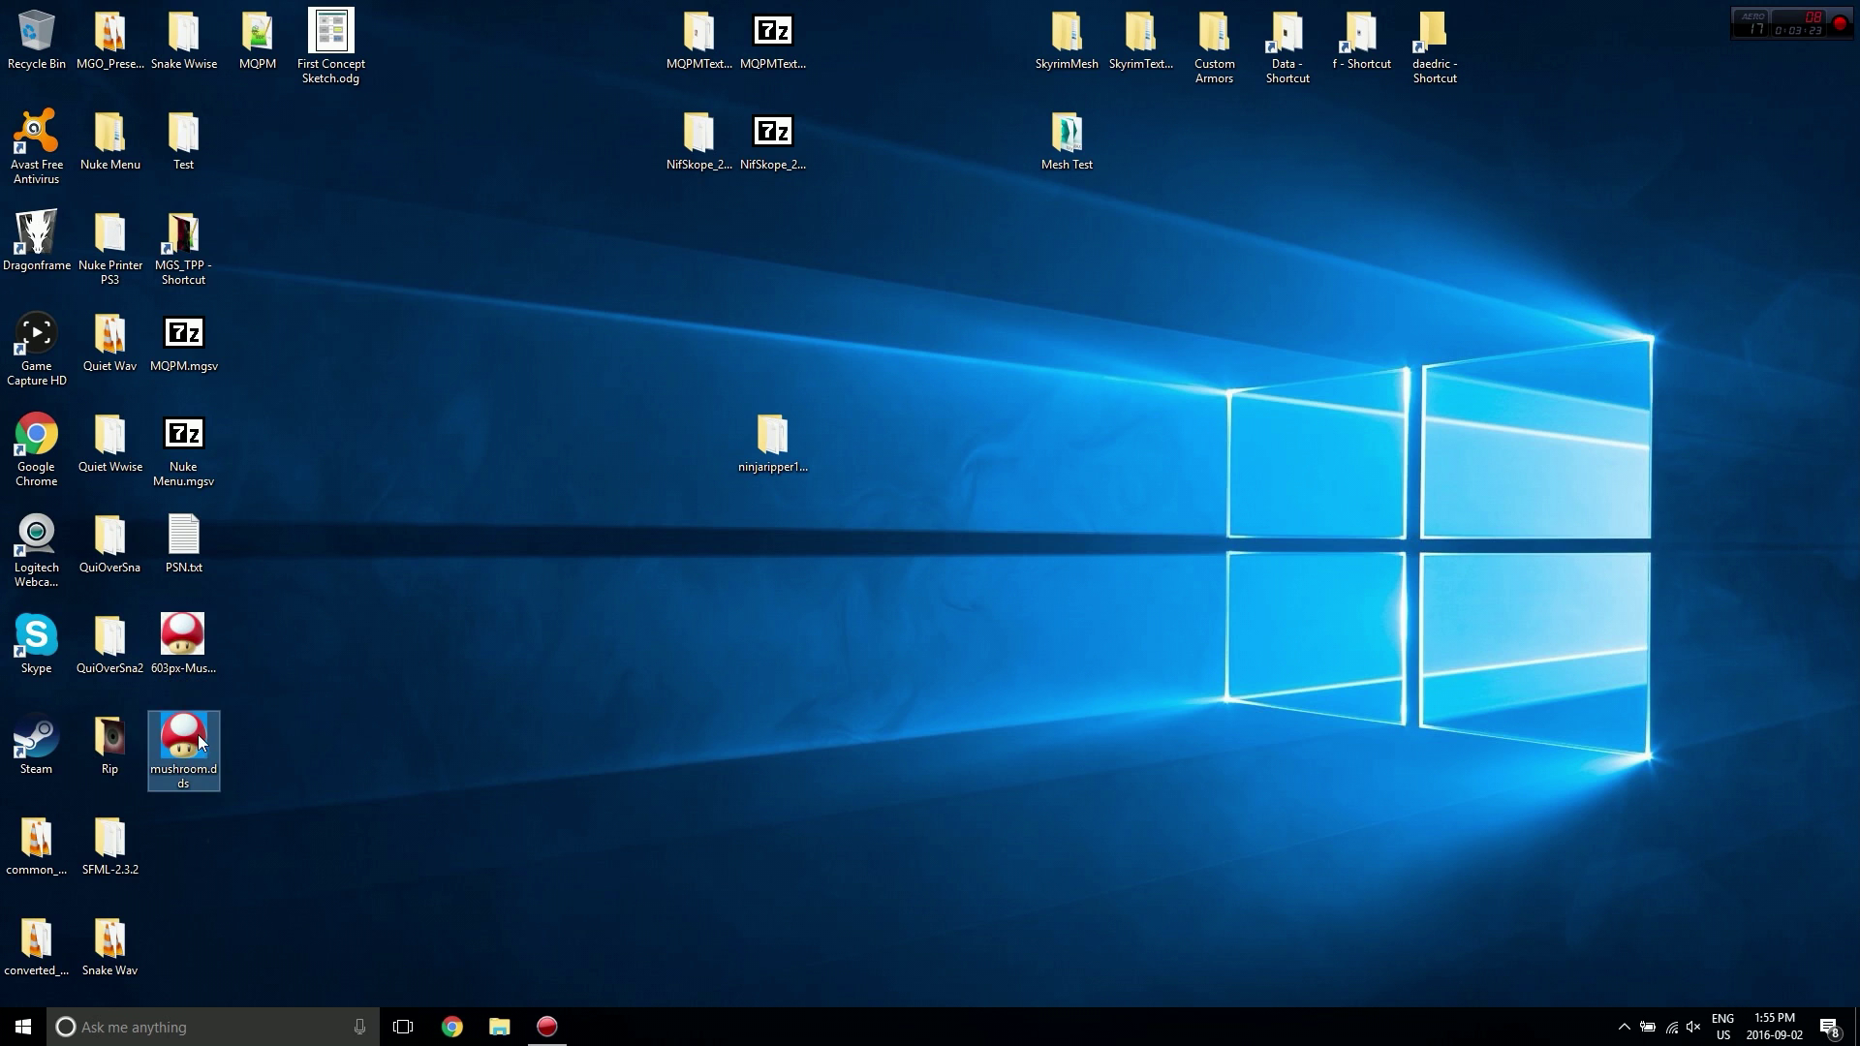
{"action": "double_click", "coordinate": [201, 271]}
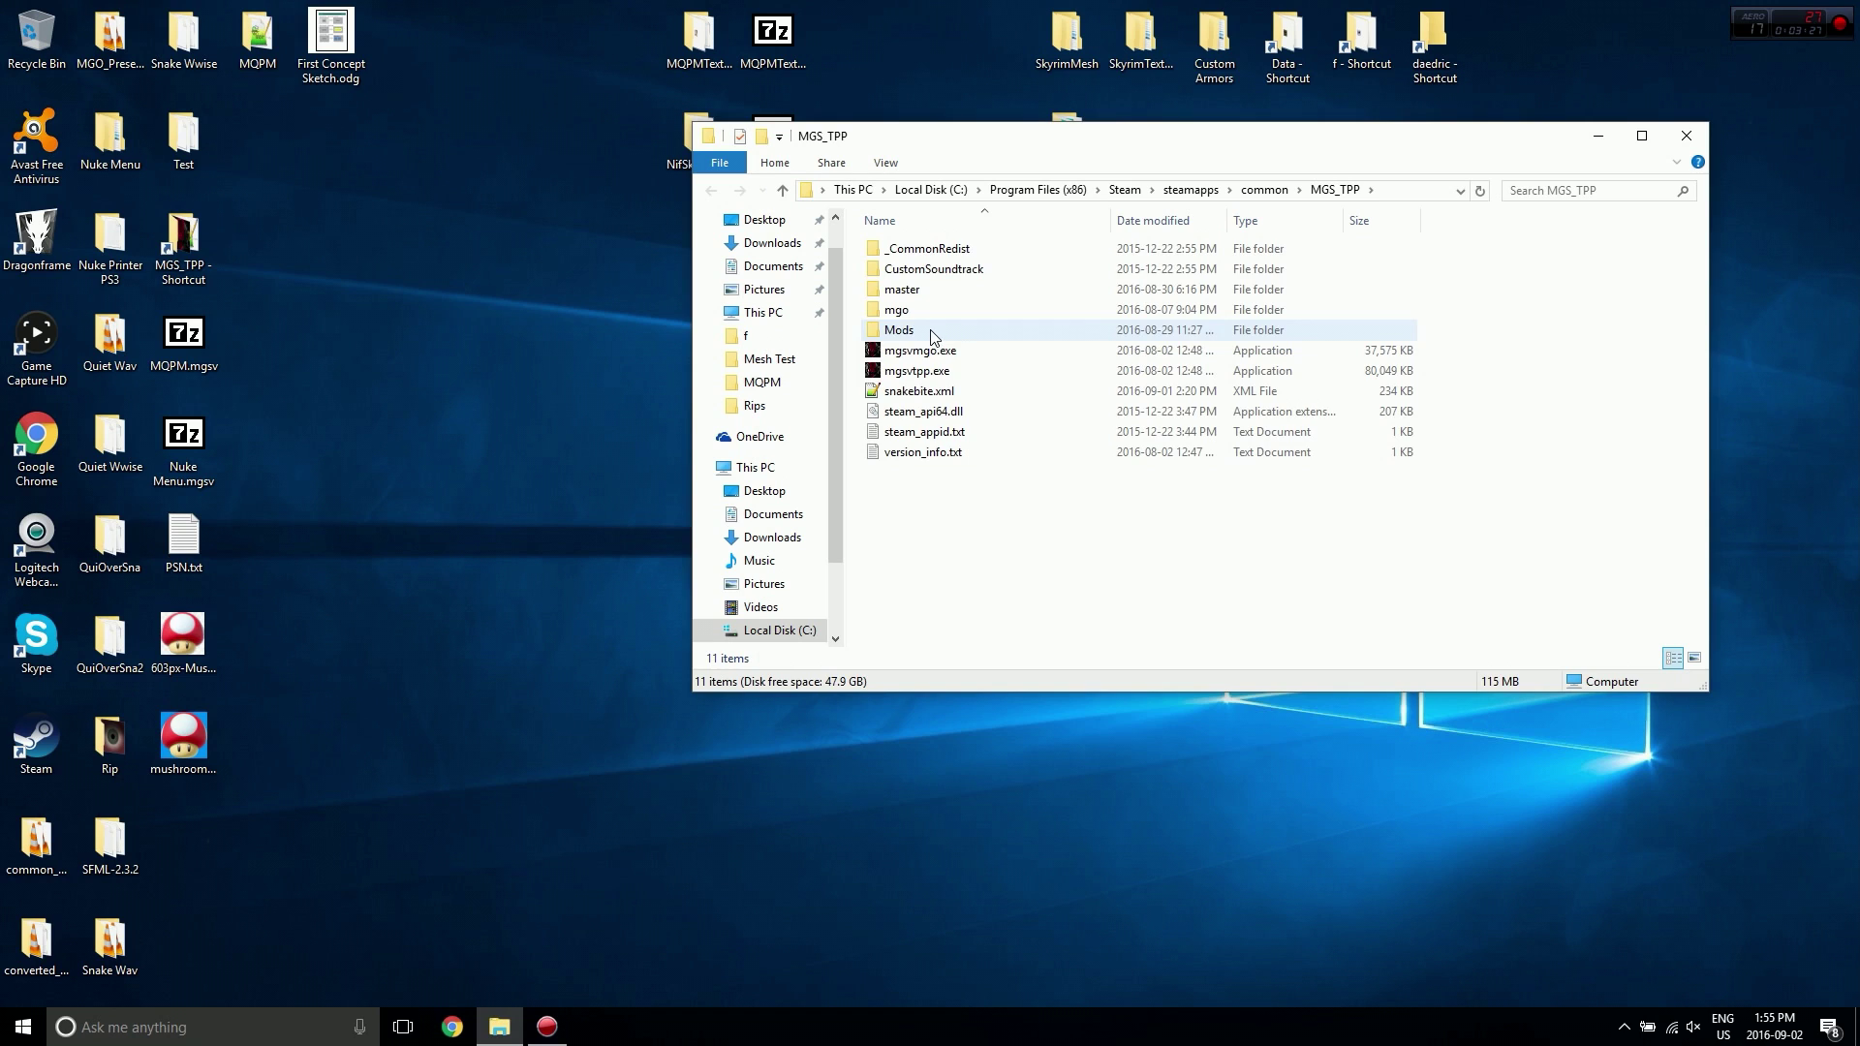
Move mushroom.dds from the desktop into Mods > FtexTool.v0.3.2 > FtexTool v0.3.2.
{"action": "double_click", "coordinate": [931, 330]}
{"action": "double_click", "coordinate": [928, 310]}
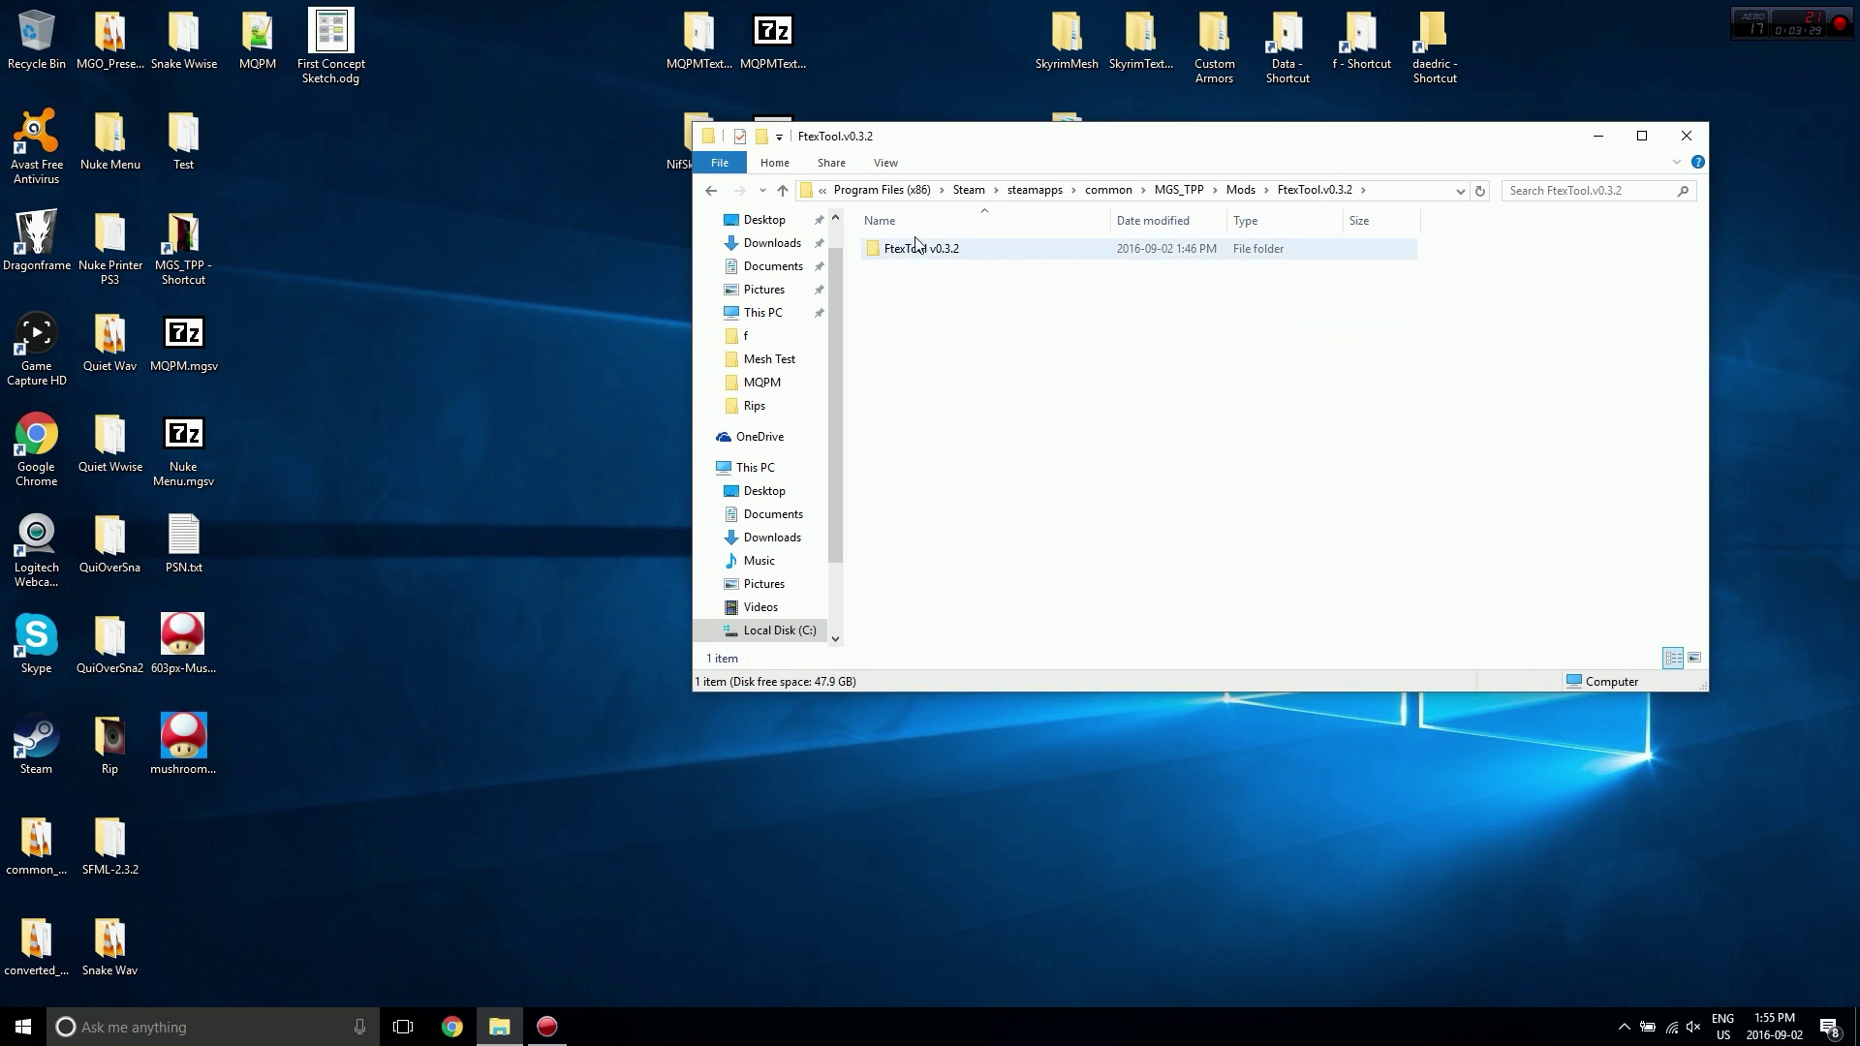
{"action": "double_click", "coordinate": [916, 246]}
{"action": "left_click", "coordinate": [184, 741]}
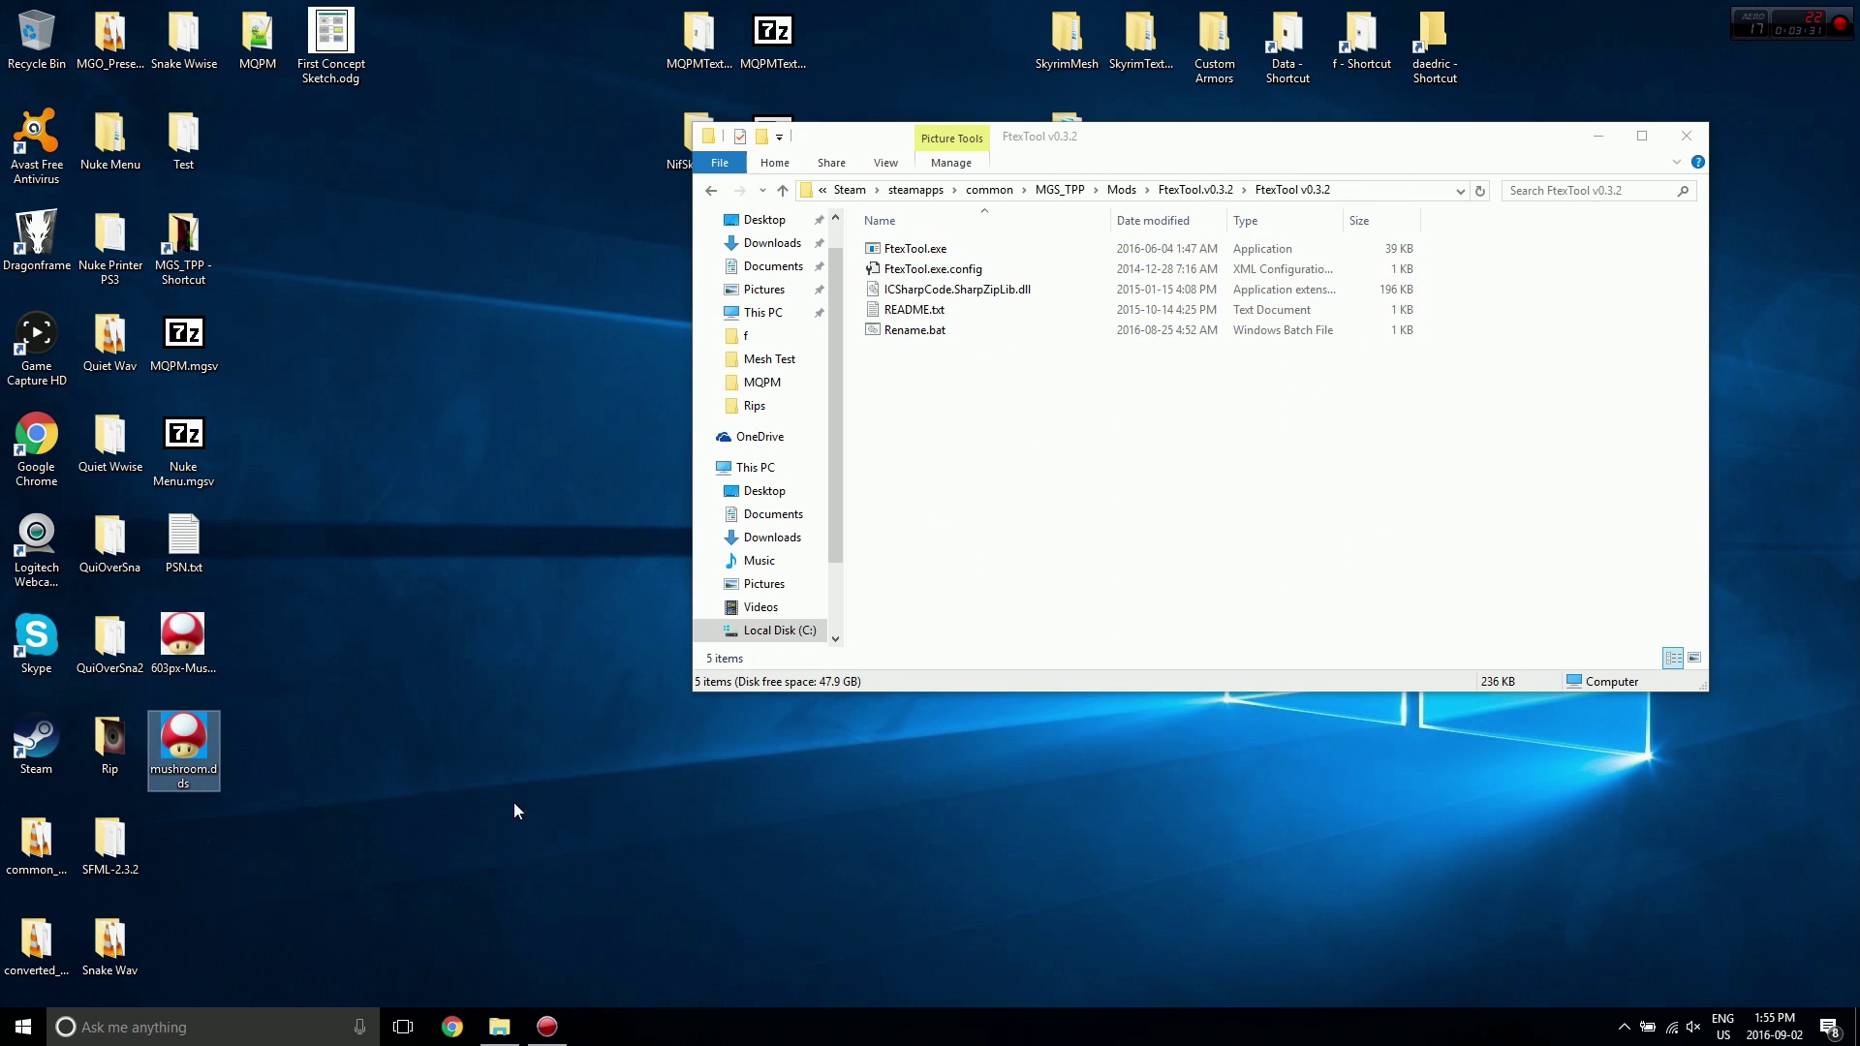
{"action": "key", "text": "ctrl+x"}
{"action": "left_click", "coordinate": [997, 532]}
{"action": "key", "text": "ctrl+v"}
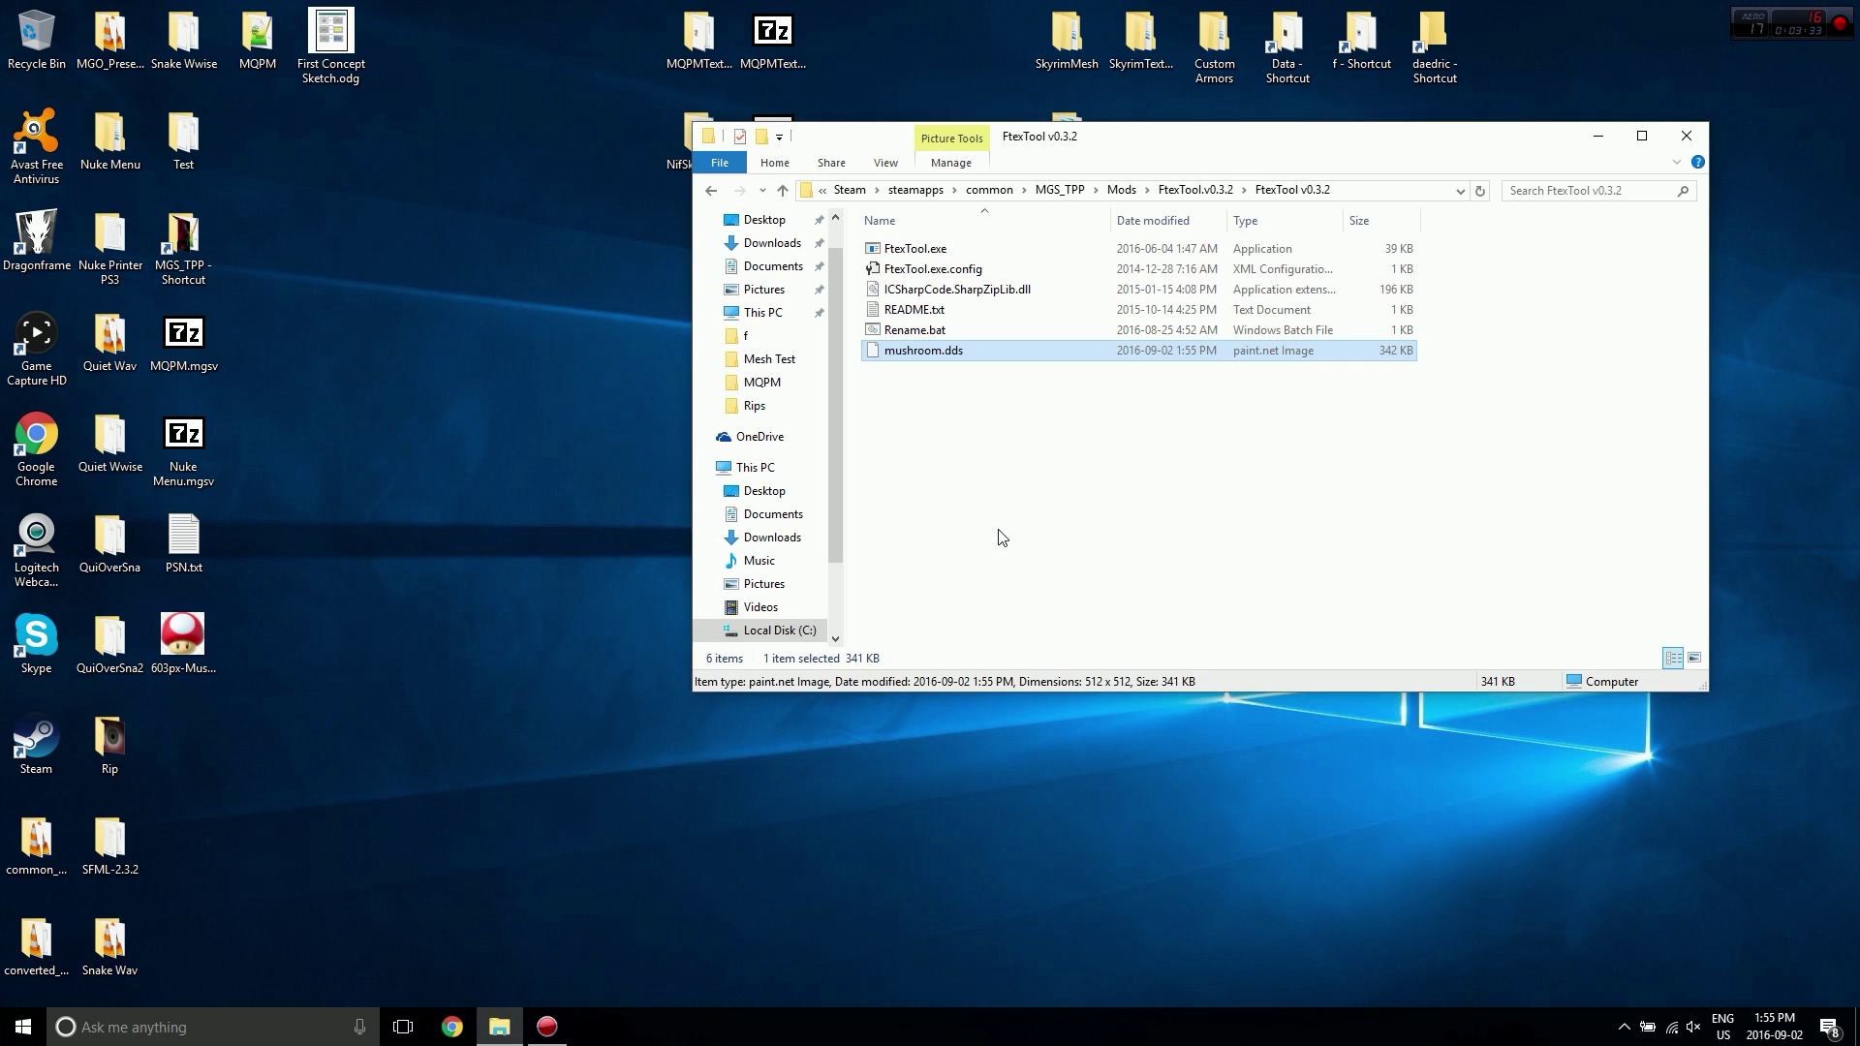
Convert mushroom.dds with FtexTool.exe into mushroom.ftex and mushroom.1–3.ftexs.
{"action": "left_click_drag", "start_coordinate": [906, 351], "coordinate": [899, 259]}
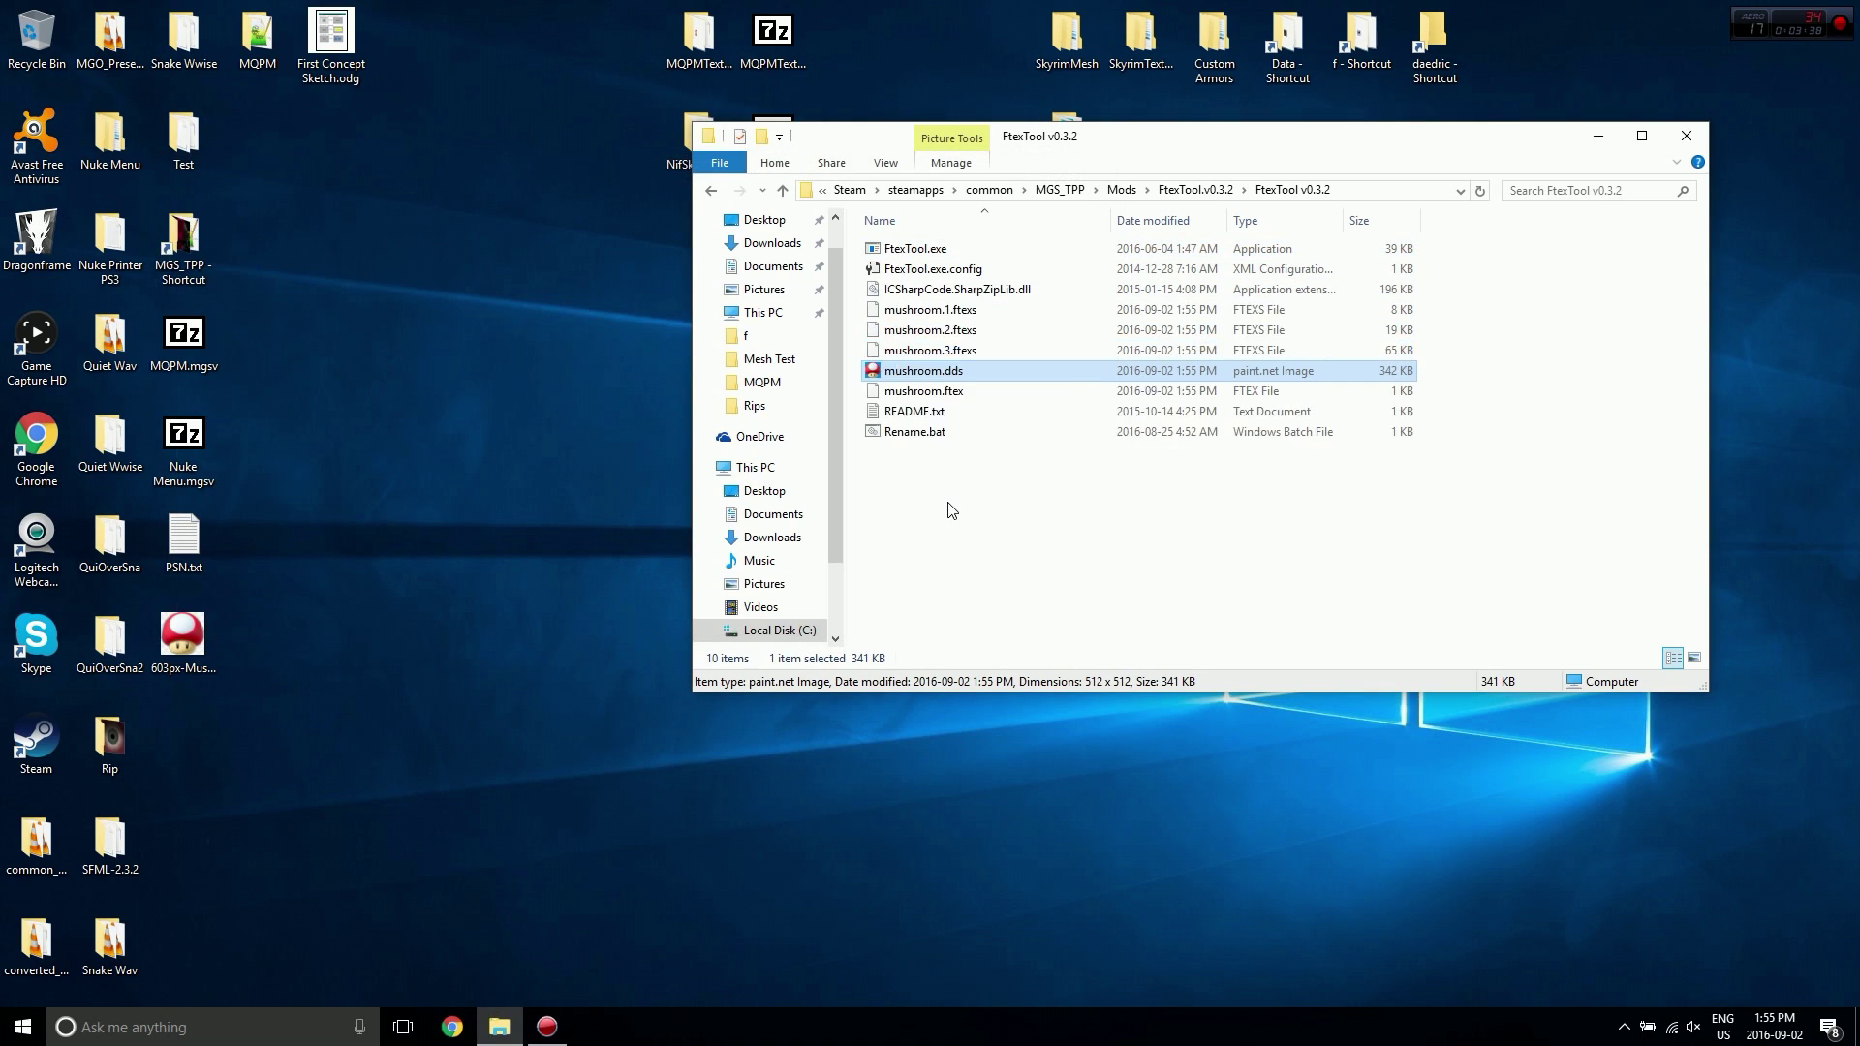
{"action": "left_click", "coordinate": [920, 482]}
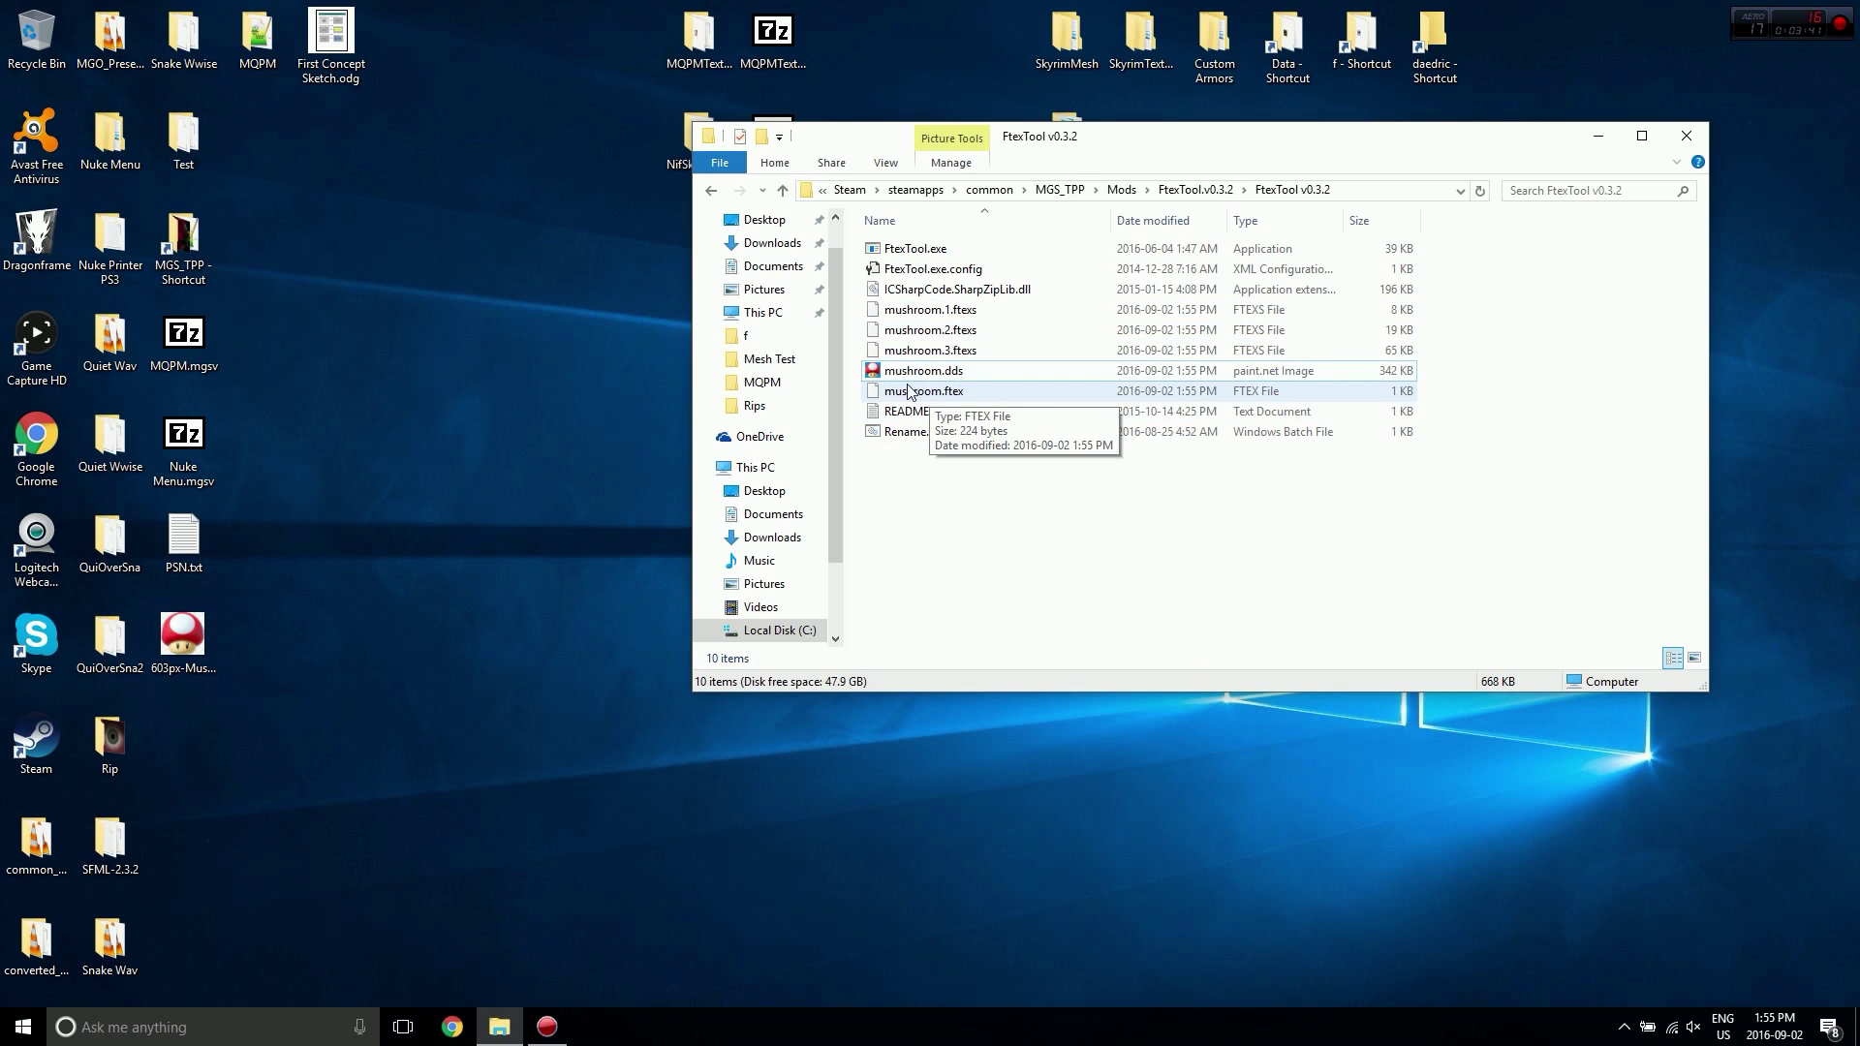
{"action": "left_click", "coordinate": [905, 434]}
{"action": "right_click", "coordinate": [905, 442]}
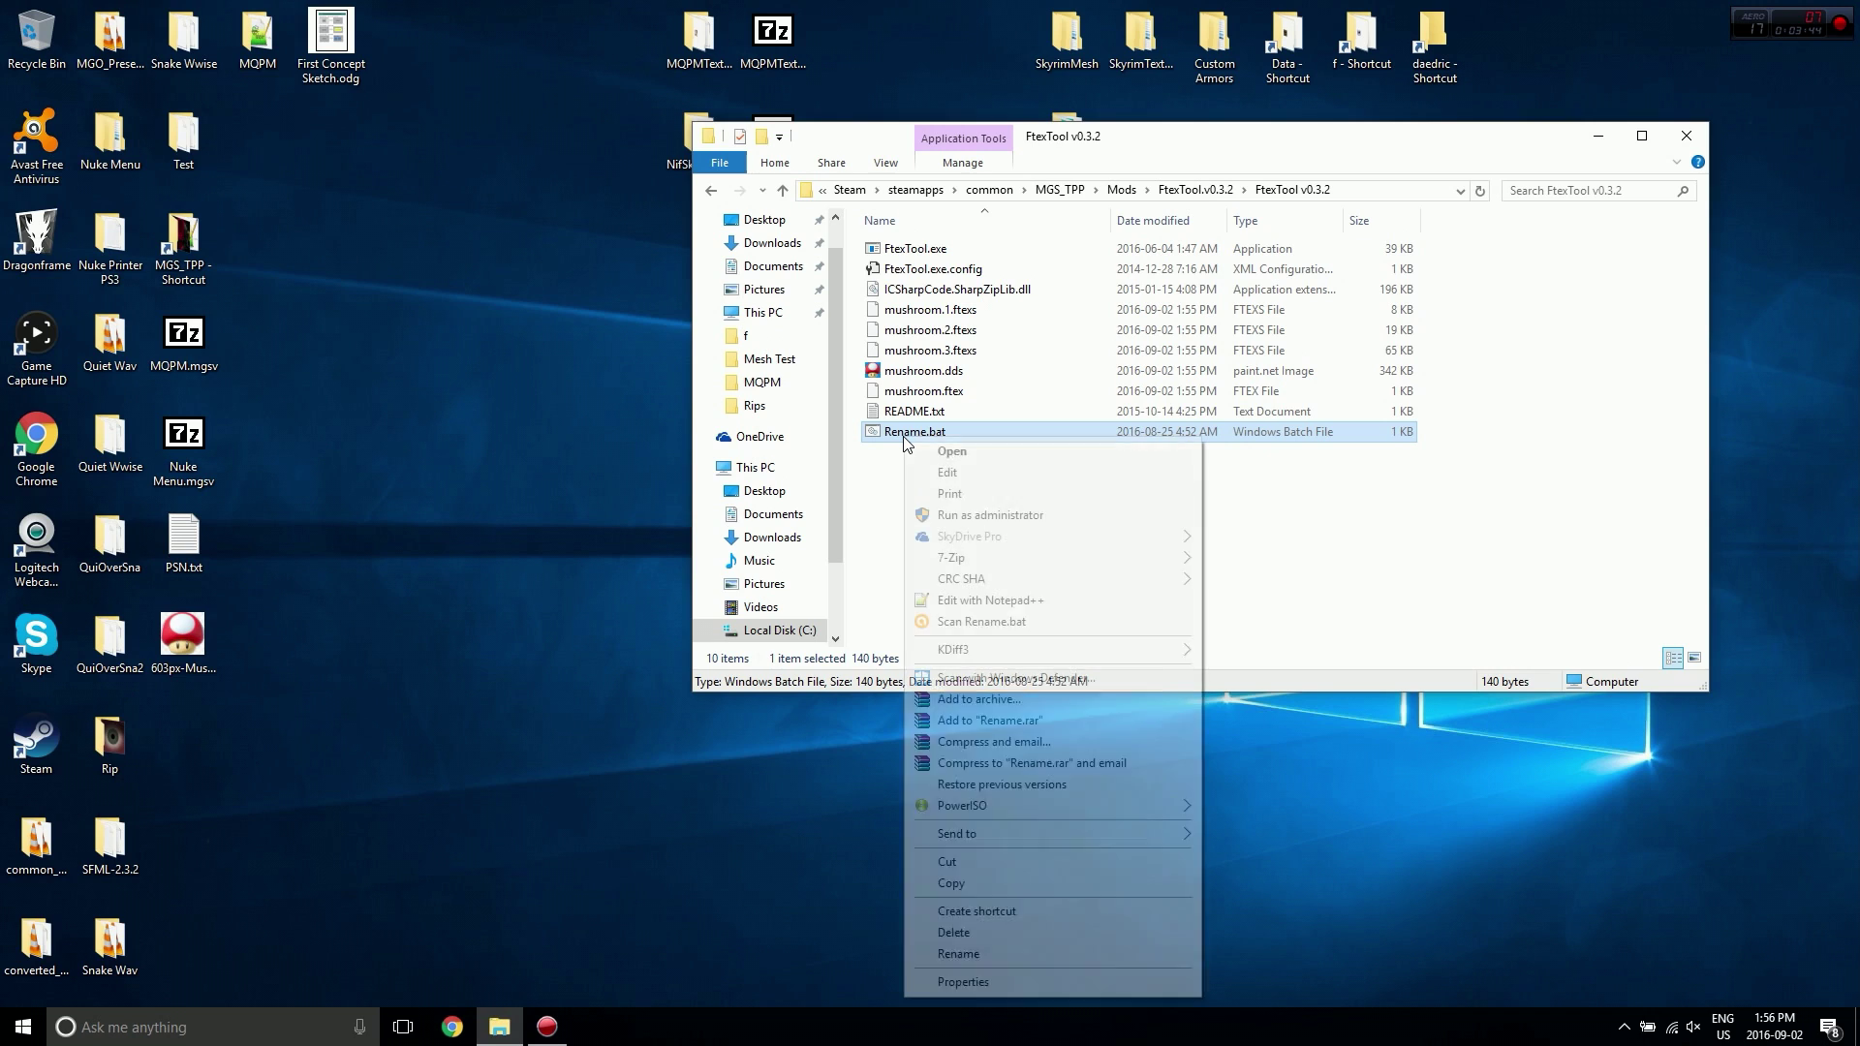
{"action": "left_click", "coordinate": [949, 601]}
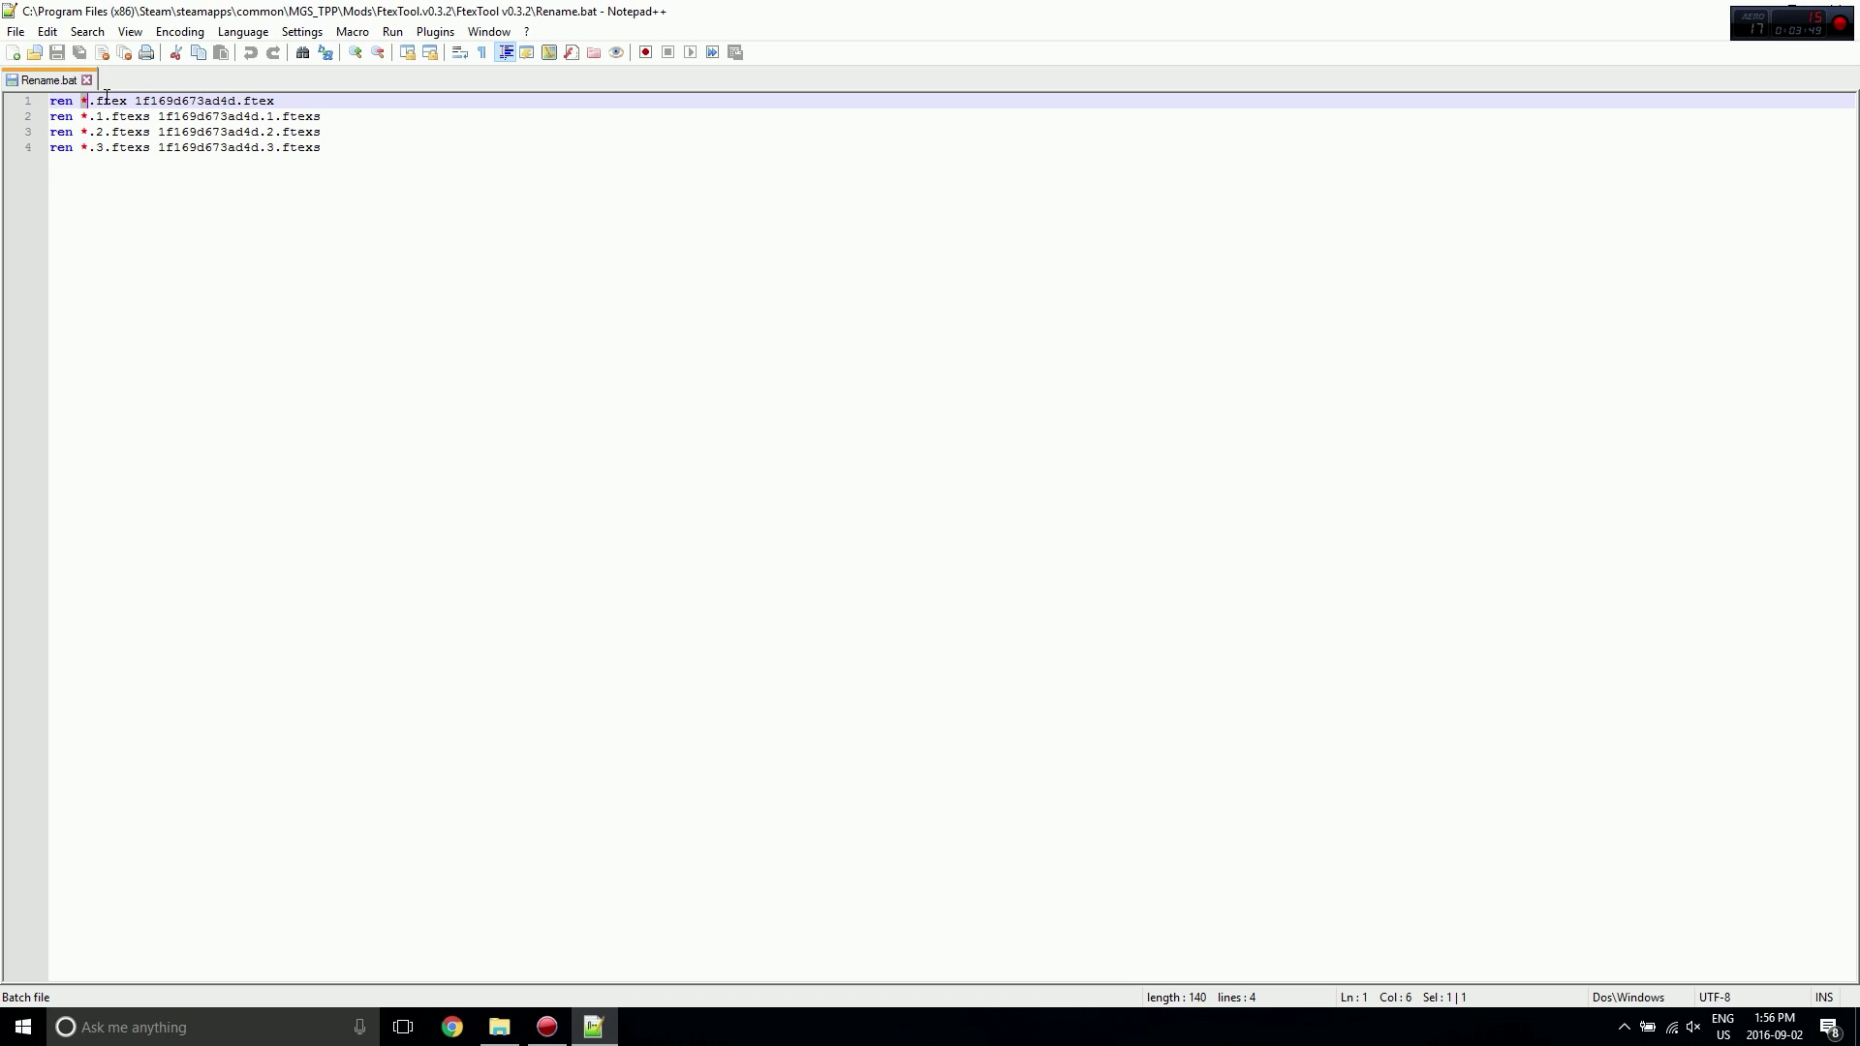
{"action": "left_click_drag", "start_coordinate": [158, 101], "coordinate": [283, 101]}
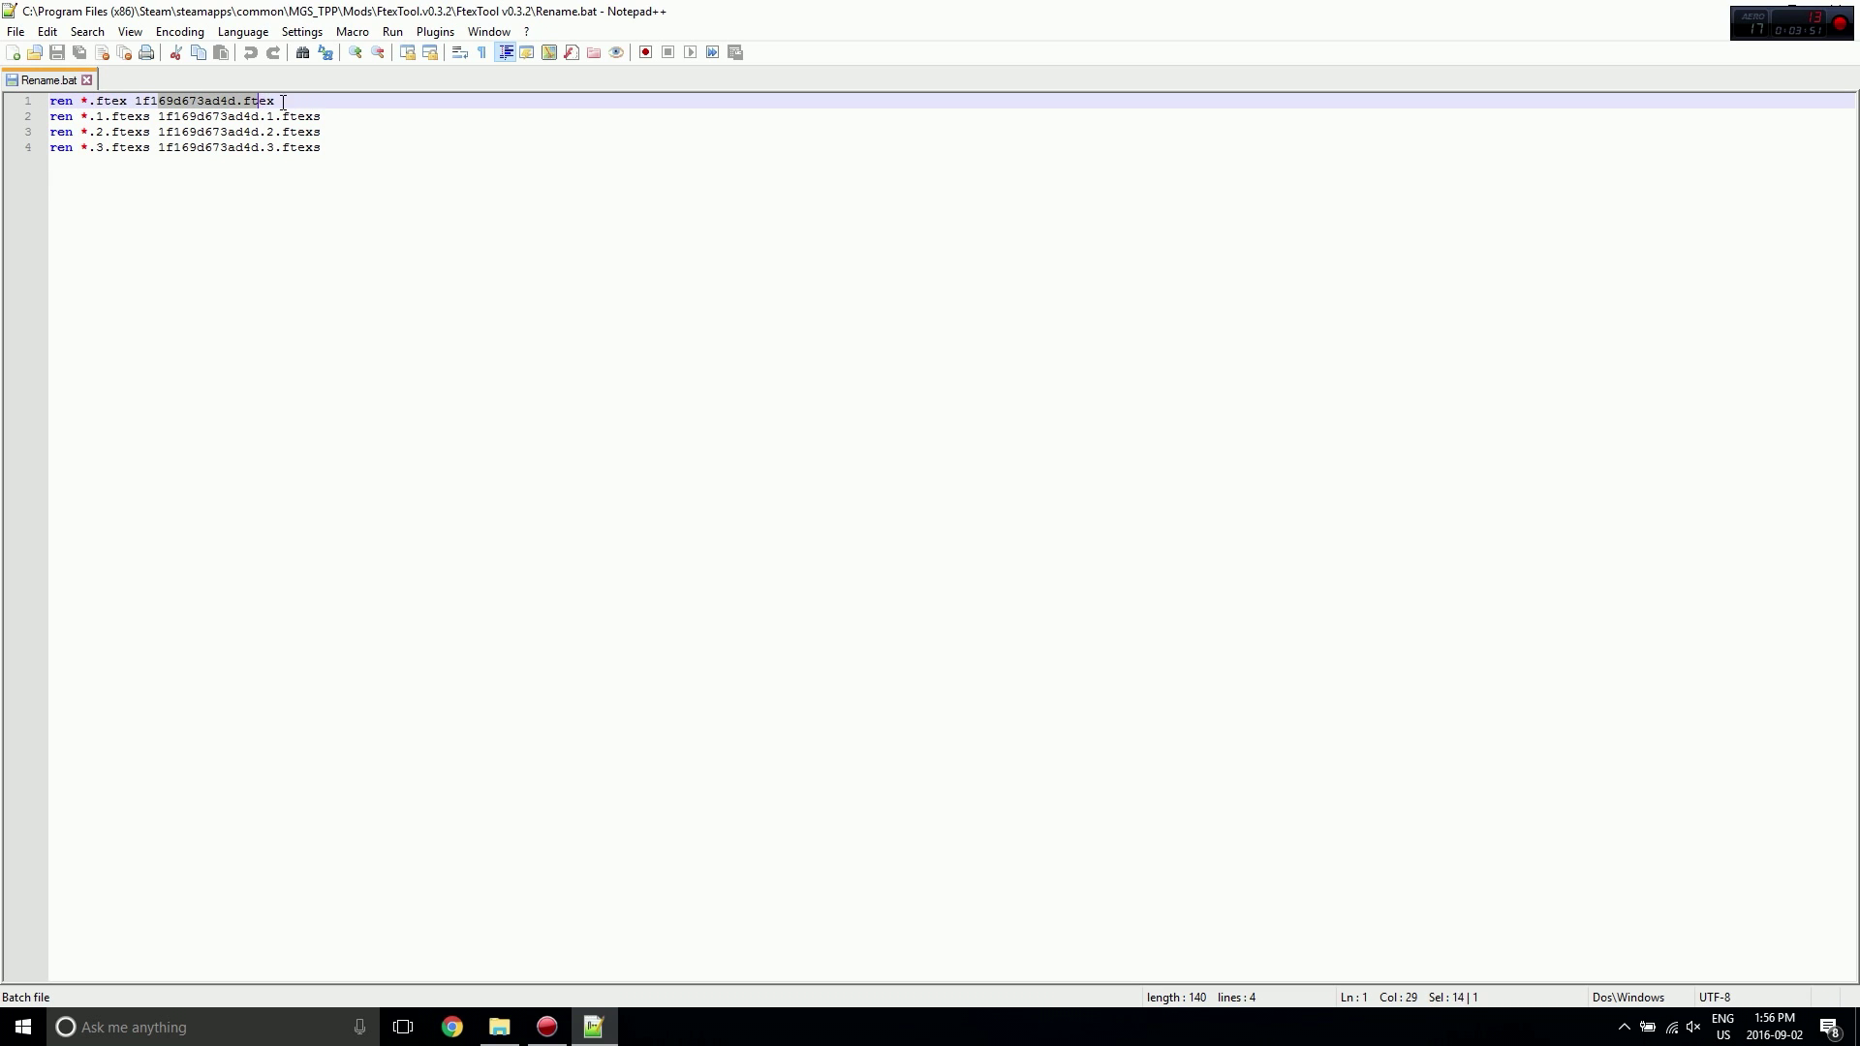
{"action": "left_click", "coordinate": [103, 116]}
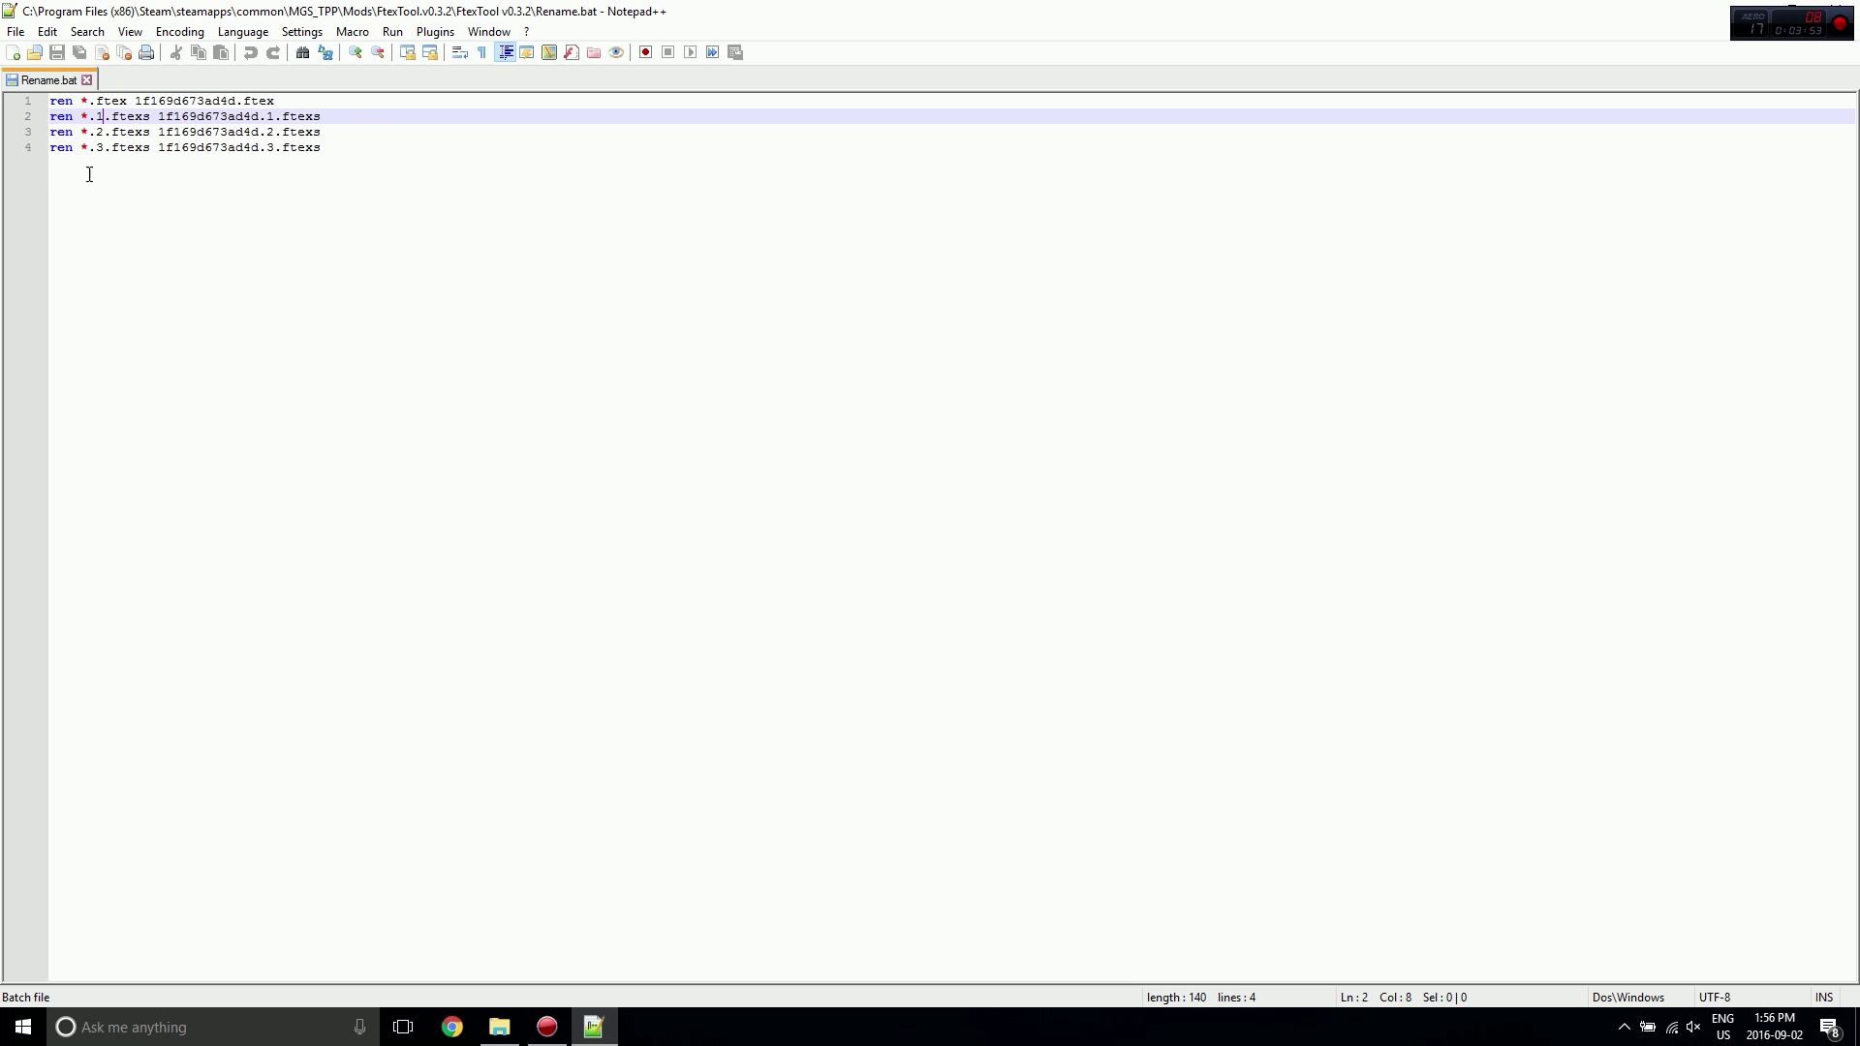
{"action": "left_click", "coordinate": [87, 80]}
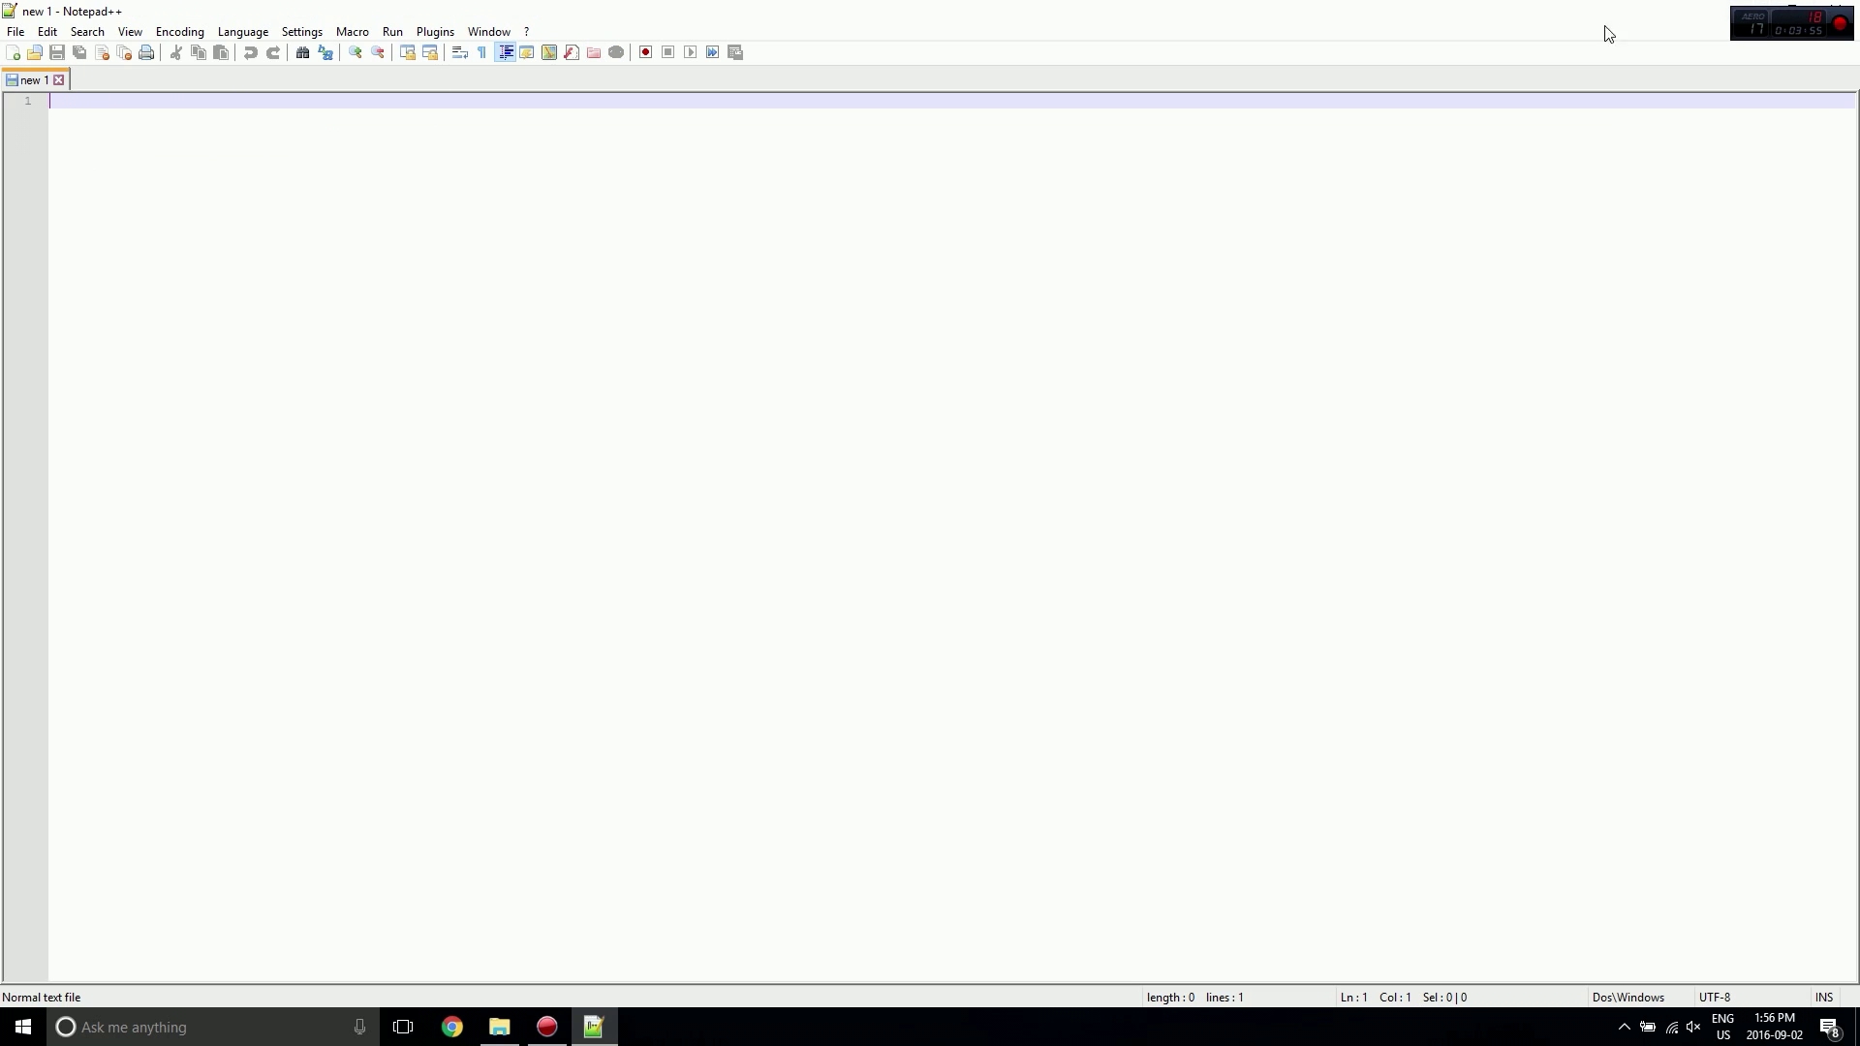
{"action": "left_click", "coordinate": [1837, 10]}
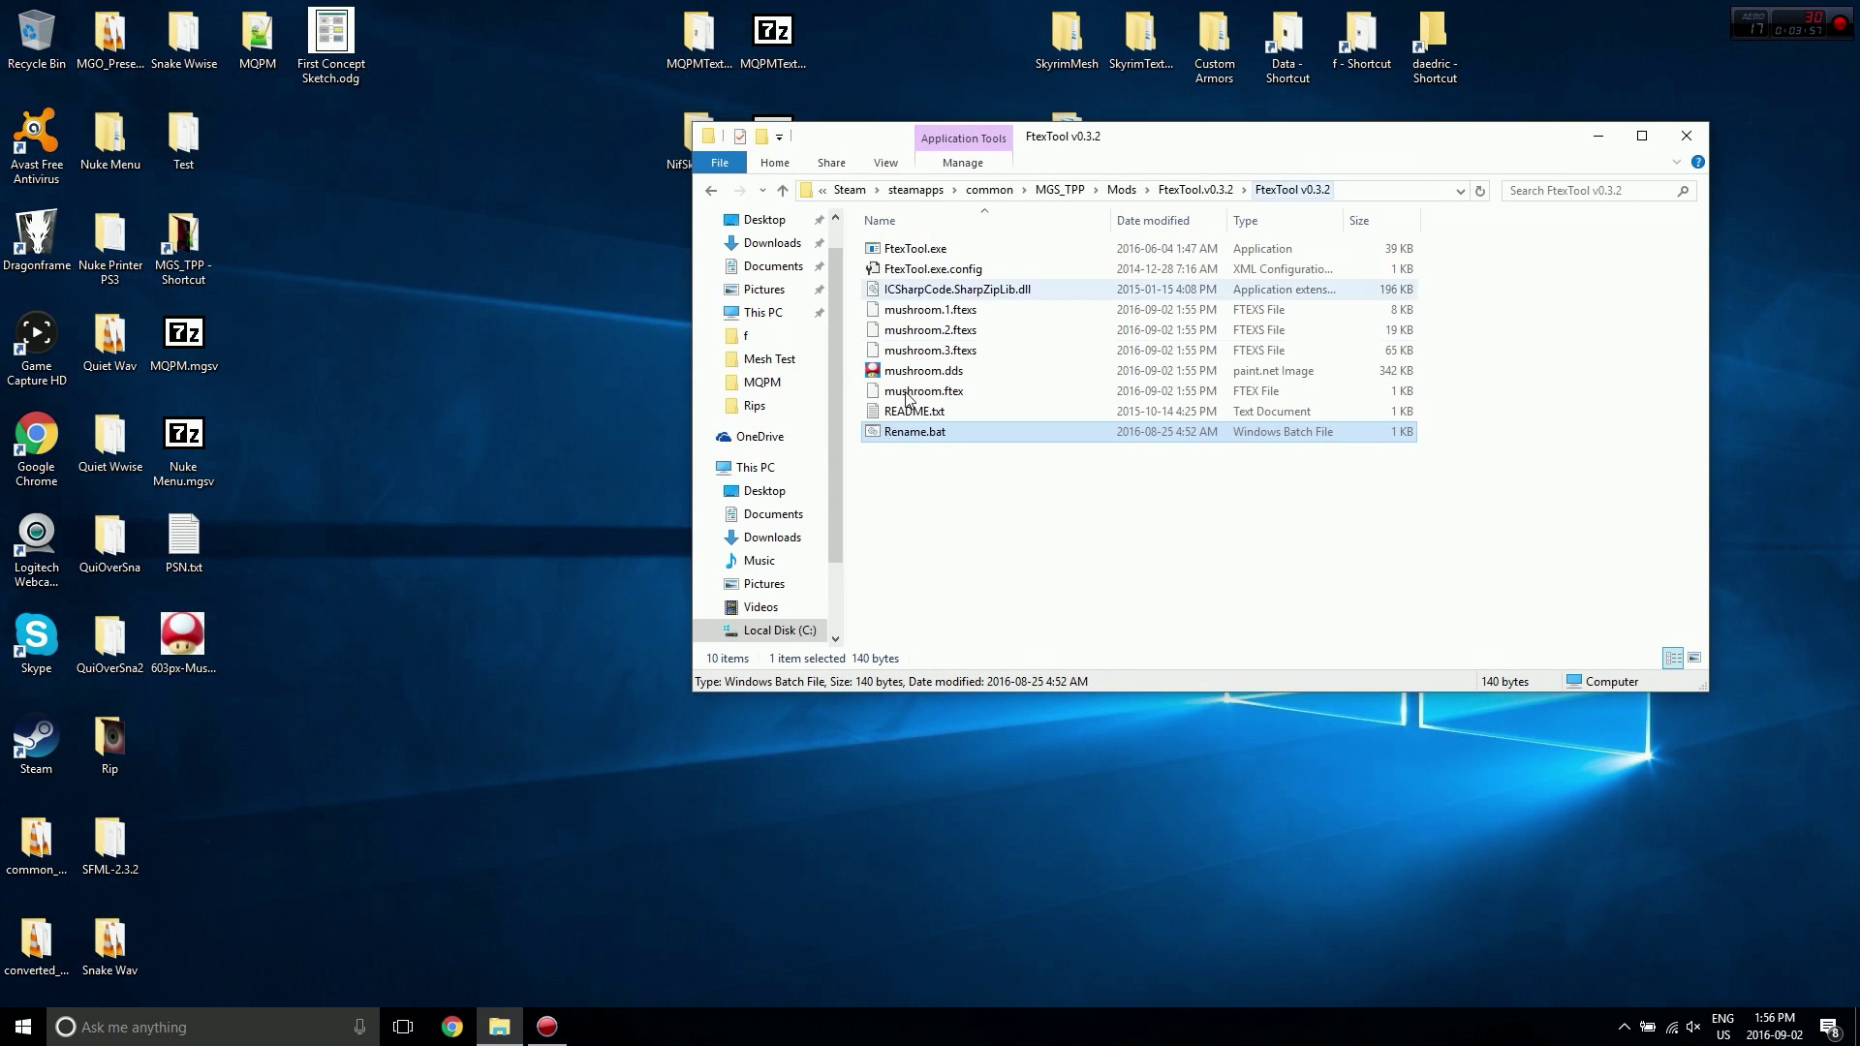
{"action": "left_click", "coordinate": [964, 551]}
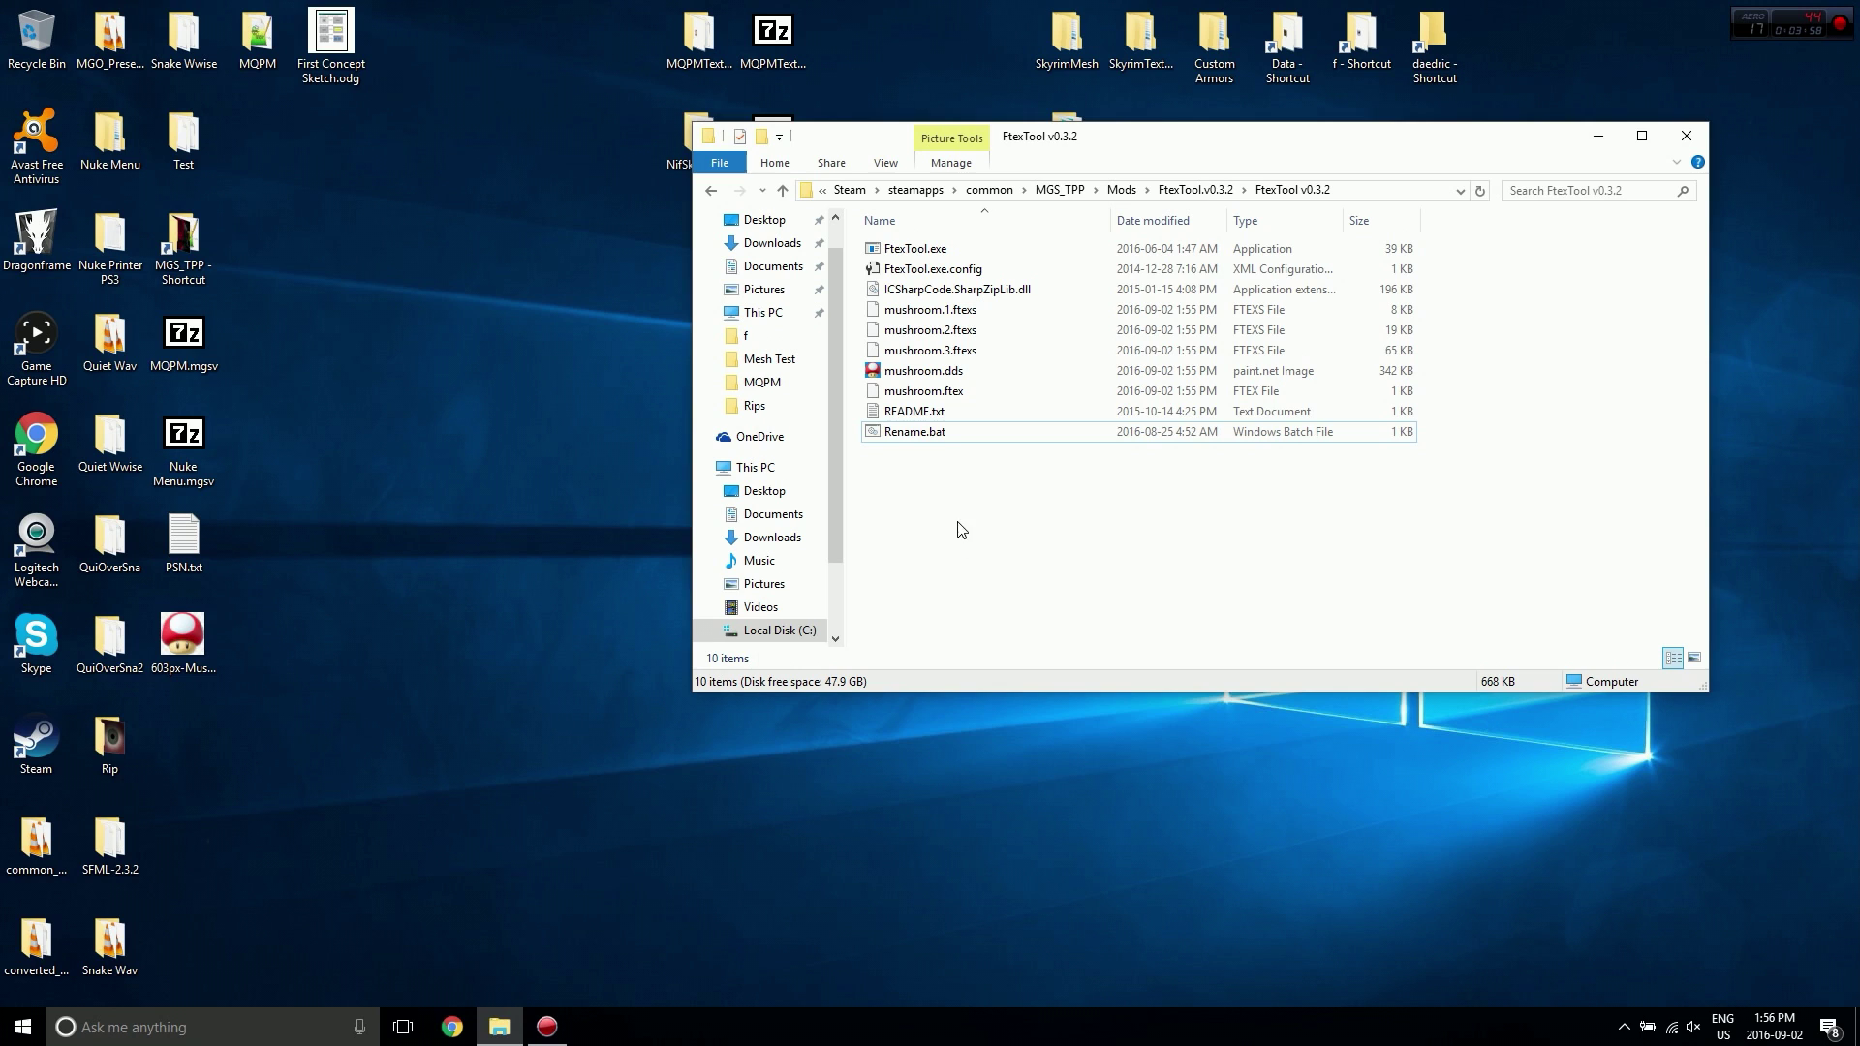
Run Rename.bat to rename the textures to 1f169d673ad4d.ftex and 1f169d673ad4d.1–3.ftexs.
{"action": "left_click", "coordinate": [945, 447]}
{"action": "double_click", "coordinate": [944, 447]}
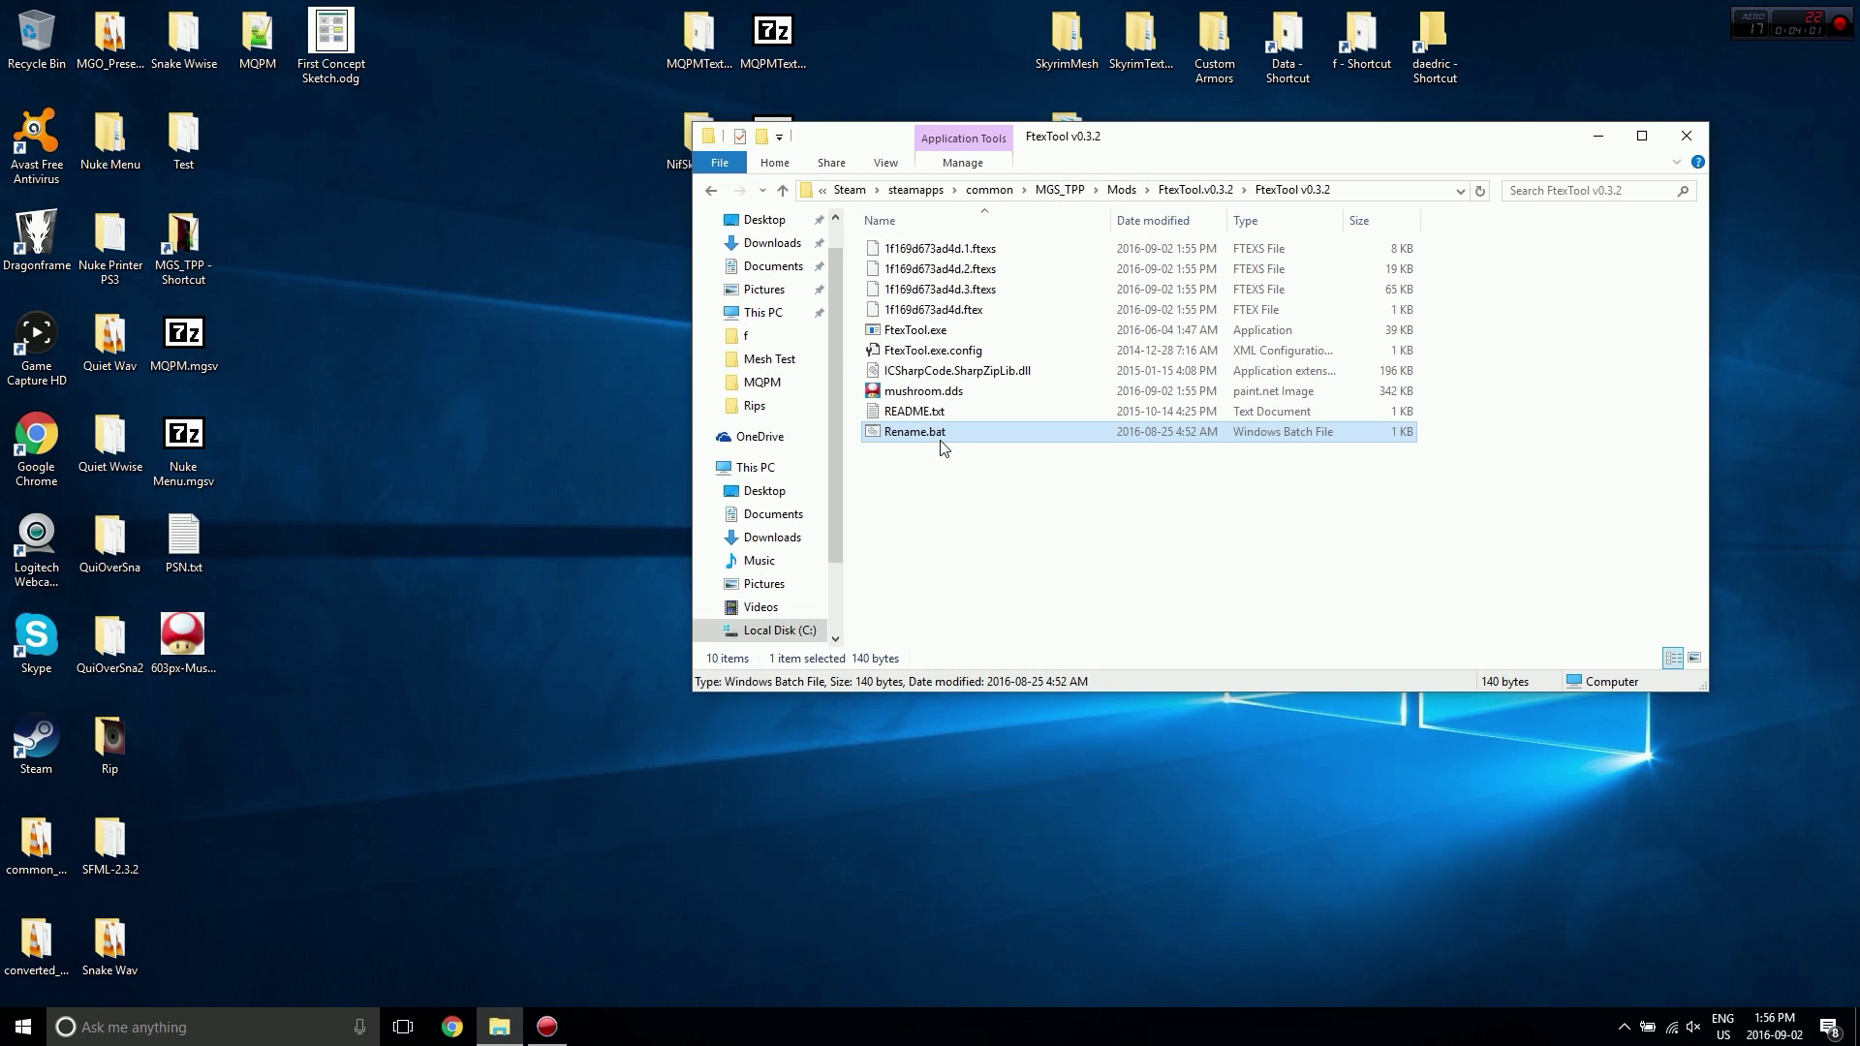
{"action": "left_click", "coordinate": [937, 493]}
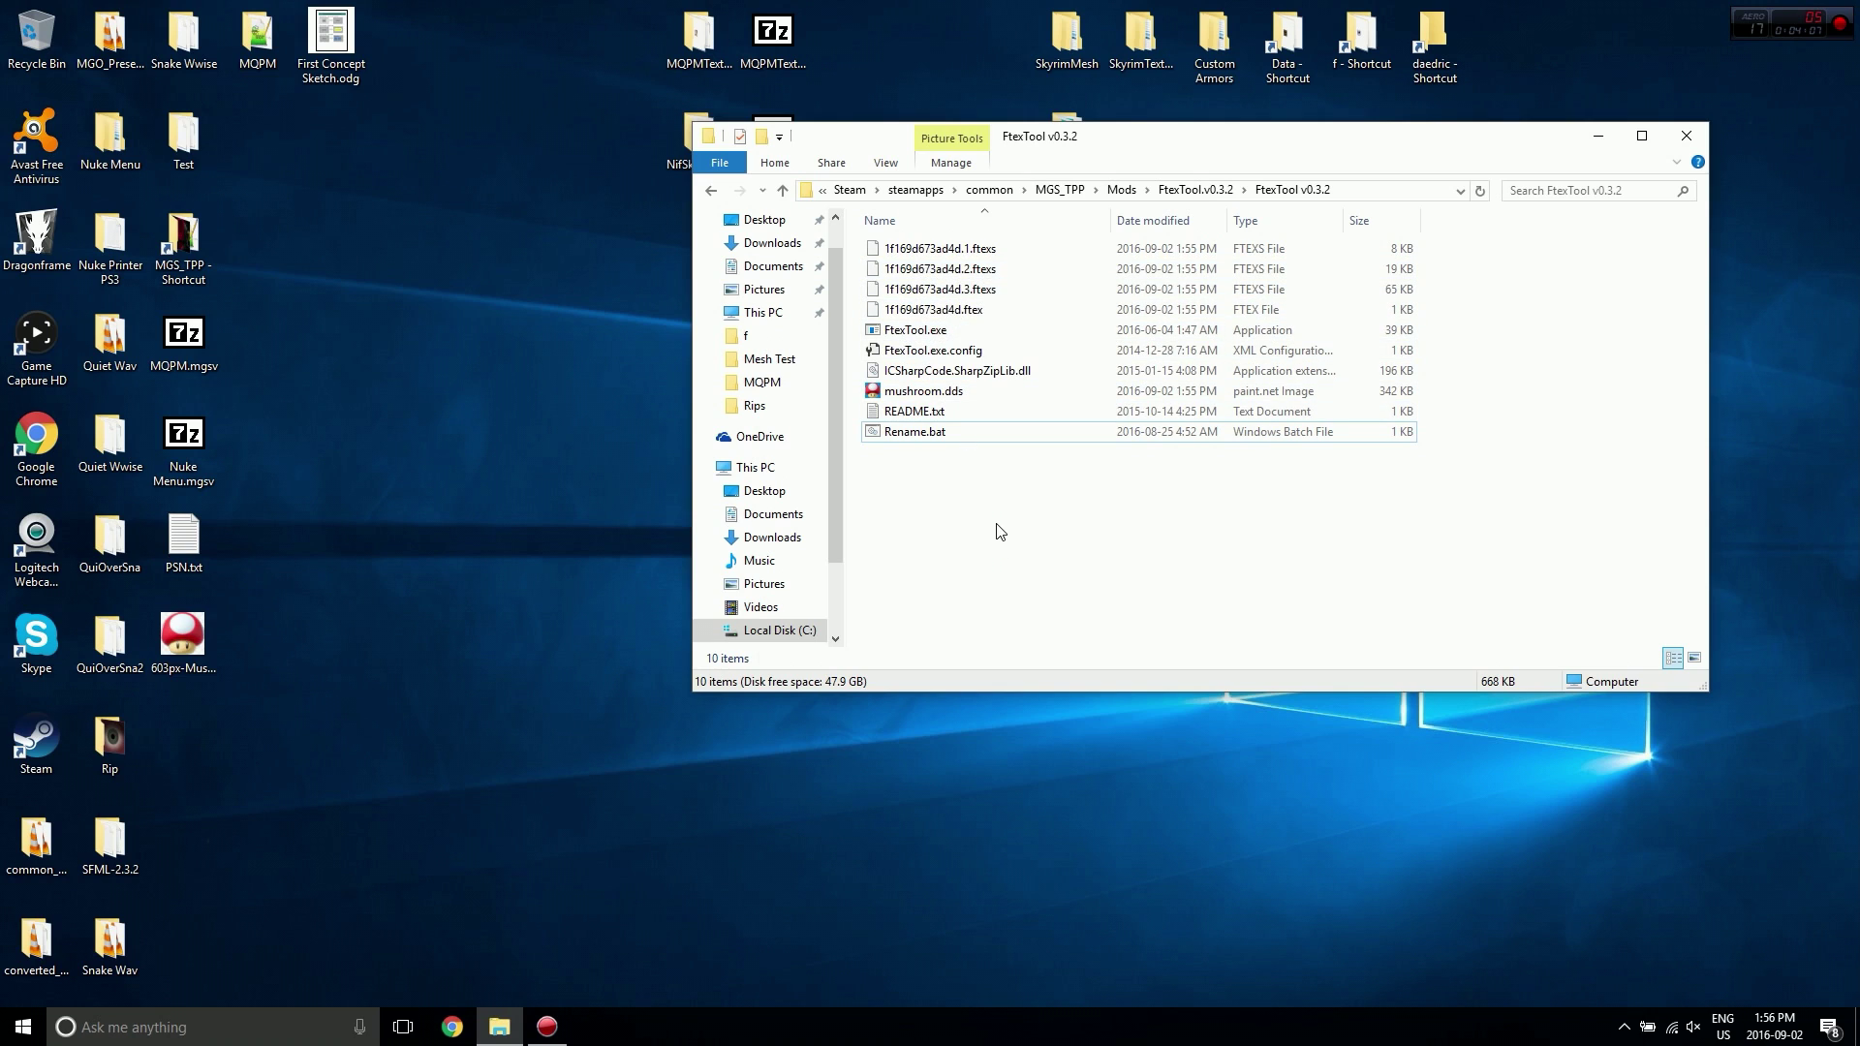
Minimize the FtexTool window and browse to MQPMTextureTool > assets > image.
{"action": "left_click", "coordinate": [1598, 136]}
{"action": "double_click", "coordinate": [698, 37]}
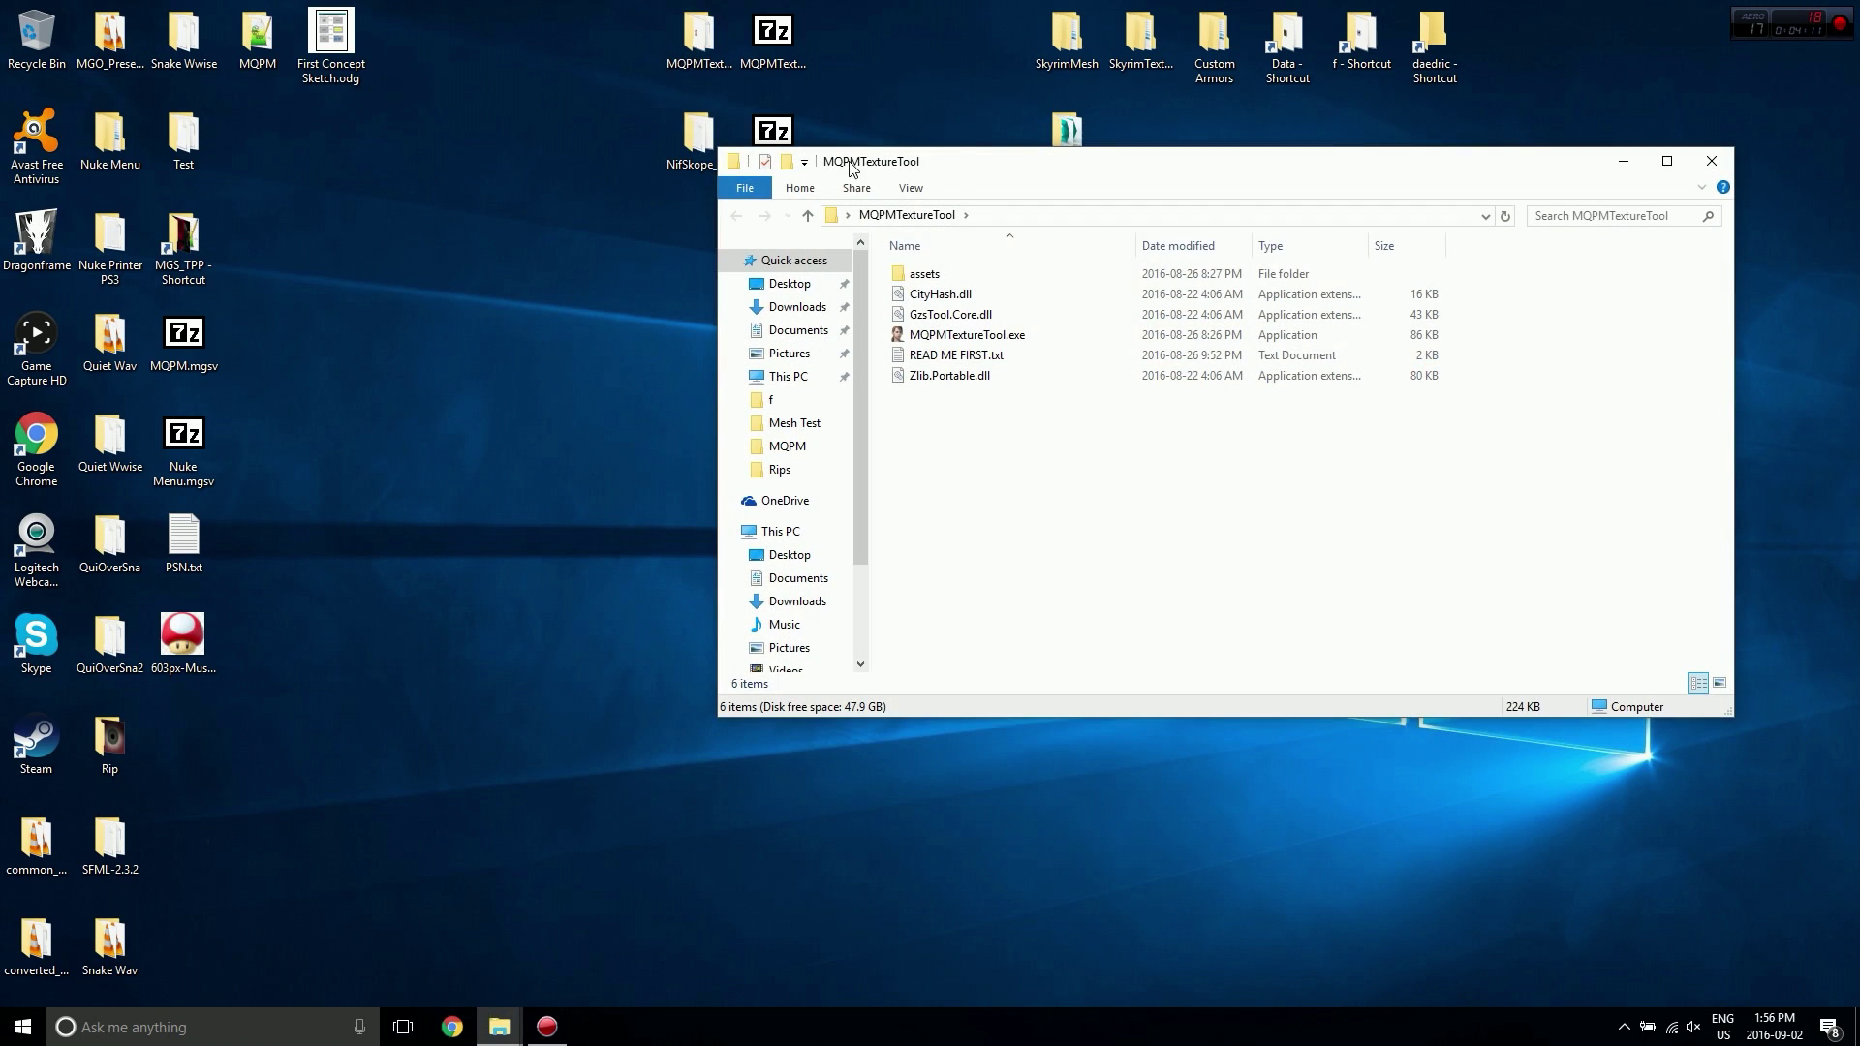
{"action": "double_click", "coordinate": [964, 278]}
{"action": "double_click", "coordinate": [955, 281]}
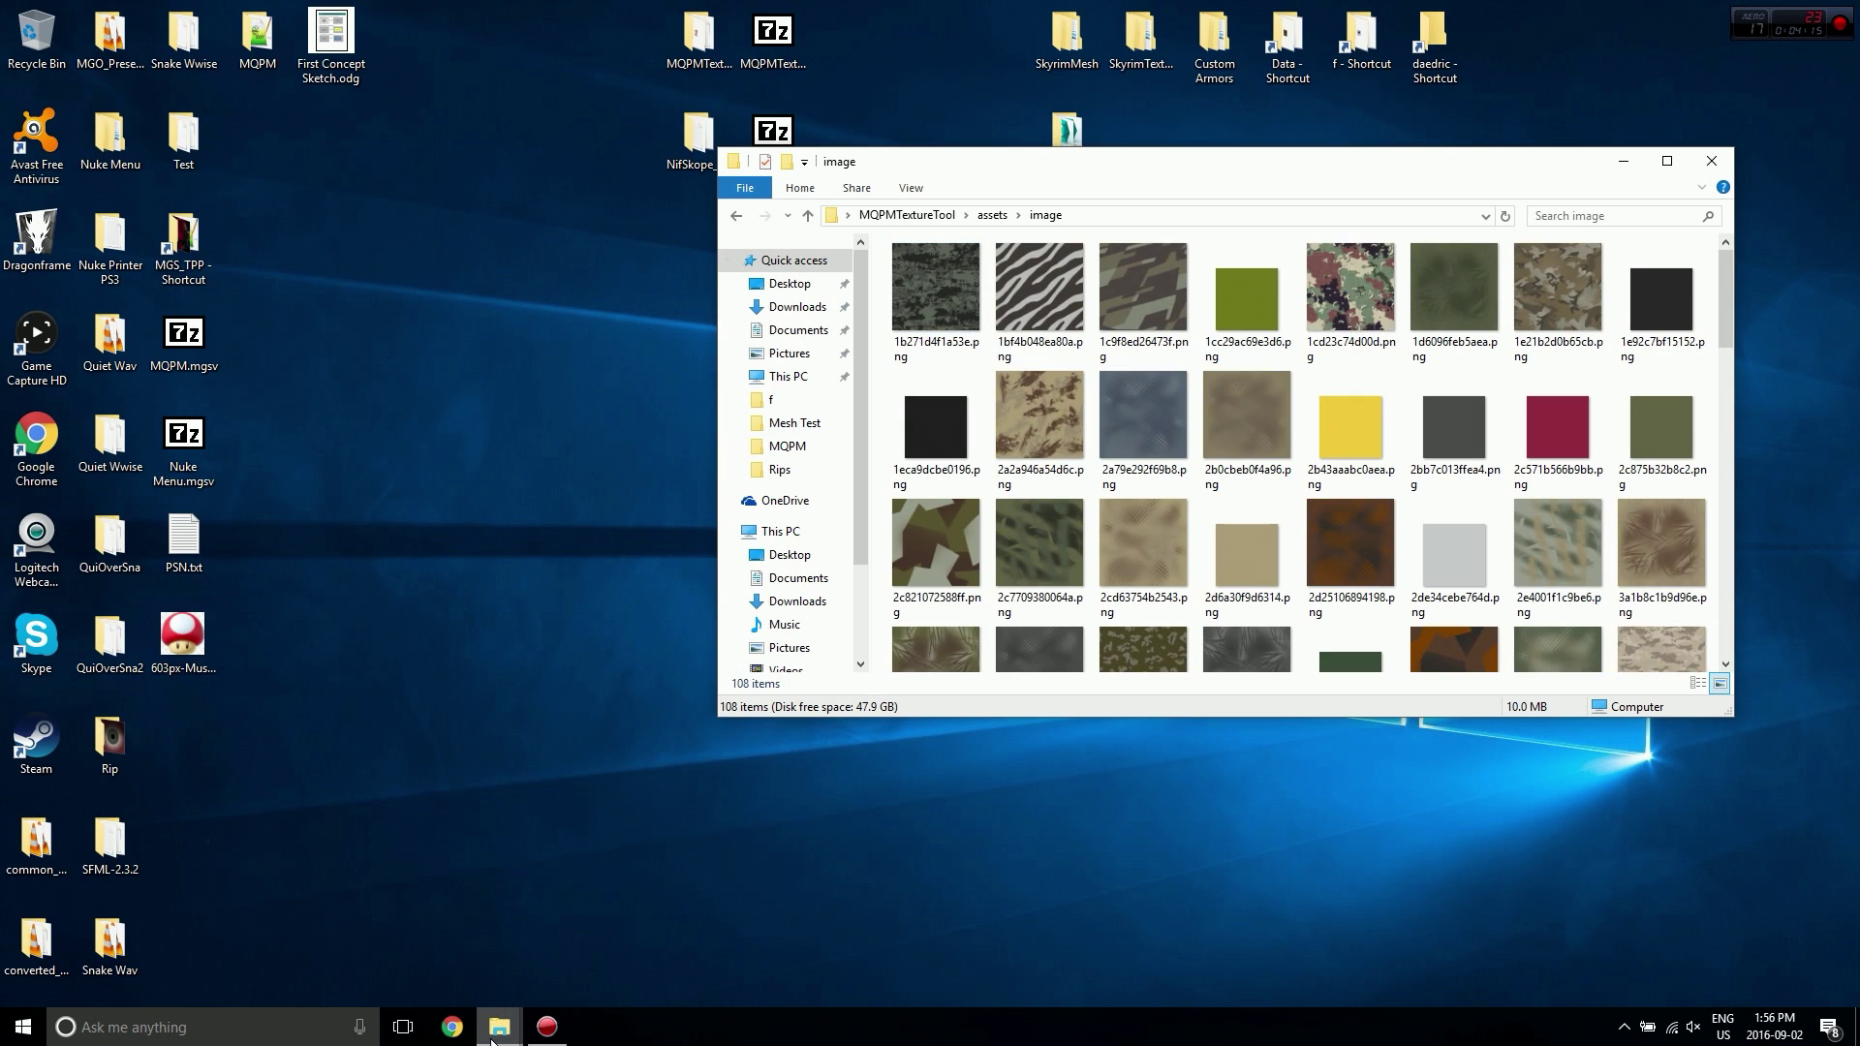
Open mushroom.dds from the FtexTool folder in paint.net.
{"action": "mouse_move", "coordinate": [494, 1031]}
{"action": "left_click", "coordinate": [358, 915]}
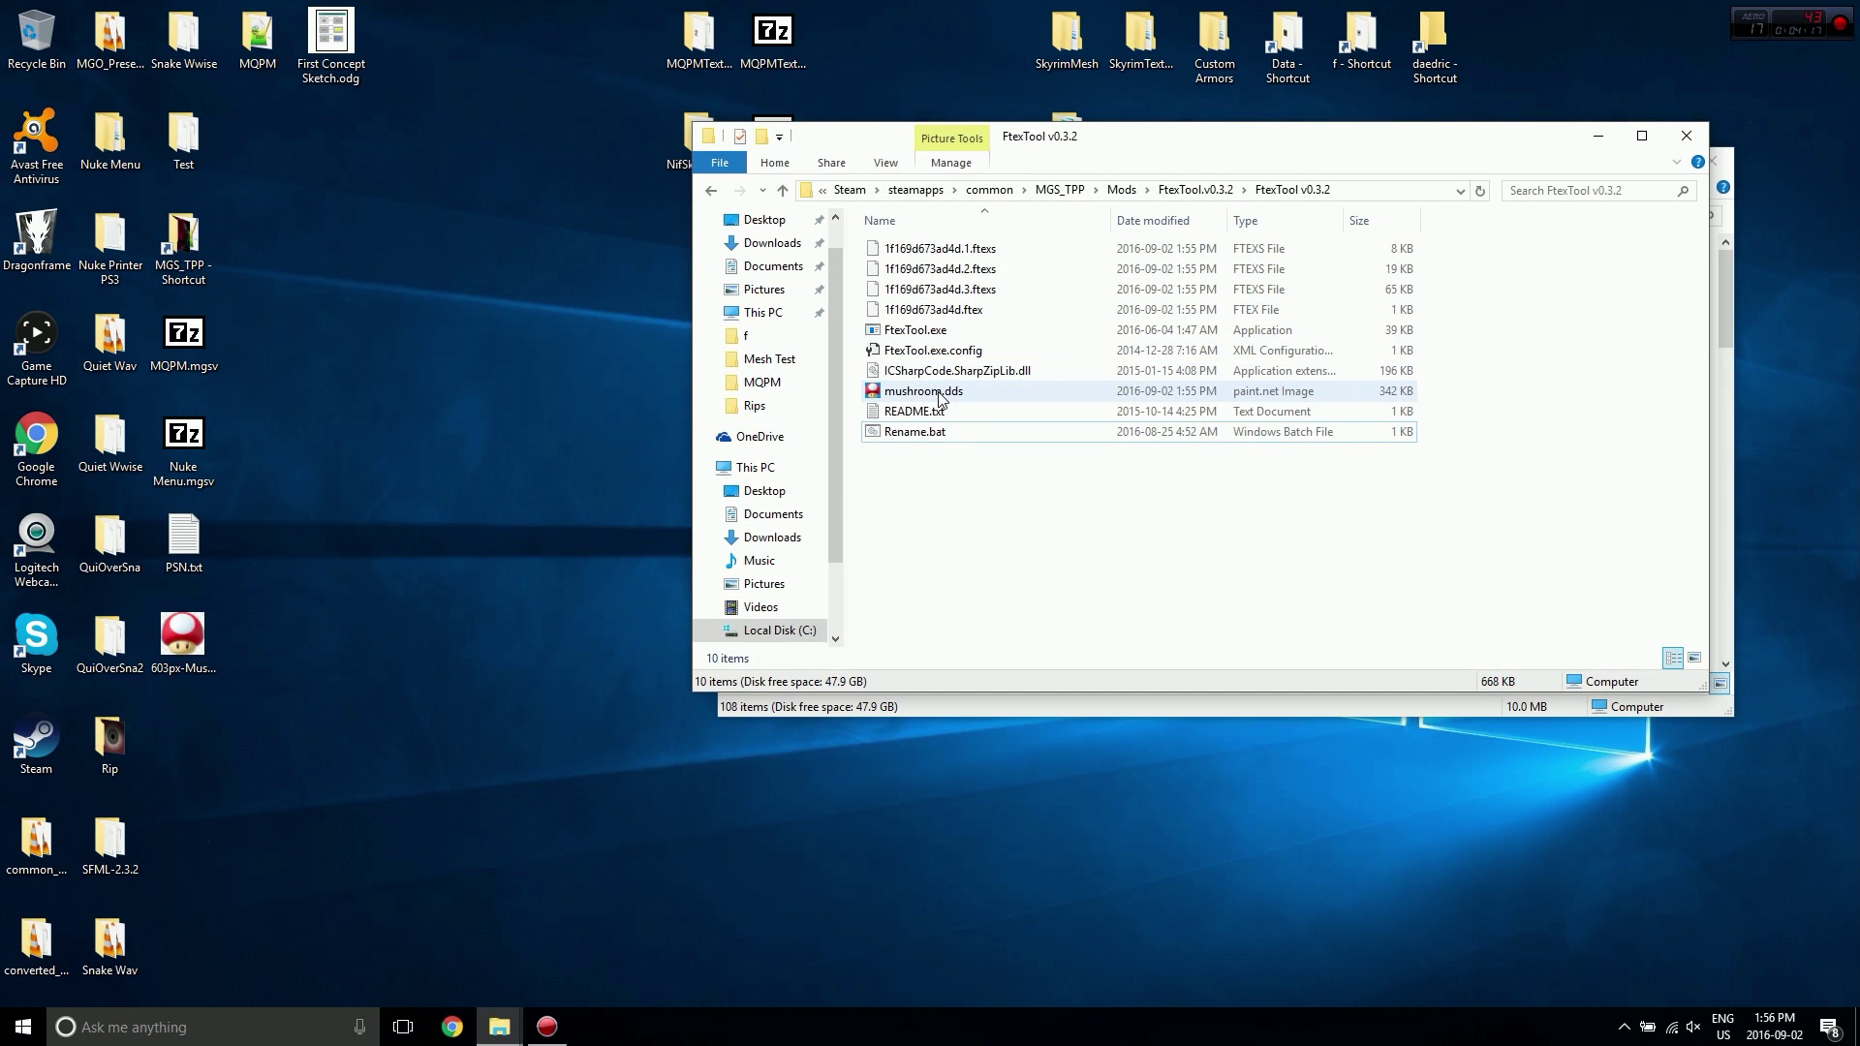
{"action": "left_click", "coordinate": [178, 643]}
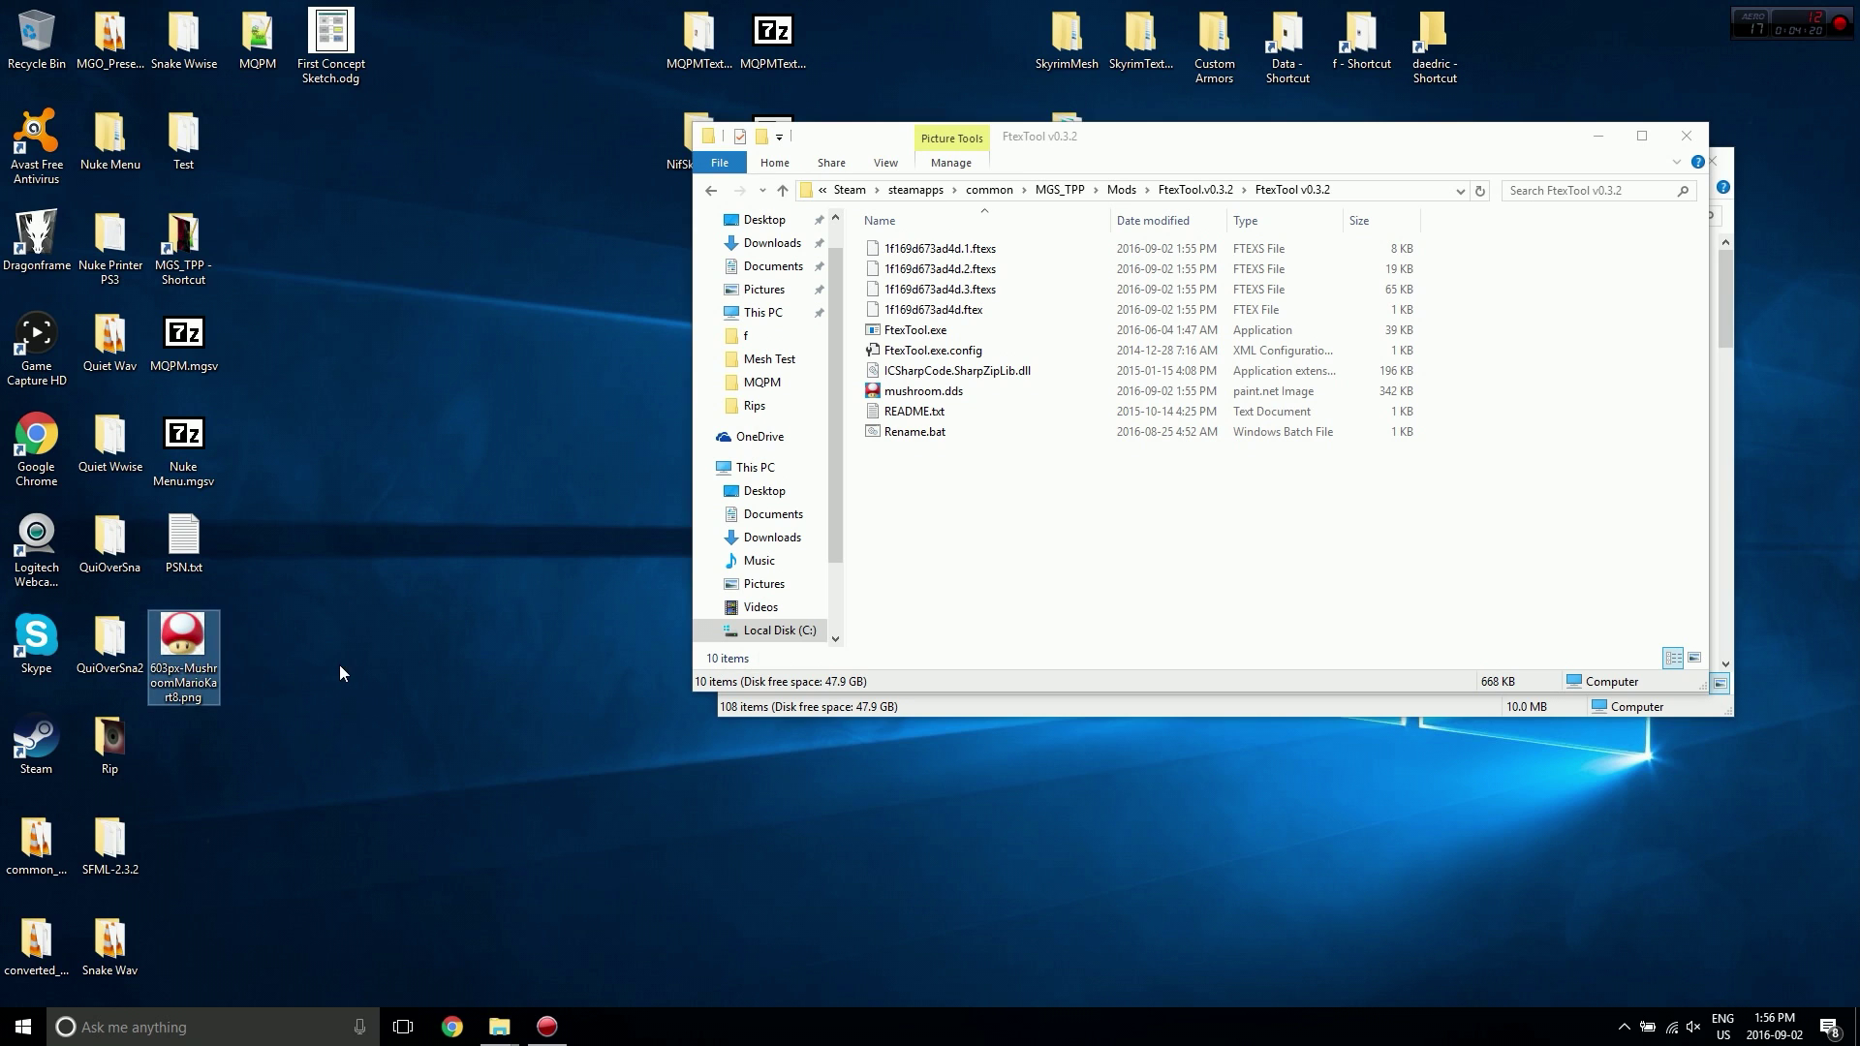
{"action": "double_click", "coordinate": [977, 392]}
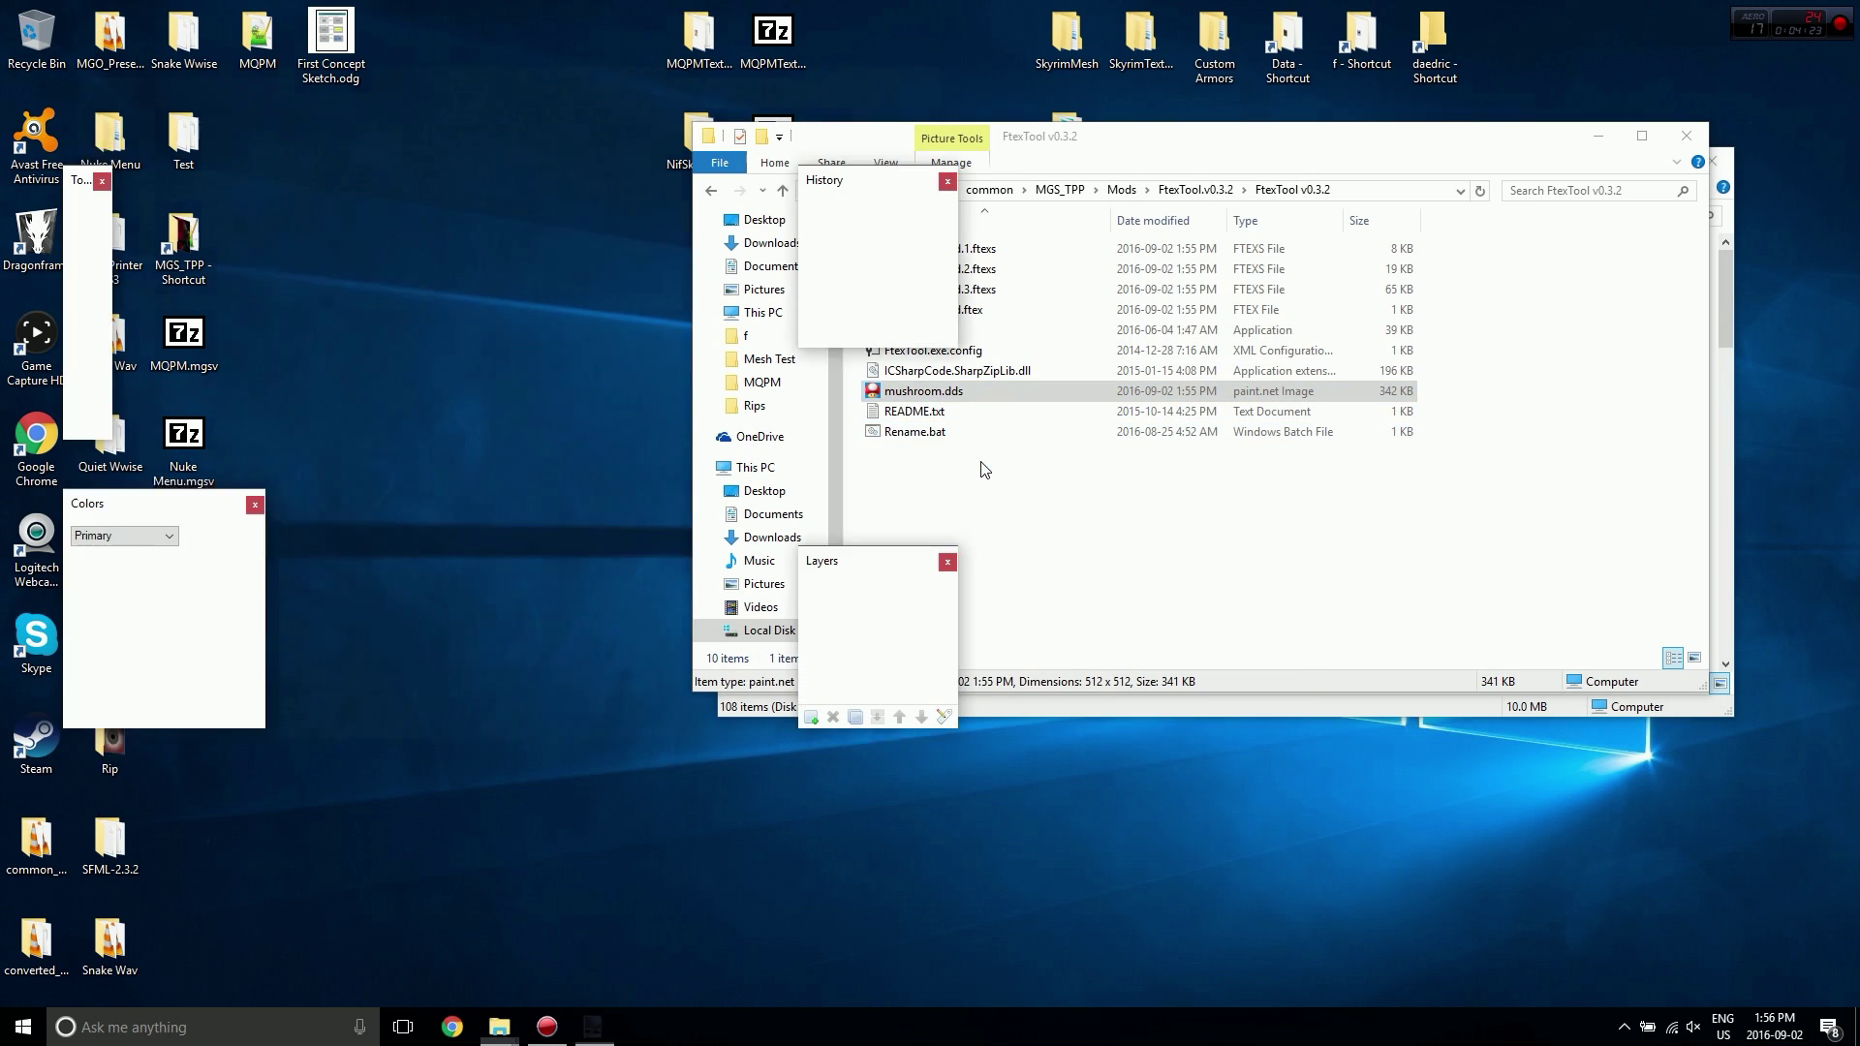
Save mushroom.dds as a PNG file named mushroom.png with default settings, then quit paint.net.
{"action": "left_click", "coordinate": [91, 96]}
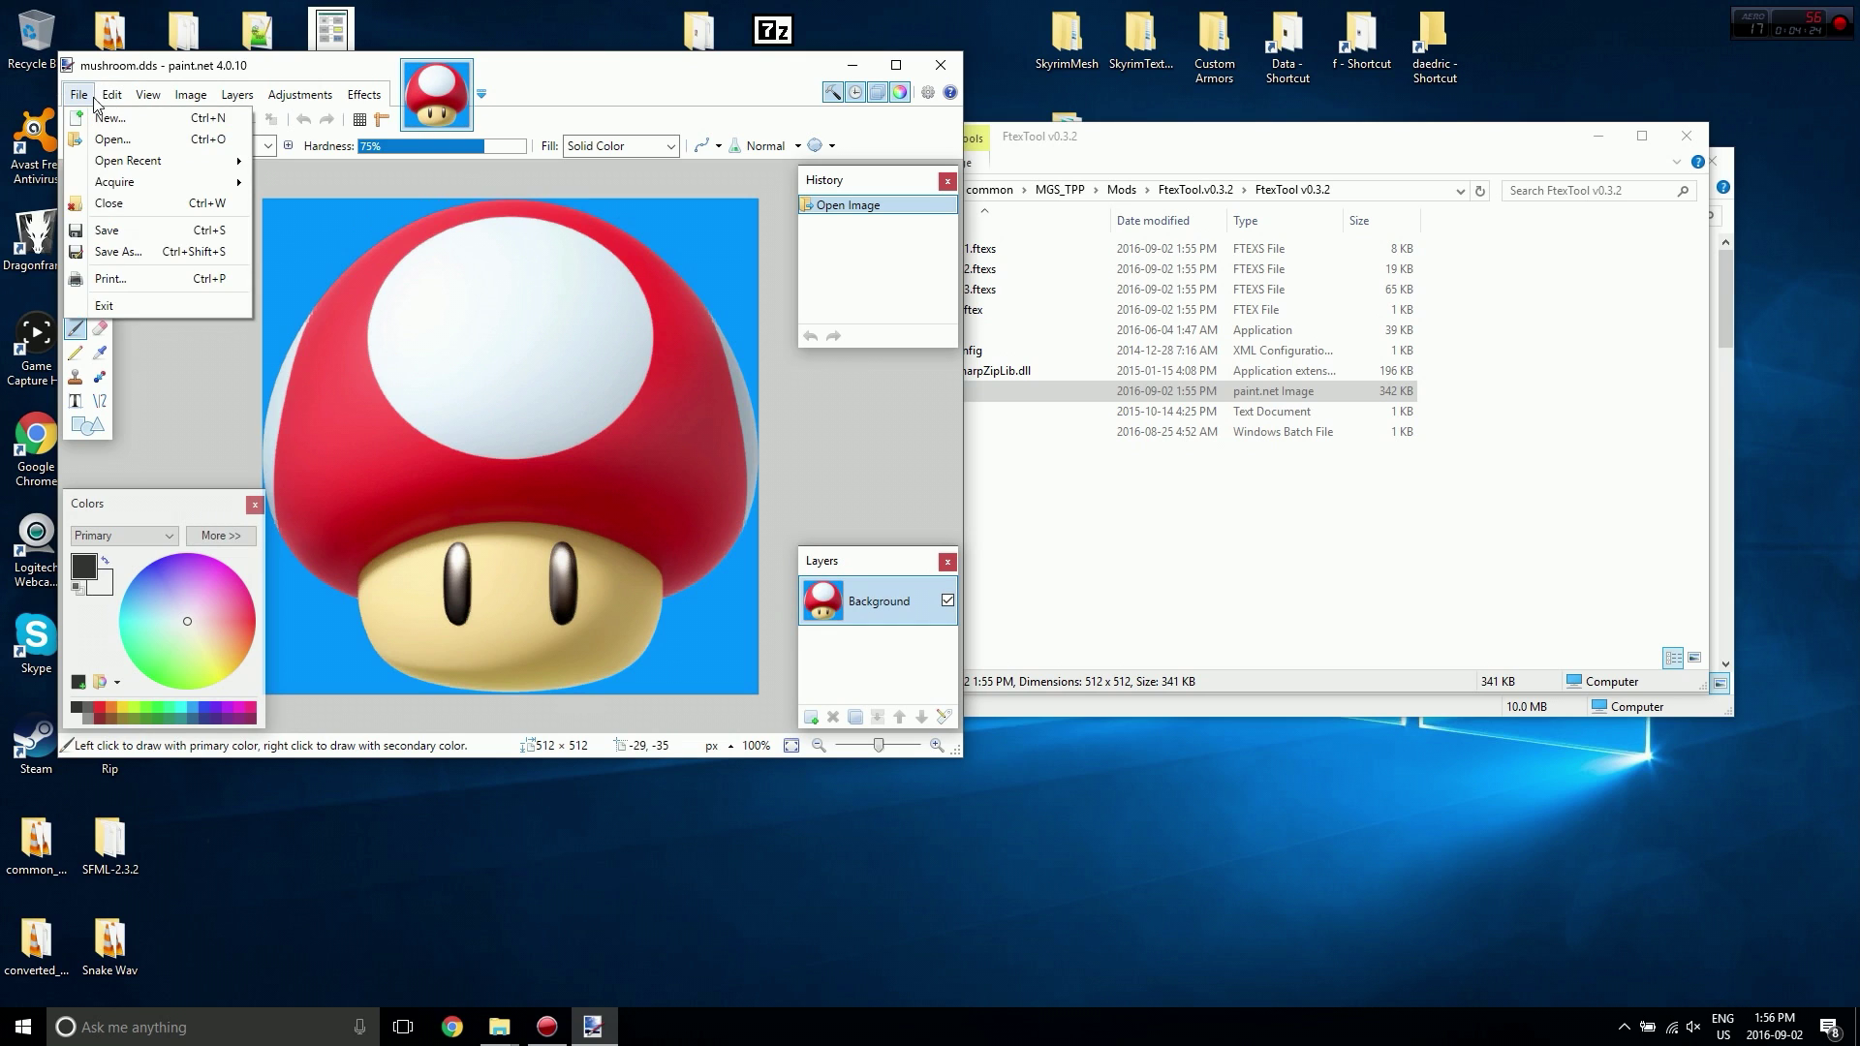
{"action": "left_click", "coordinate": [117, 251]}
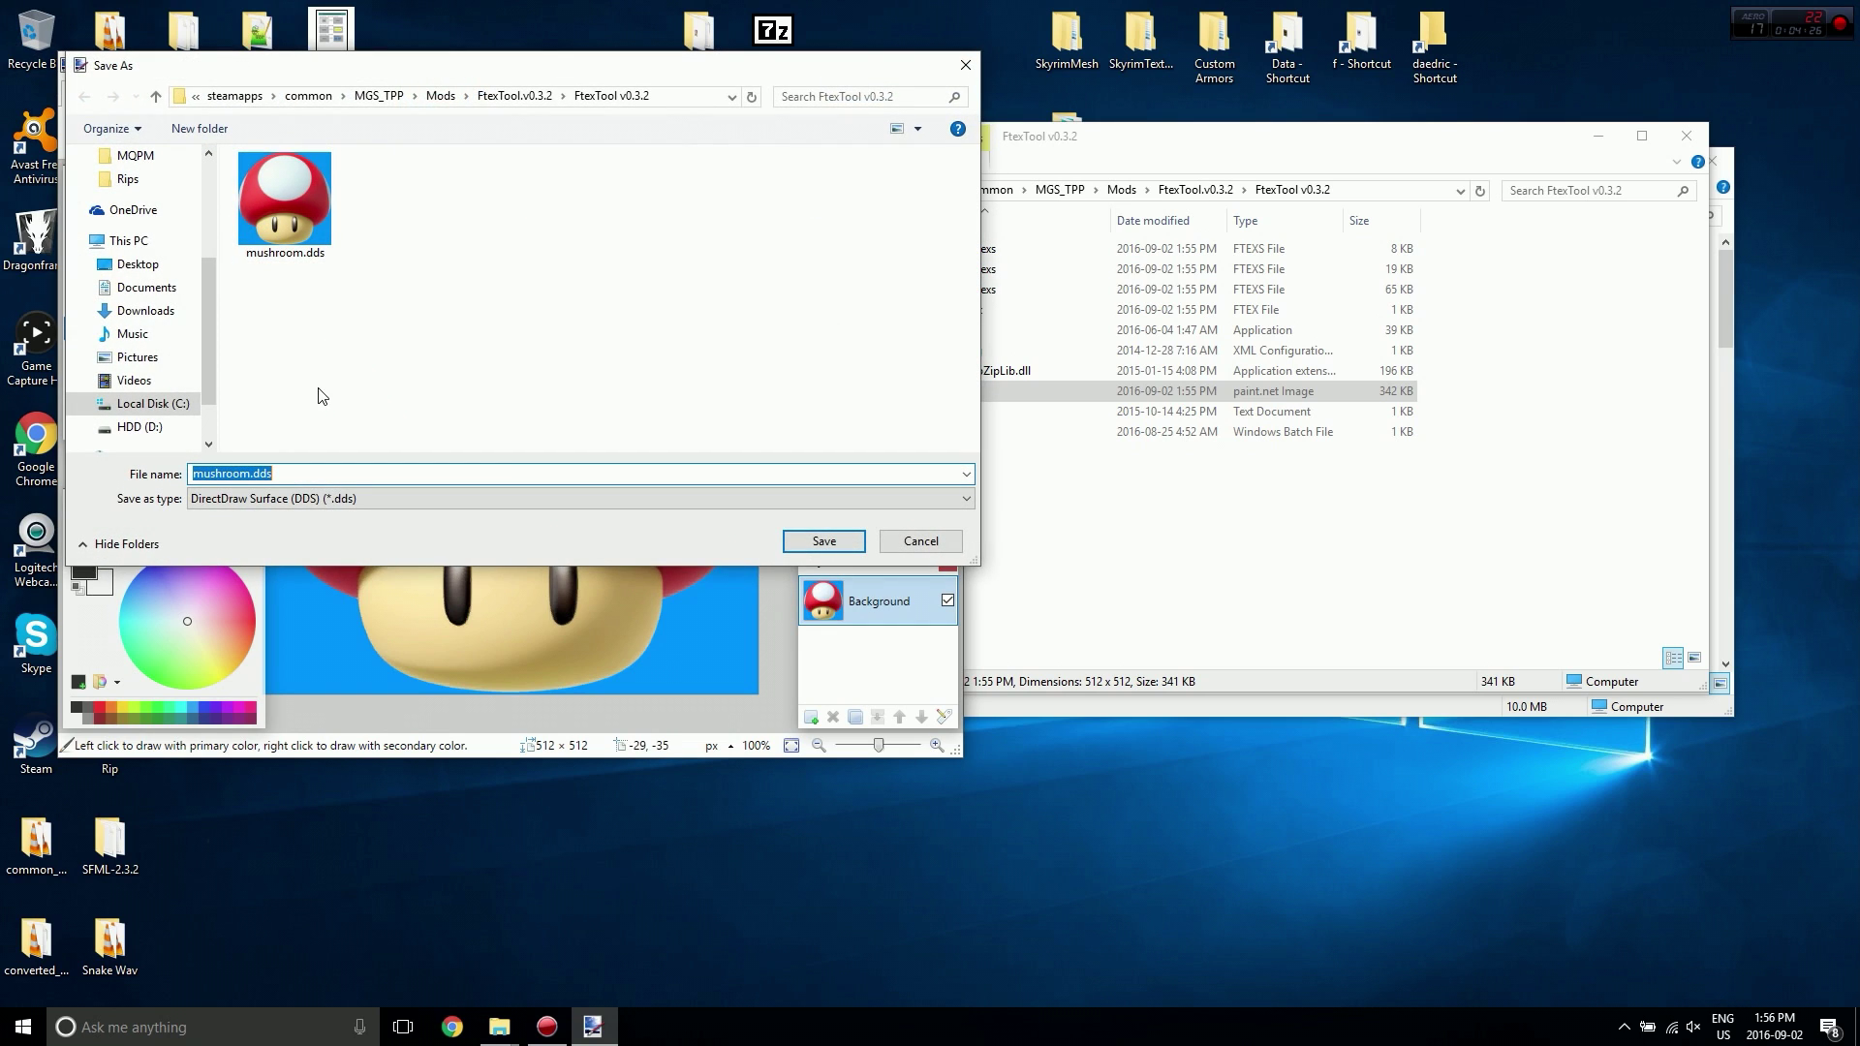
{"action": "left_click", "coordinate": [298, 498]}
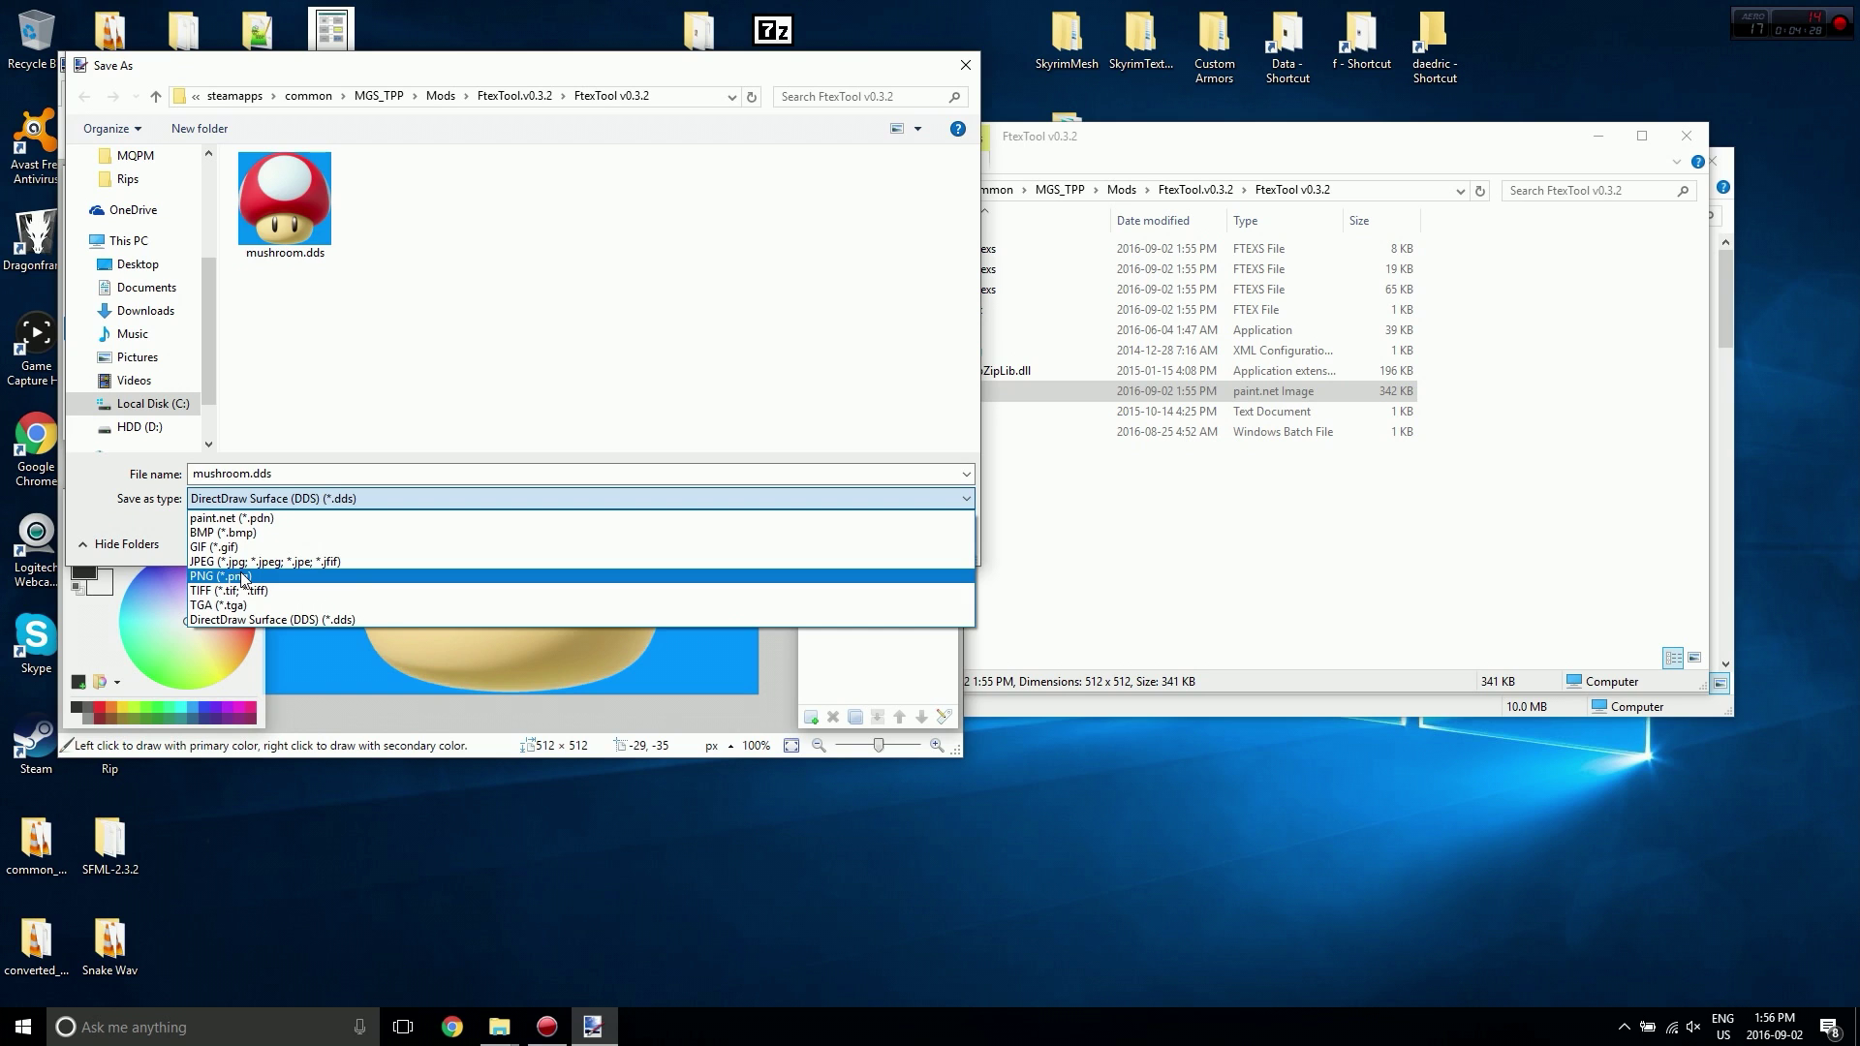
{"action": "left_click", "coordinate": [309, 570]}
{"action": "left_click", "coordinate": [812, 541]}
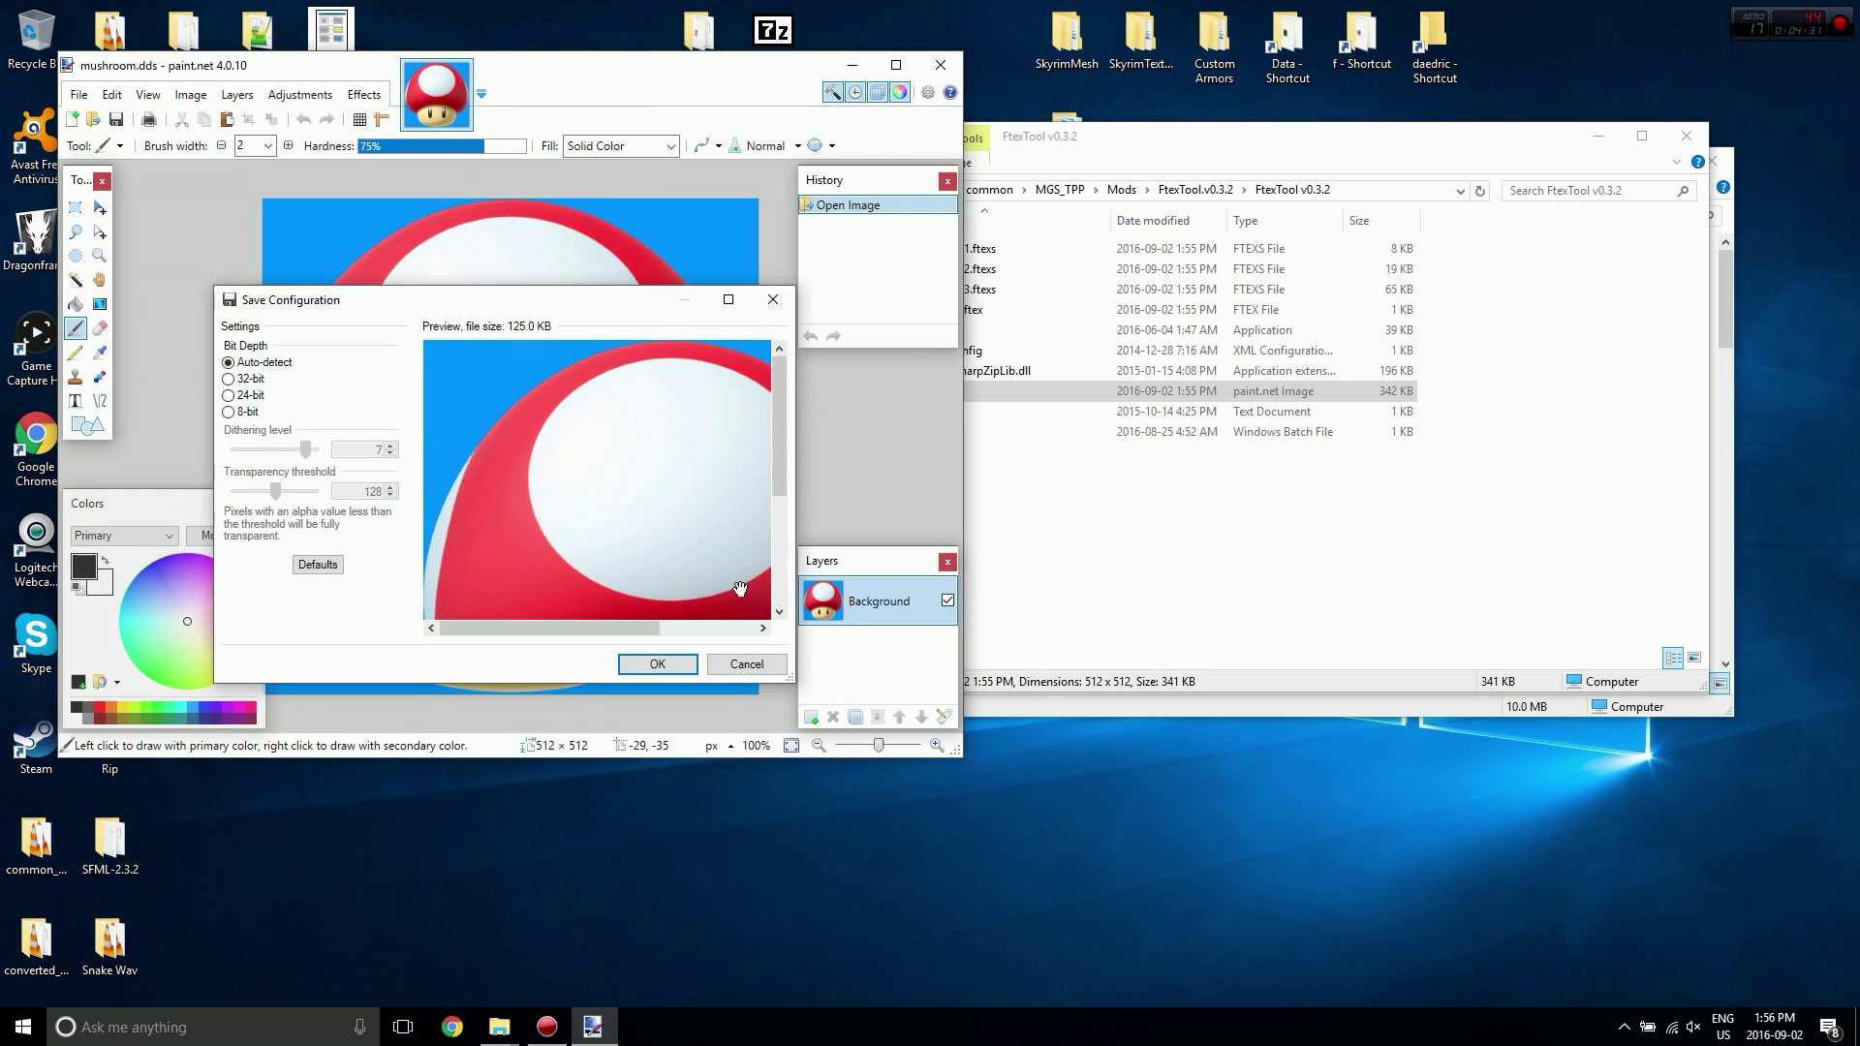
{"action": "left_click", "coordinate": [657, 663]}
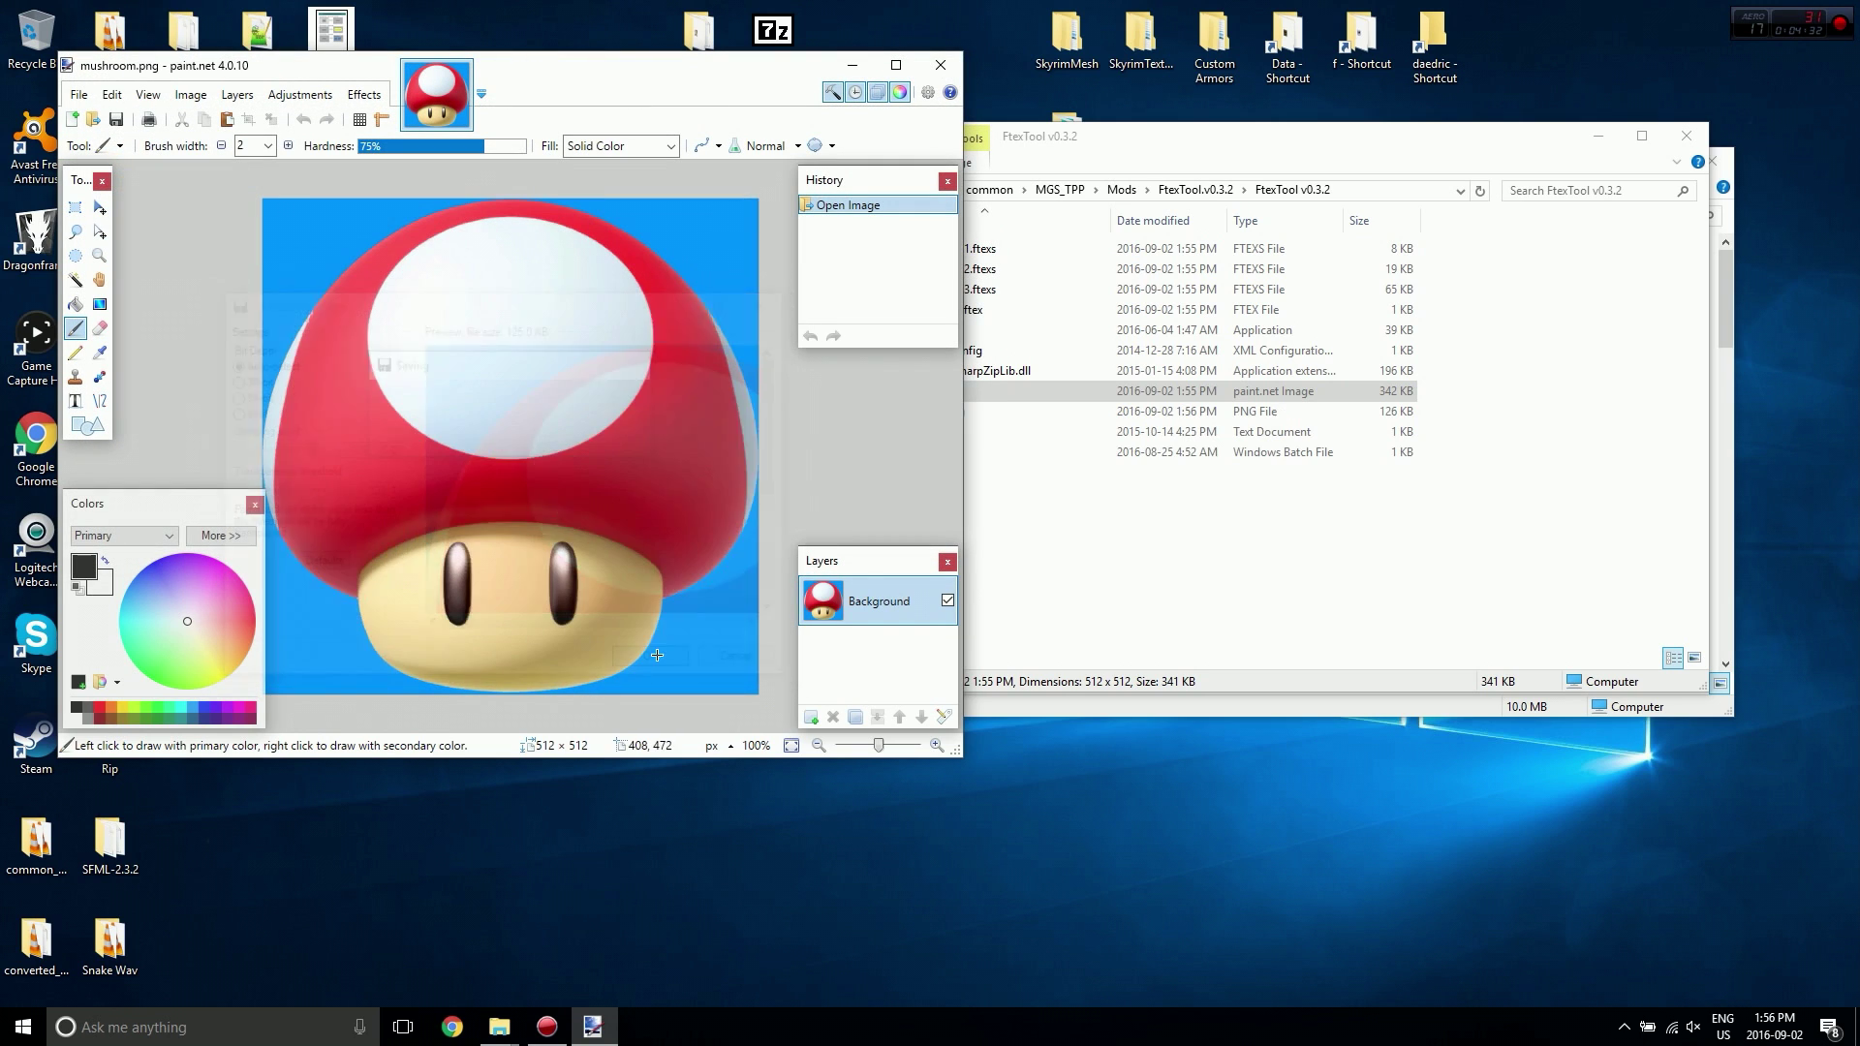
{"action": "left_click", "coordinate": [943, 70]}
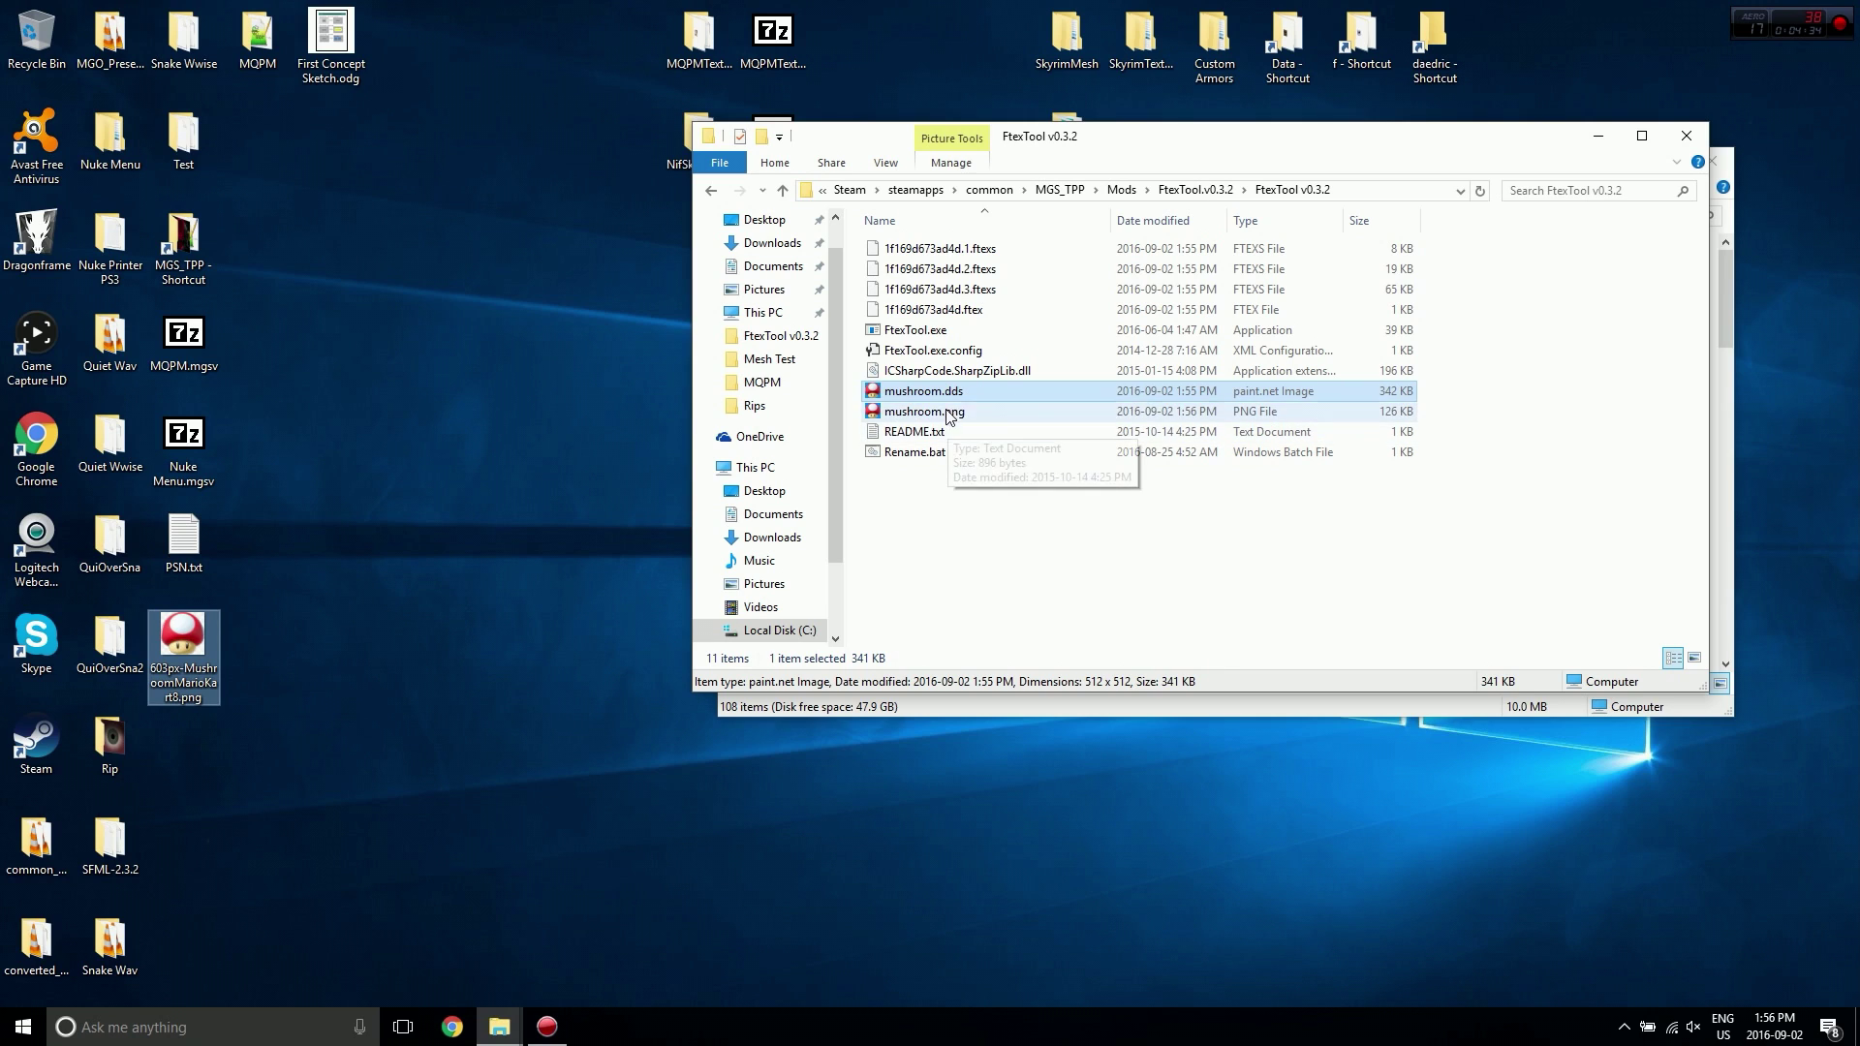
Copy mushroom.png from the FtexTool folder into MQPMTextureTool's assets\image folder.
{"action": "left_click", "coordinate": [947, 413]}
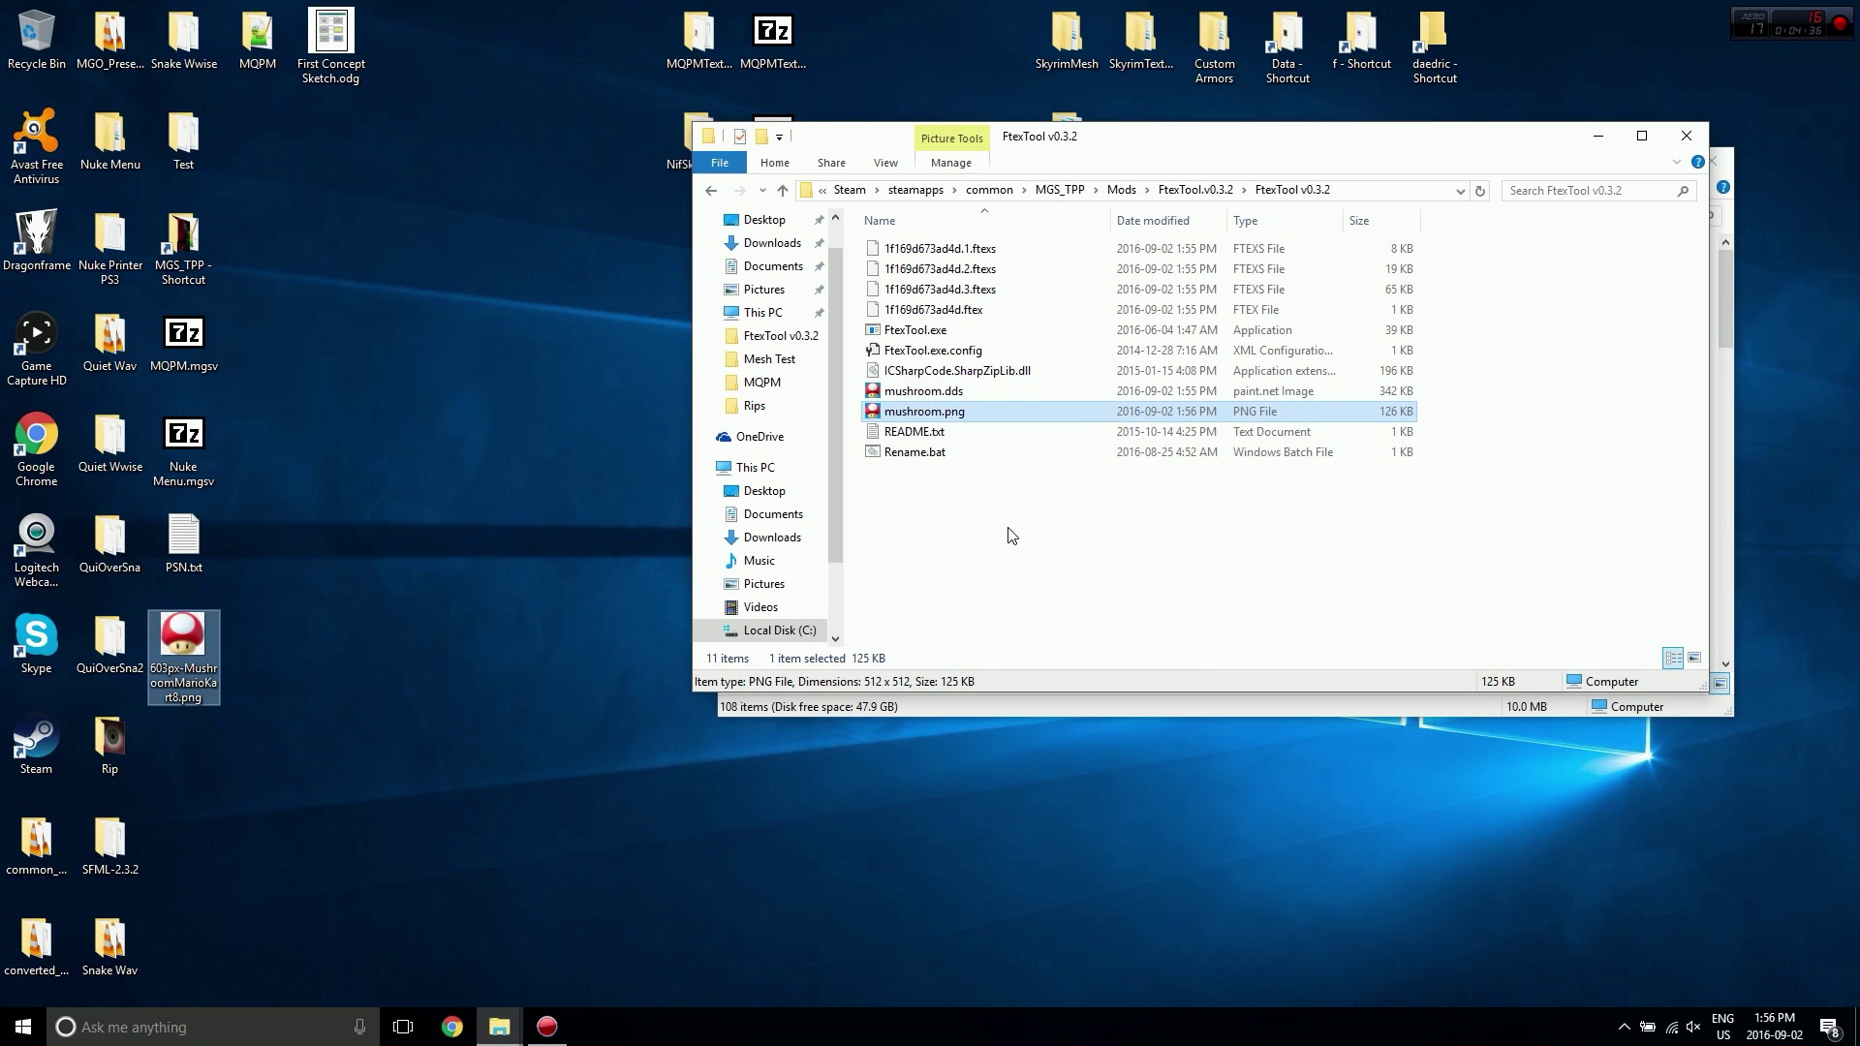
{"action": "left_click", "coordinate": [911, 712]}
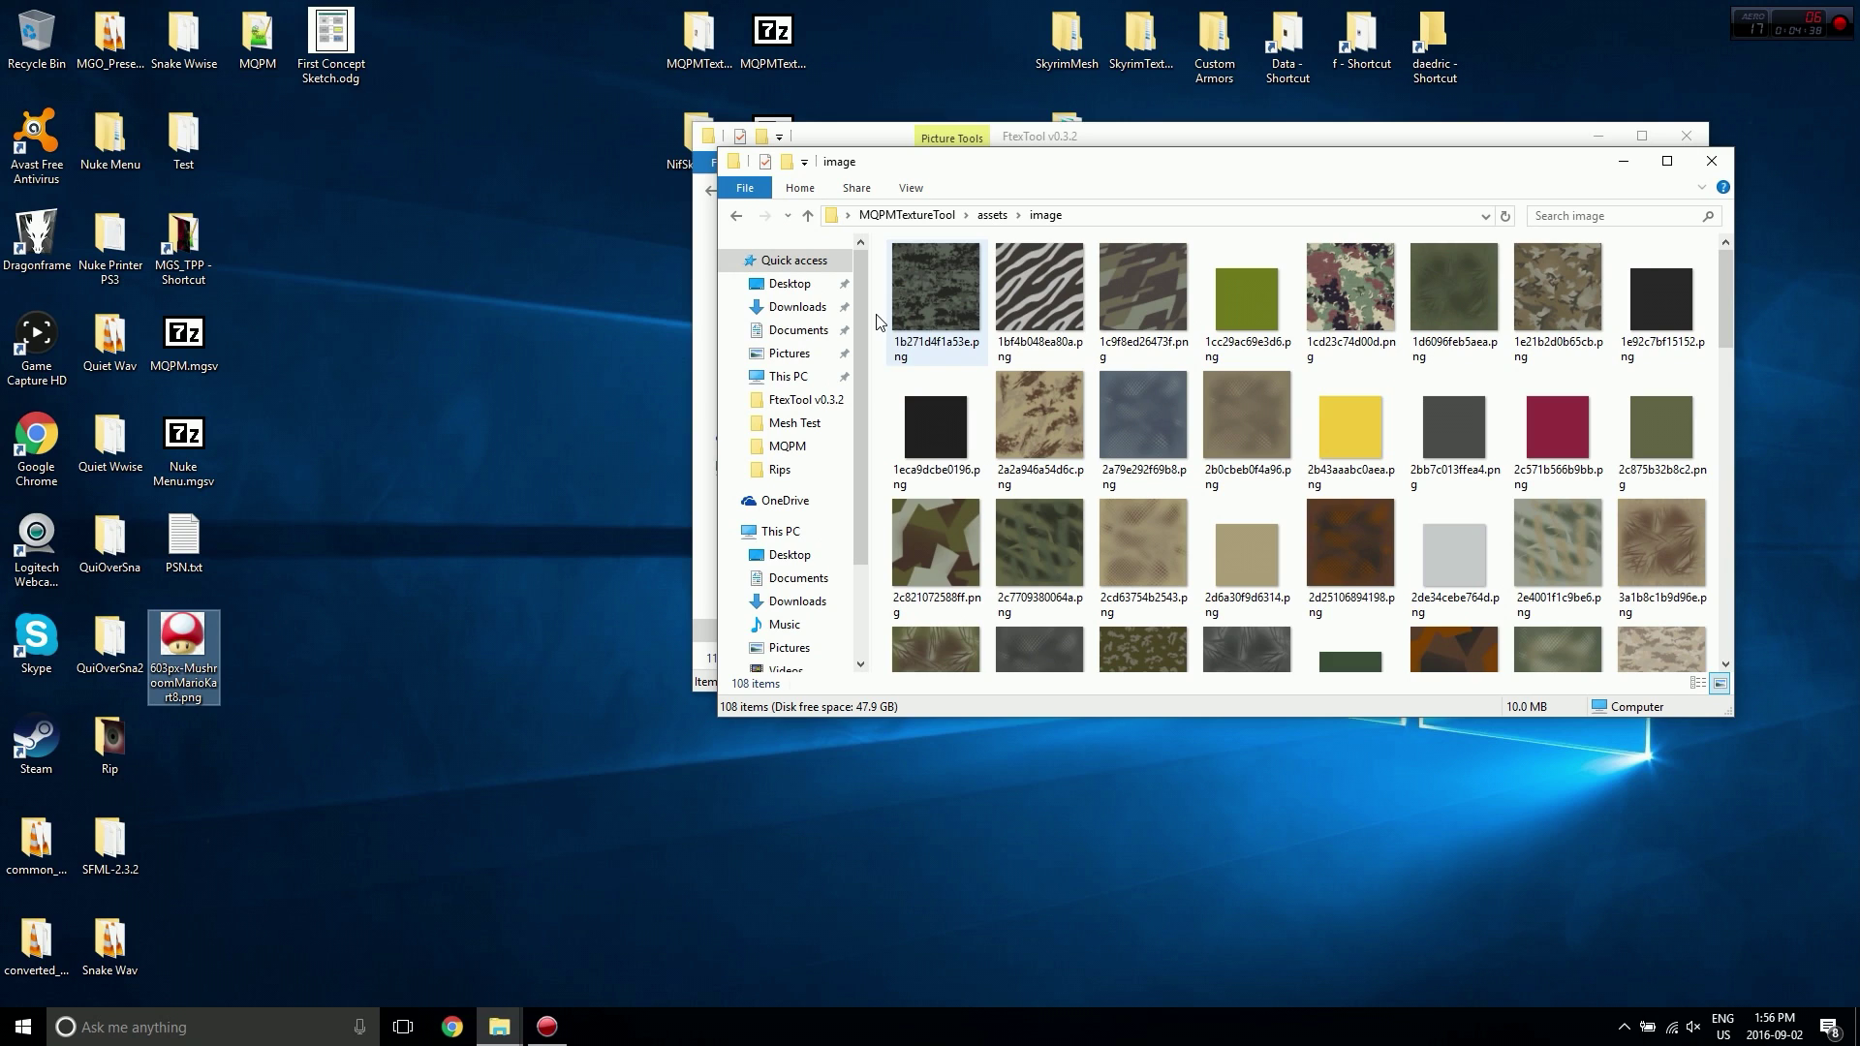
{"action": "key", "text": "ctrl+v"}
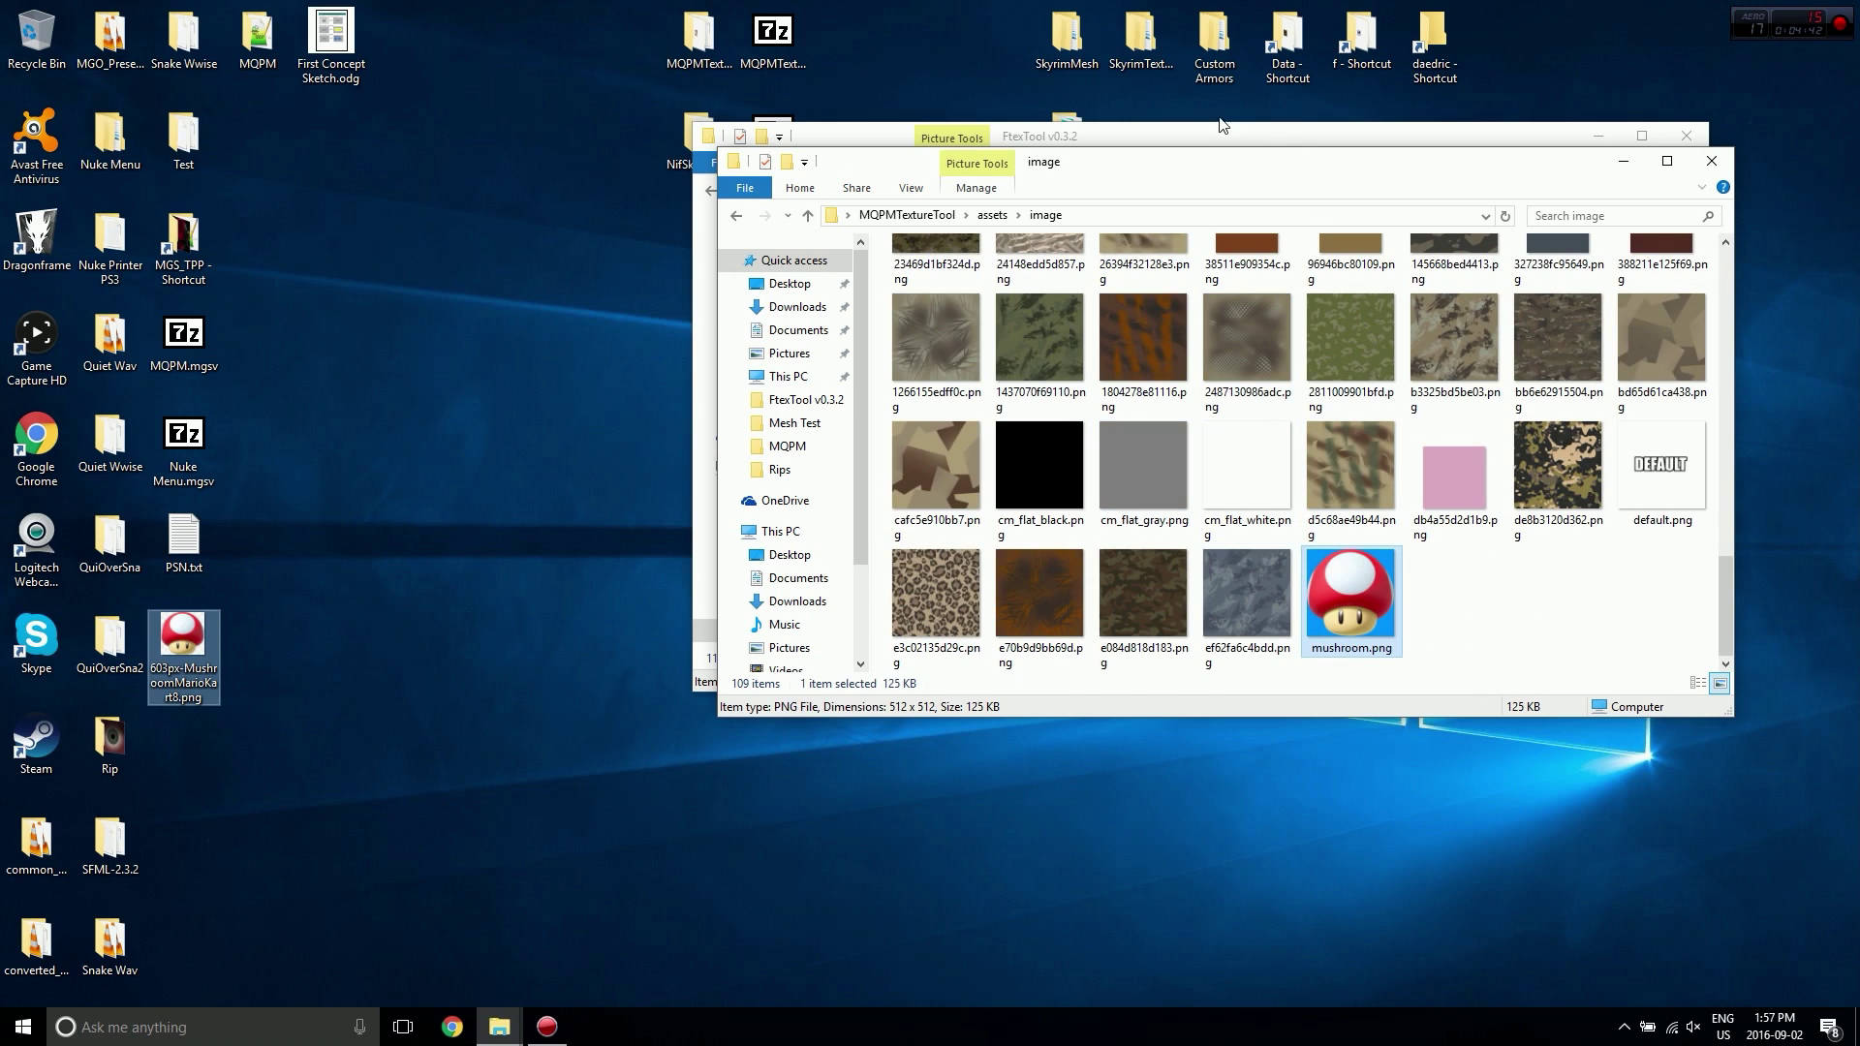
Create a new folder named mushroom inside assets\pftxs.
{"action": "left_click", "coordinate": [992, 215]}
{"action": "left_click", "coordinate": [928, 300]}
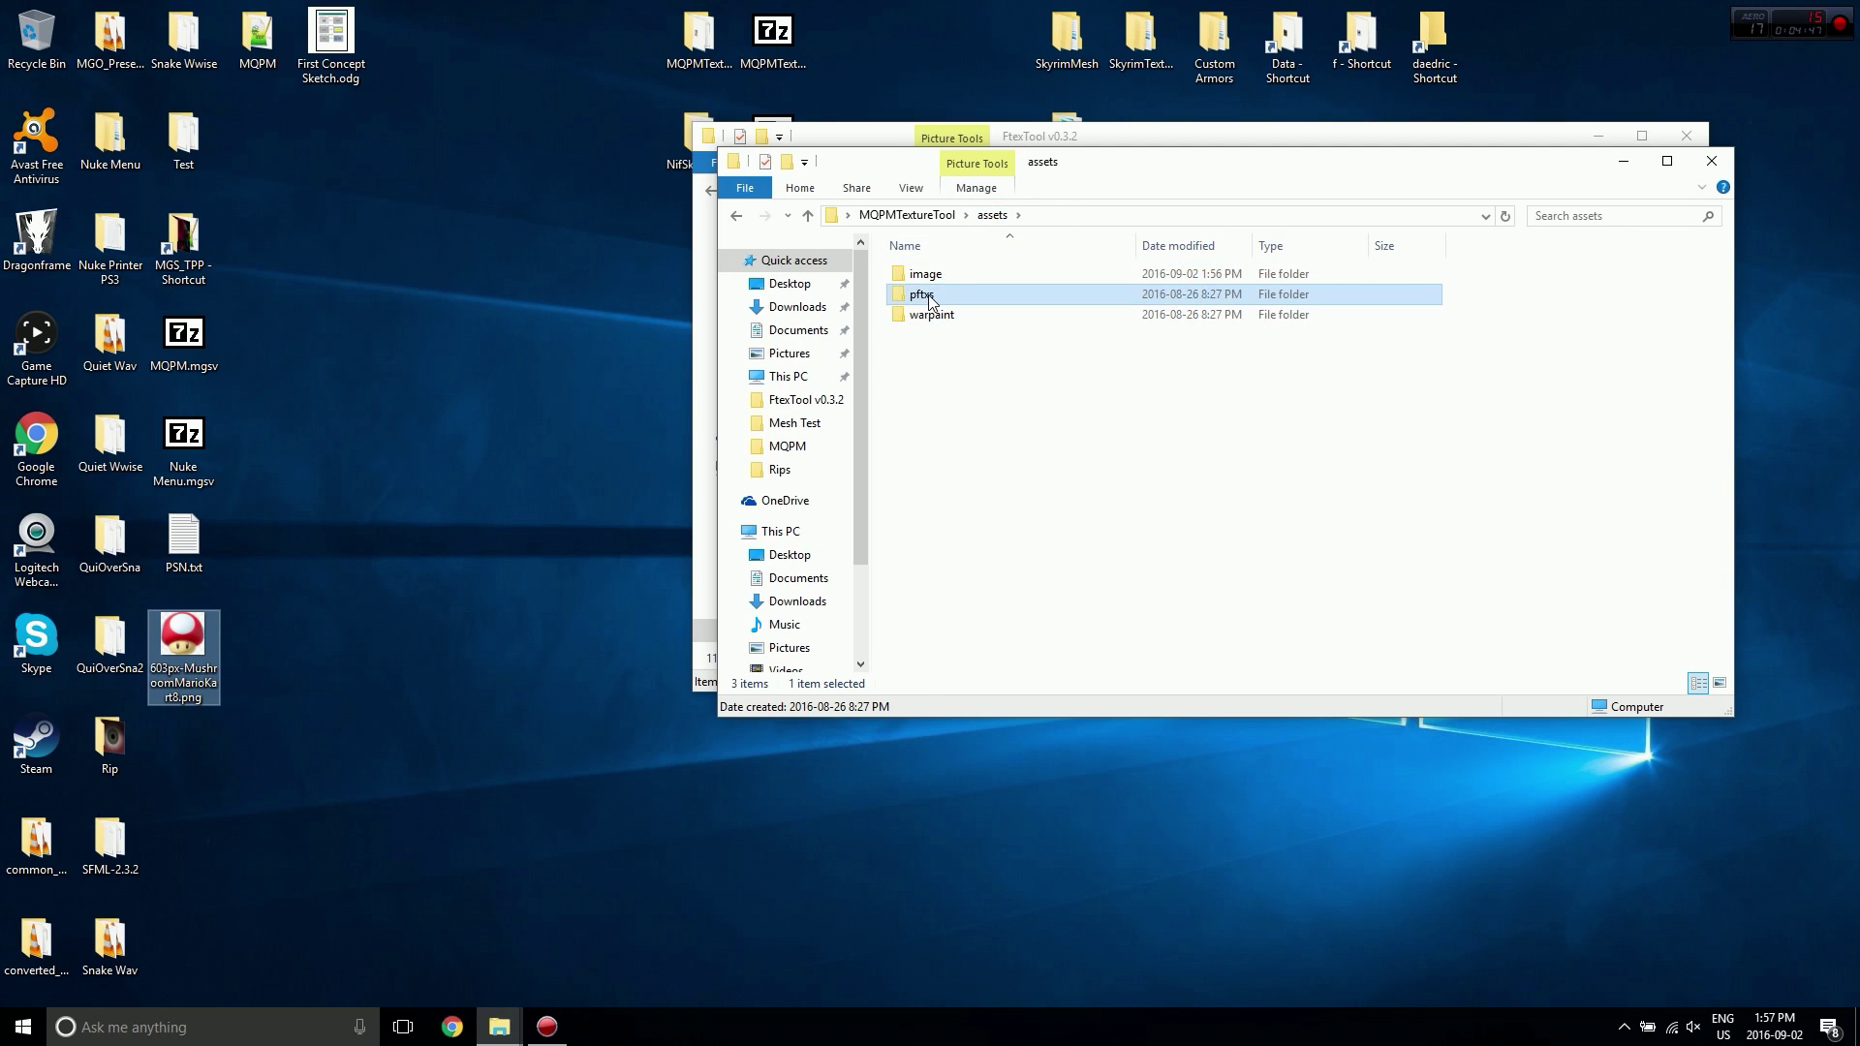
{"action": "double_click", "coordinate": [928, 300]}
{"action": "right_click", "coordinate": [1526, 363]}
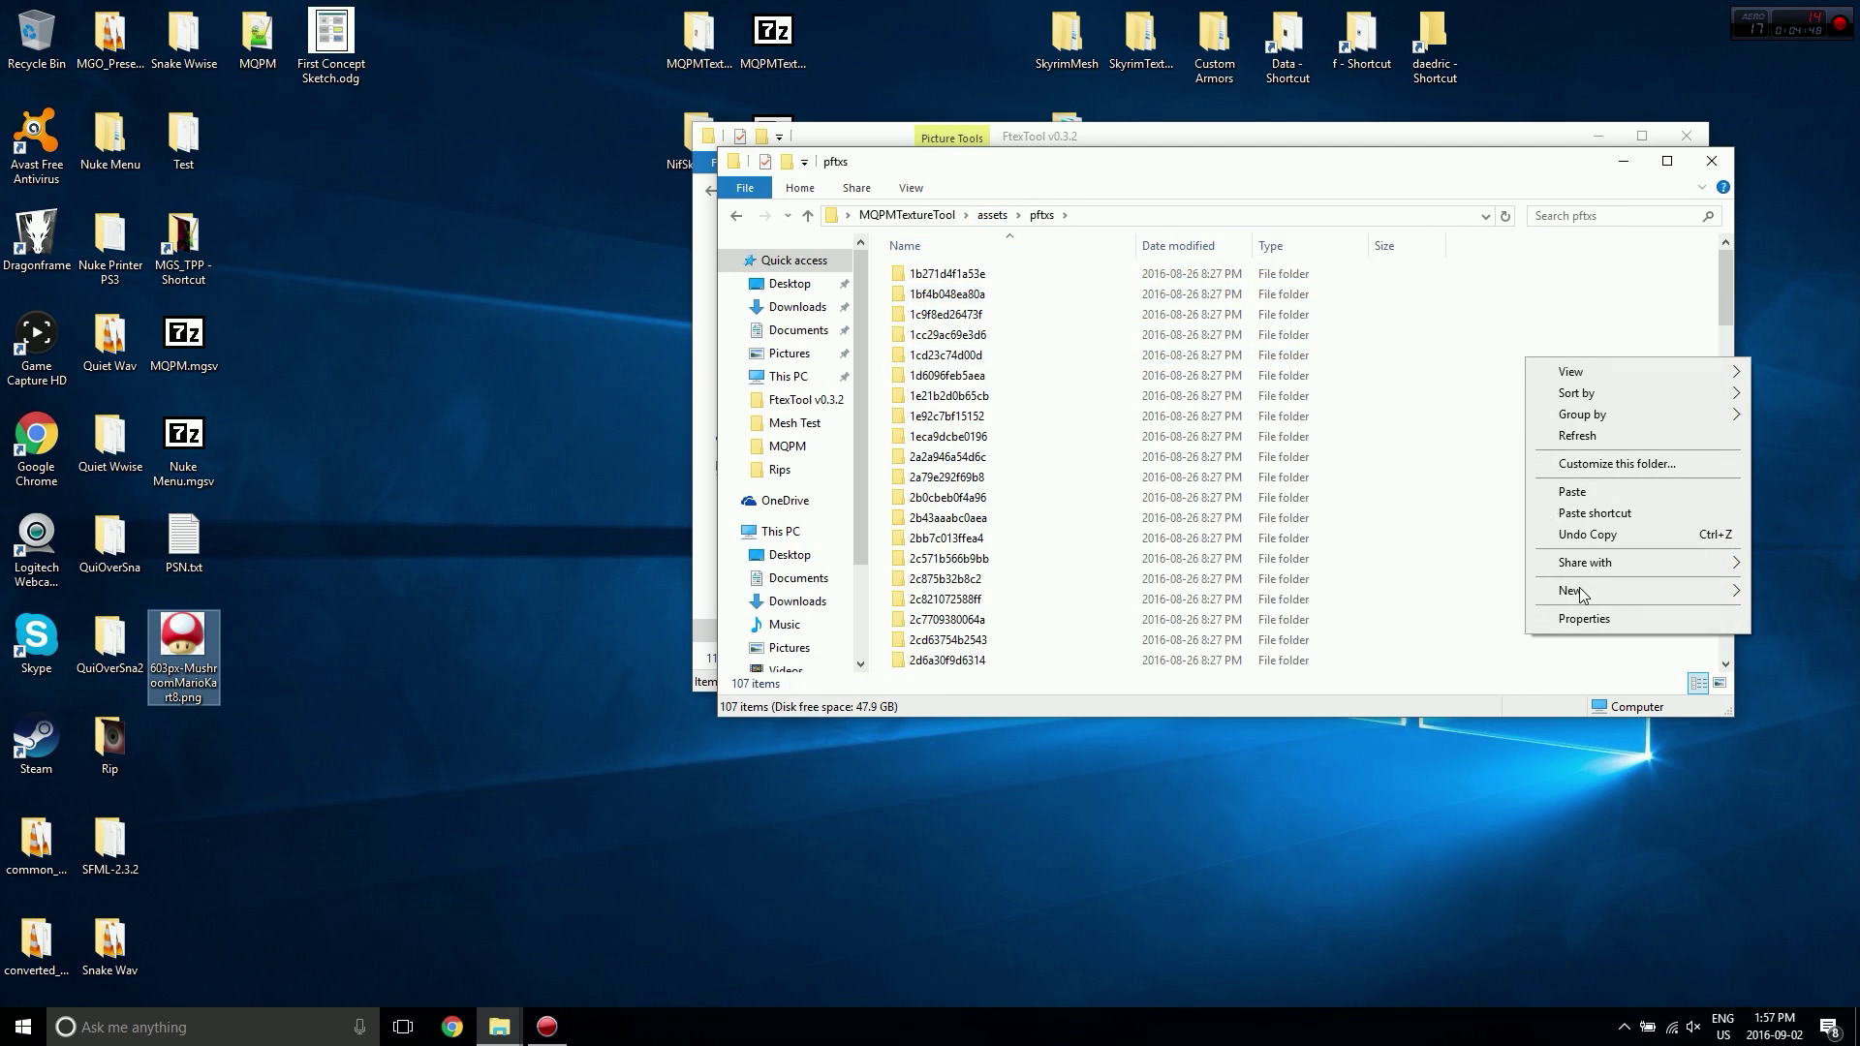
{"action": "mouse_move", "coordinate": [1580, 593]}
{"action": "left_click", "coordinate": [1371, 589]}
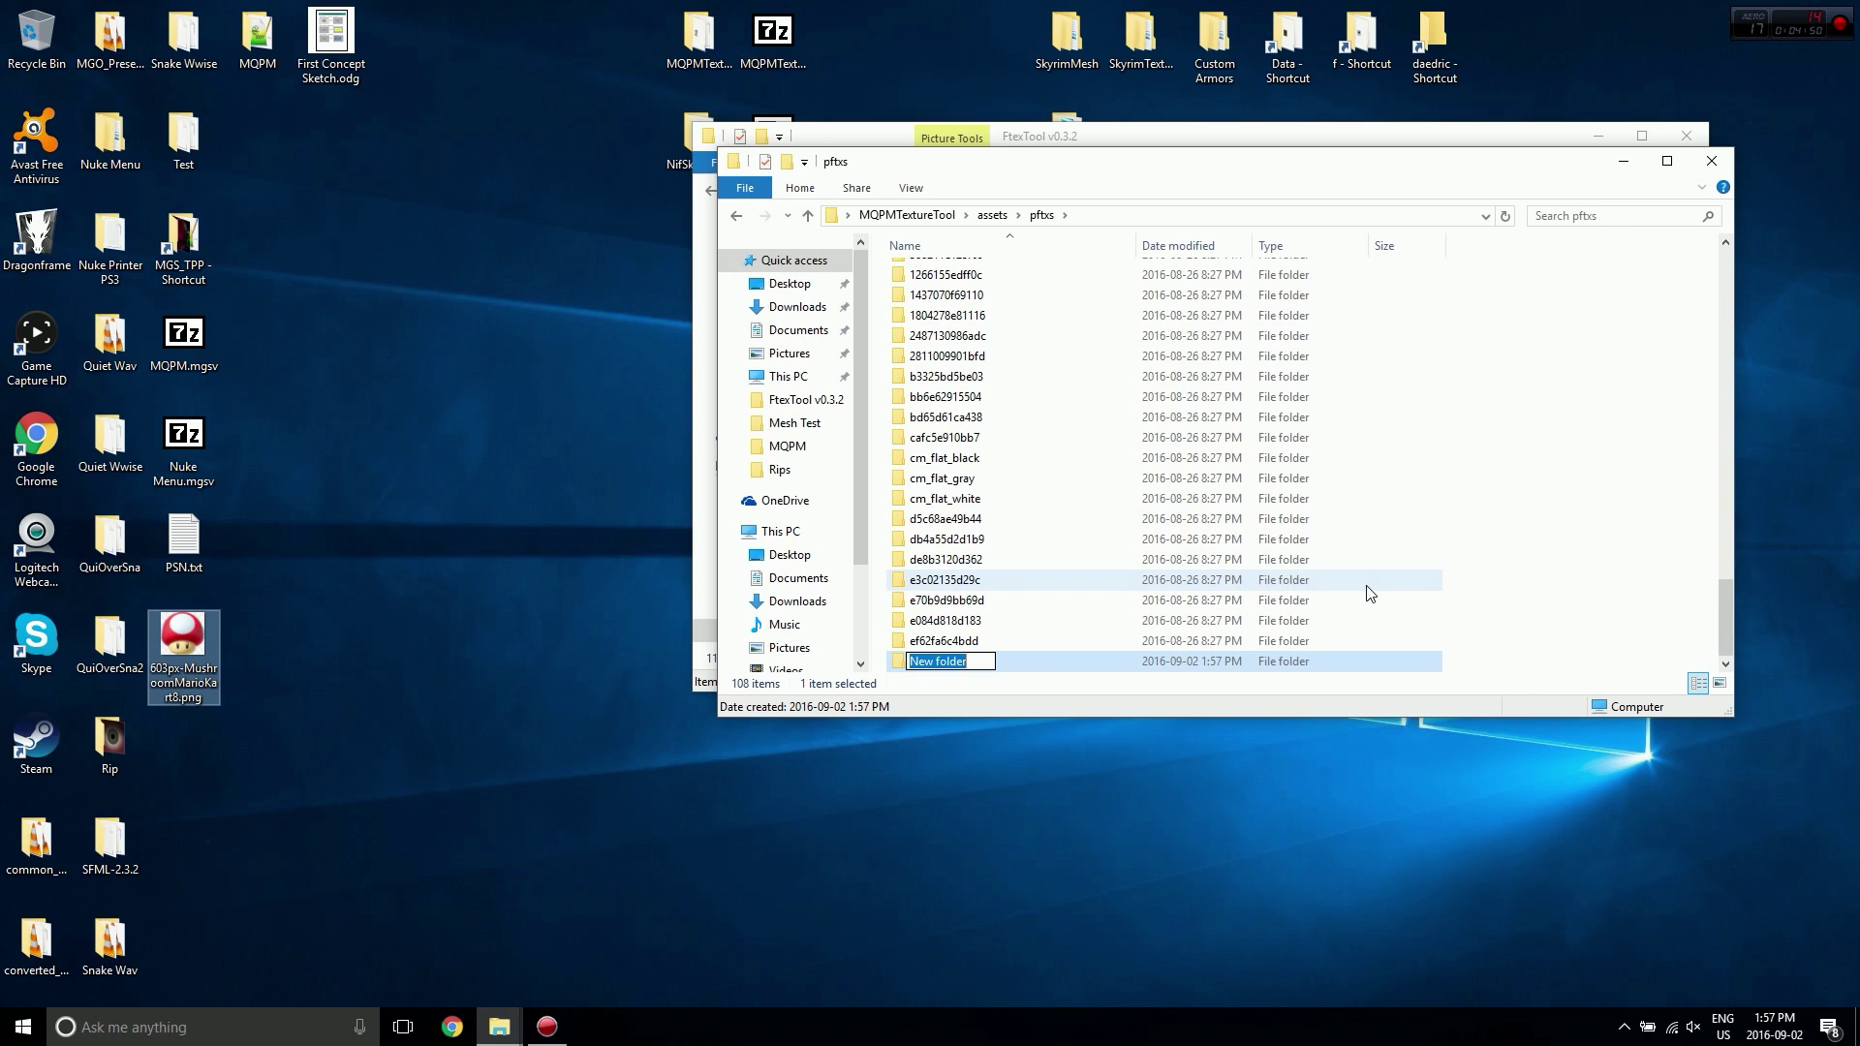
{"action": "type", "text": "mushroom"}
{"action": "key", "text": "Return"}
Copy the four 1f169d673ad4d ftex and ftexs files into pftxs\mushroom.
{"action": "left_click", "coordinate": [1007, 136]}
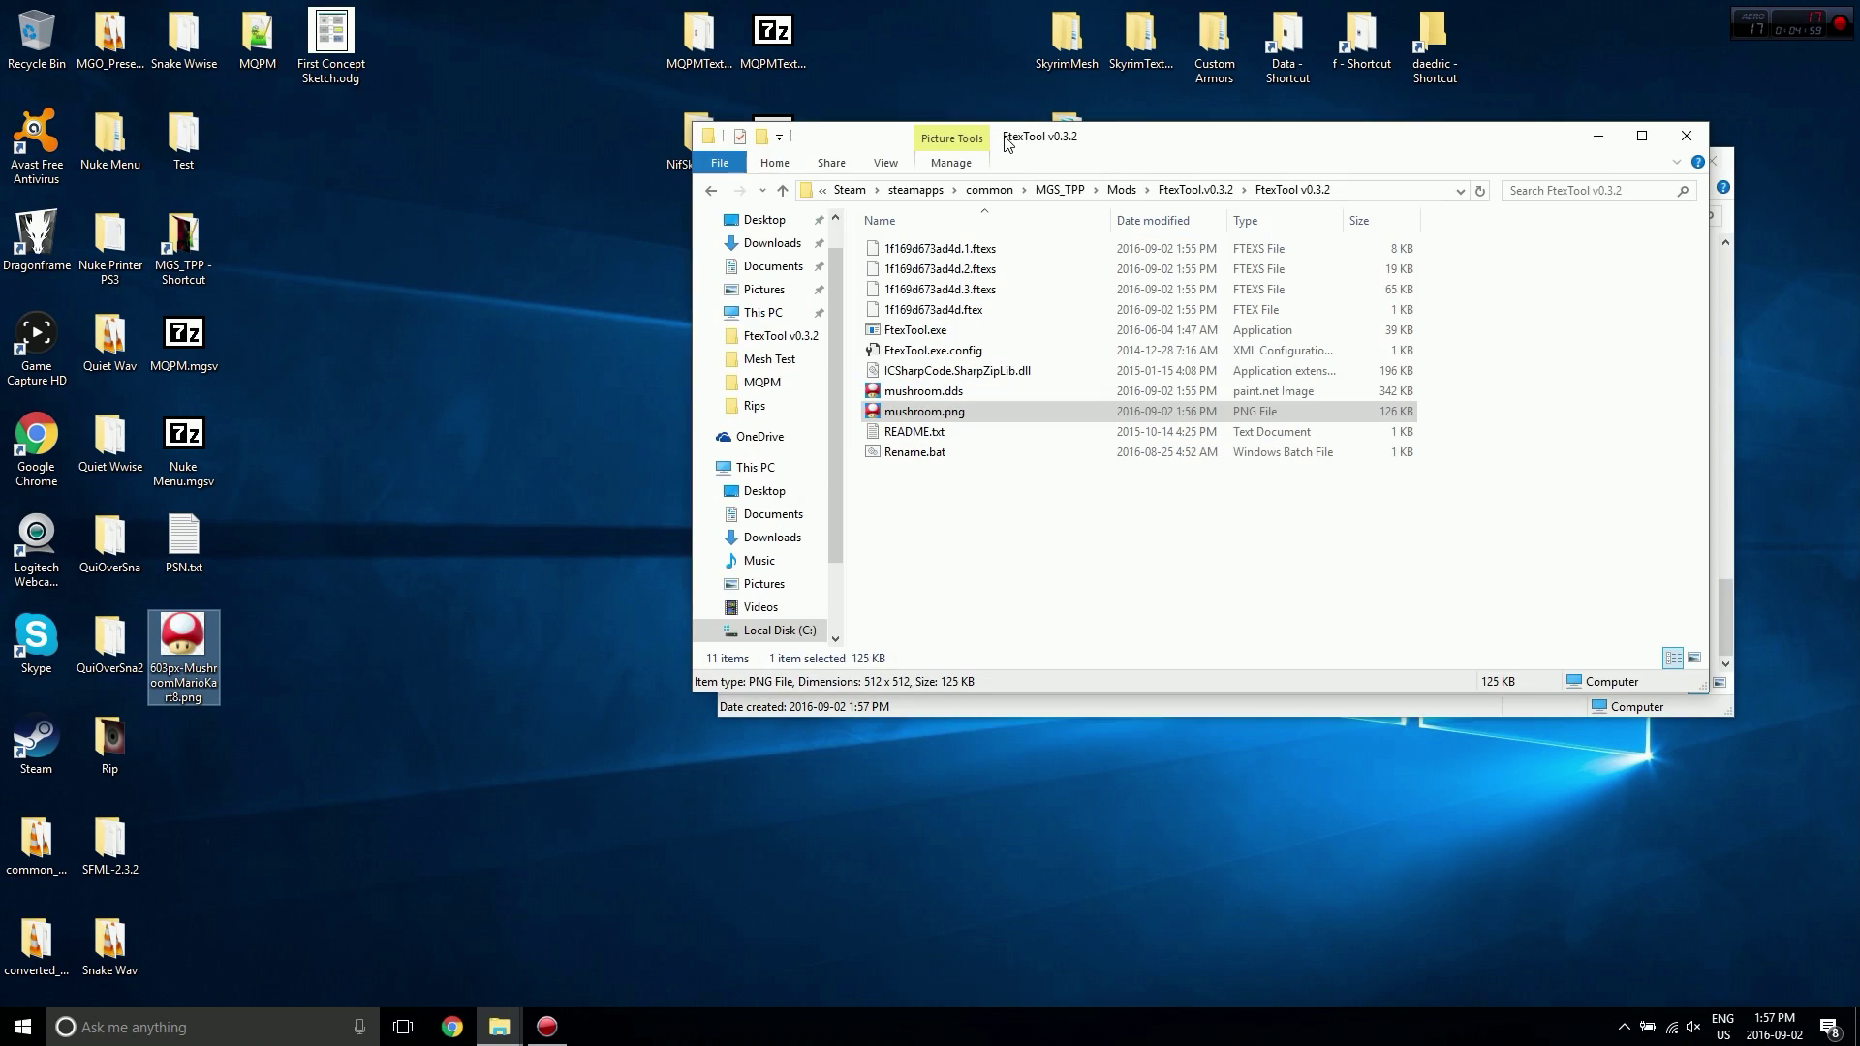
{"action": "left_click_drag", "start_coordinate": [858, 242], "coordinate": [910, 321]}
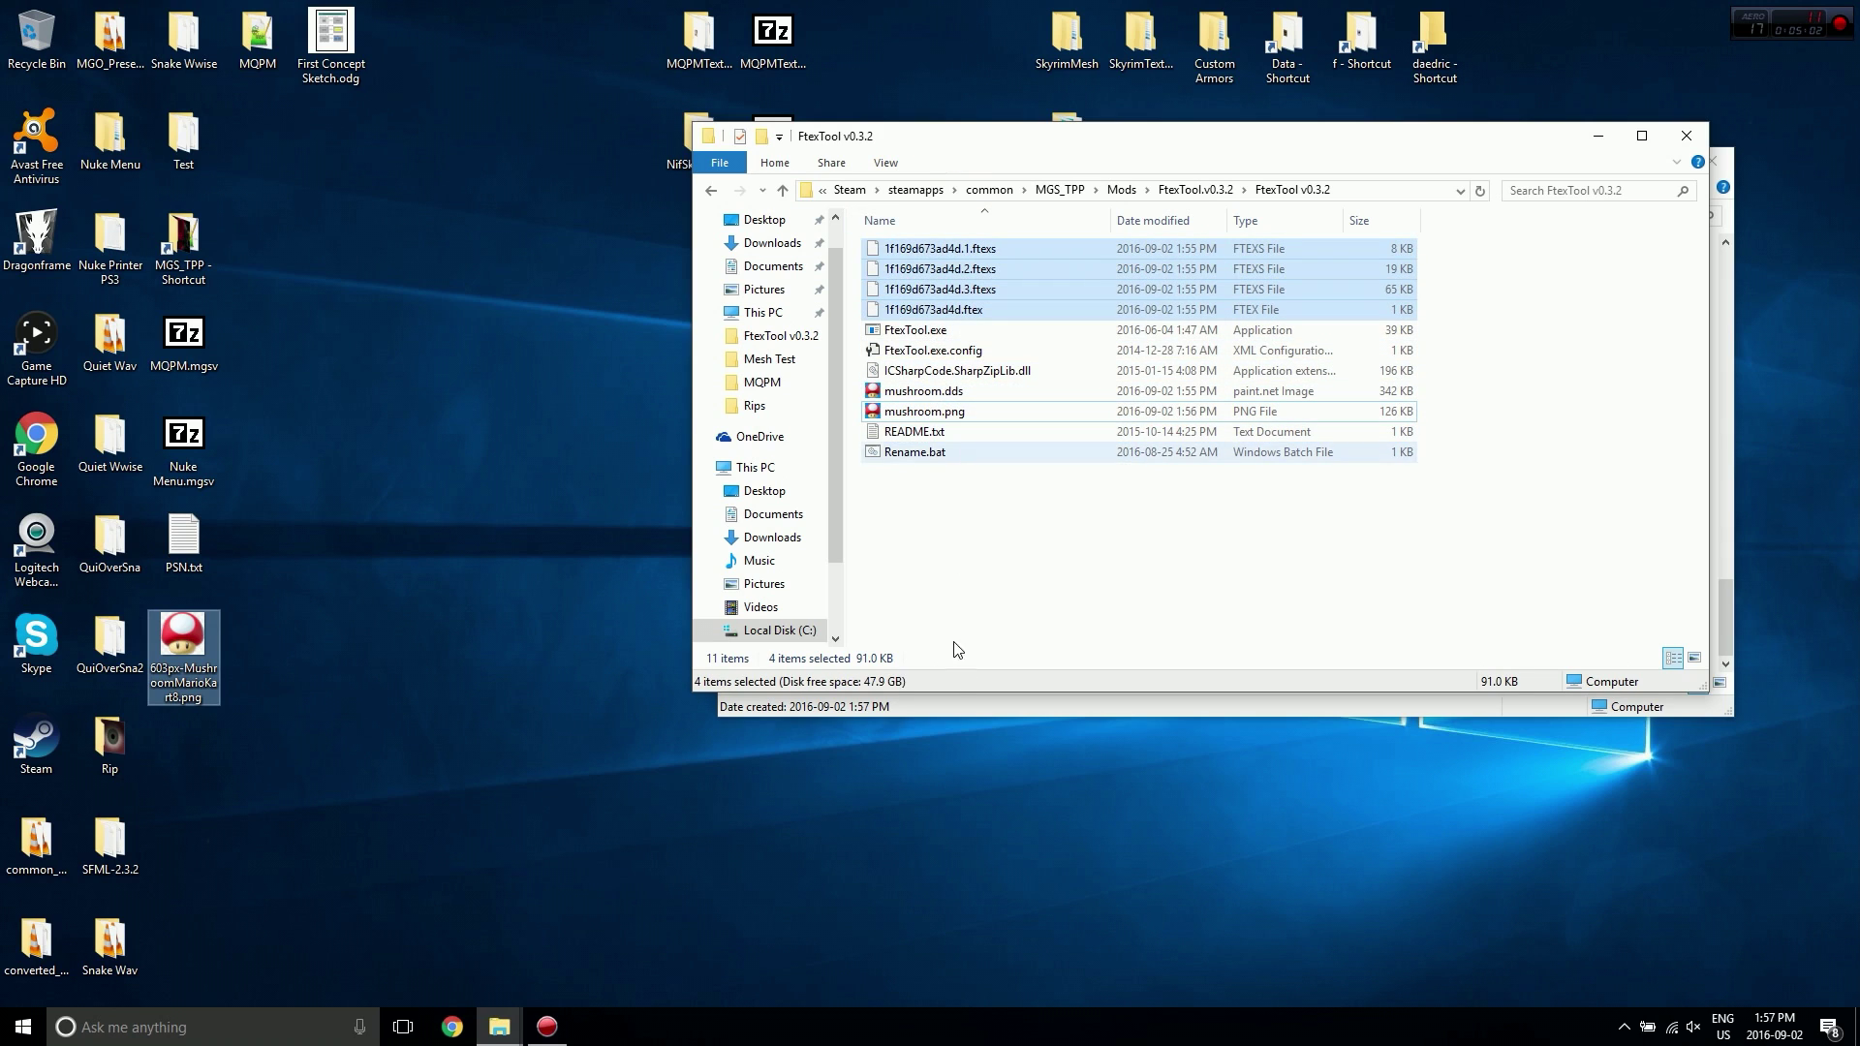
{"action": "left_click", "coordinate": [920, 713]}
{"action": "double_click", "coordinate": [931, 658]}
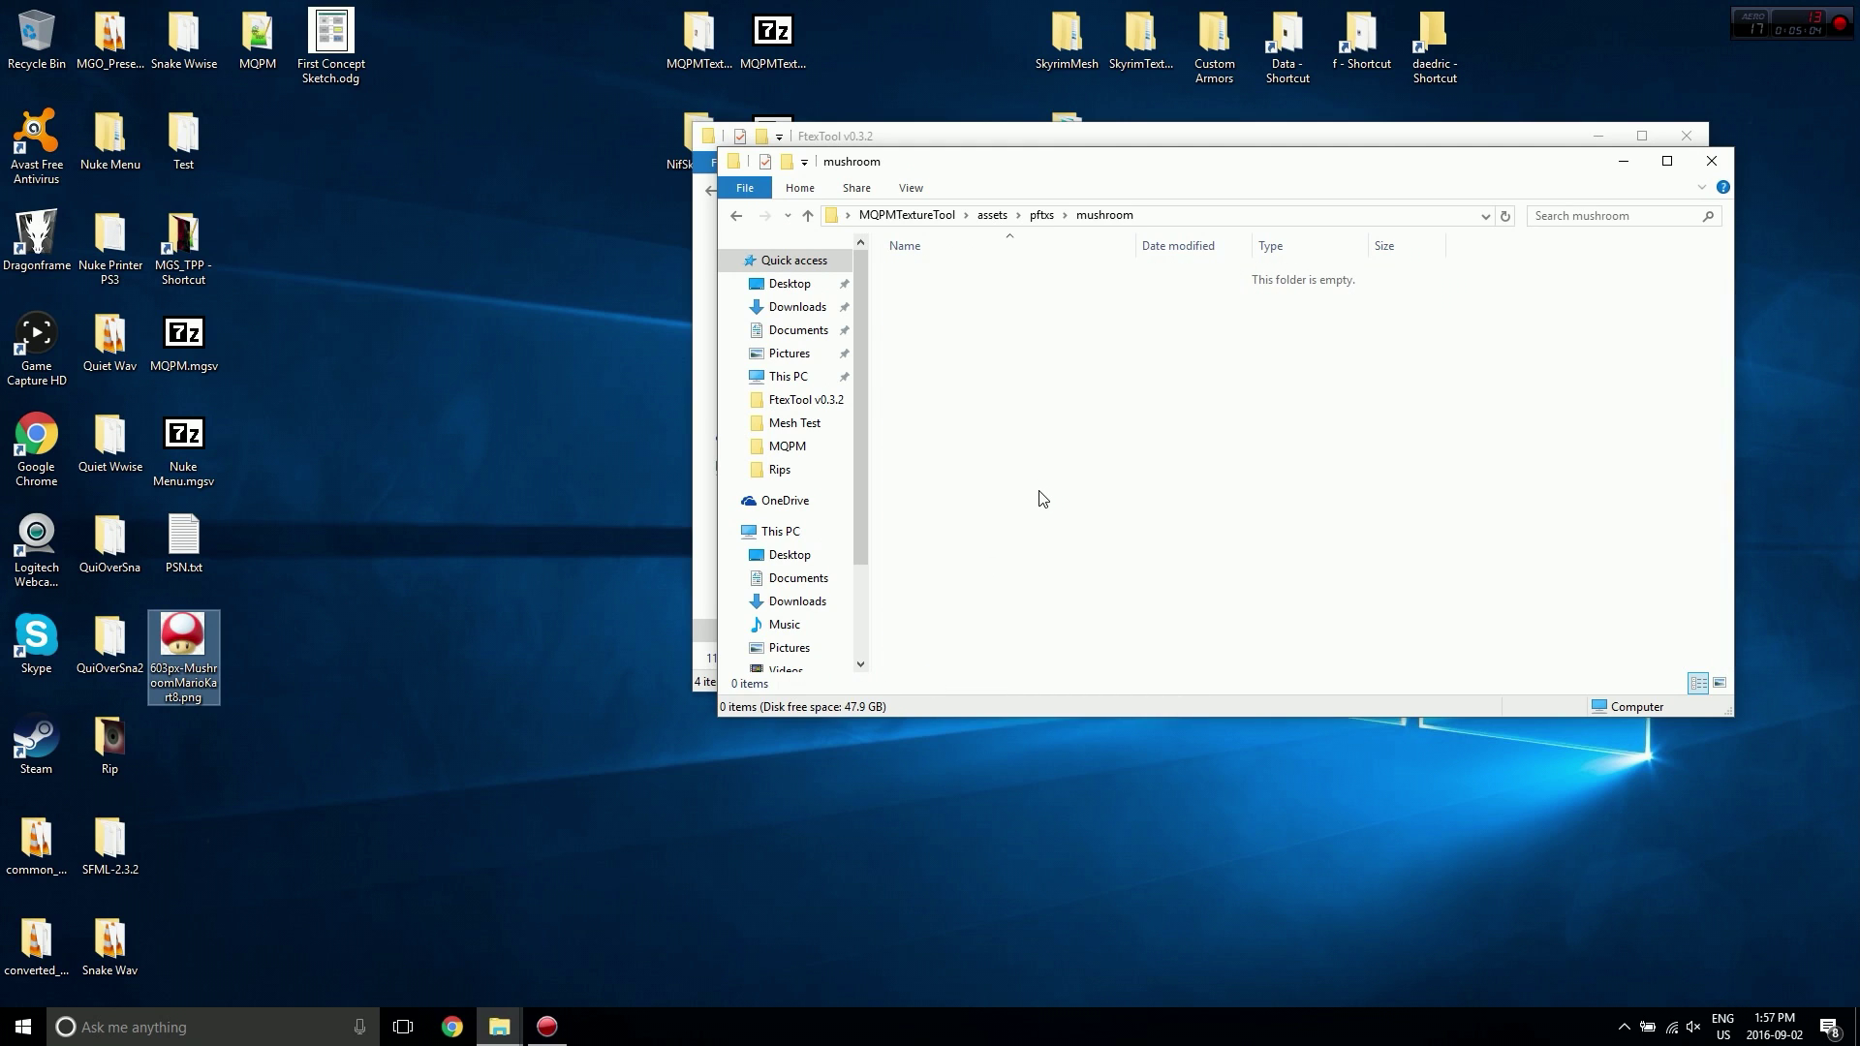
{"action": "key", "text": "ctrl+v"}
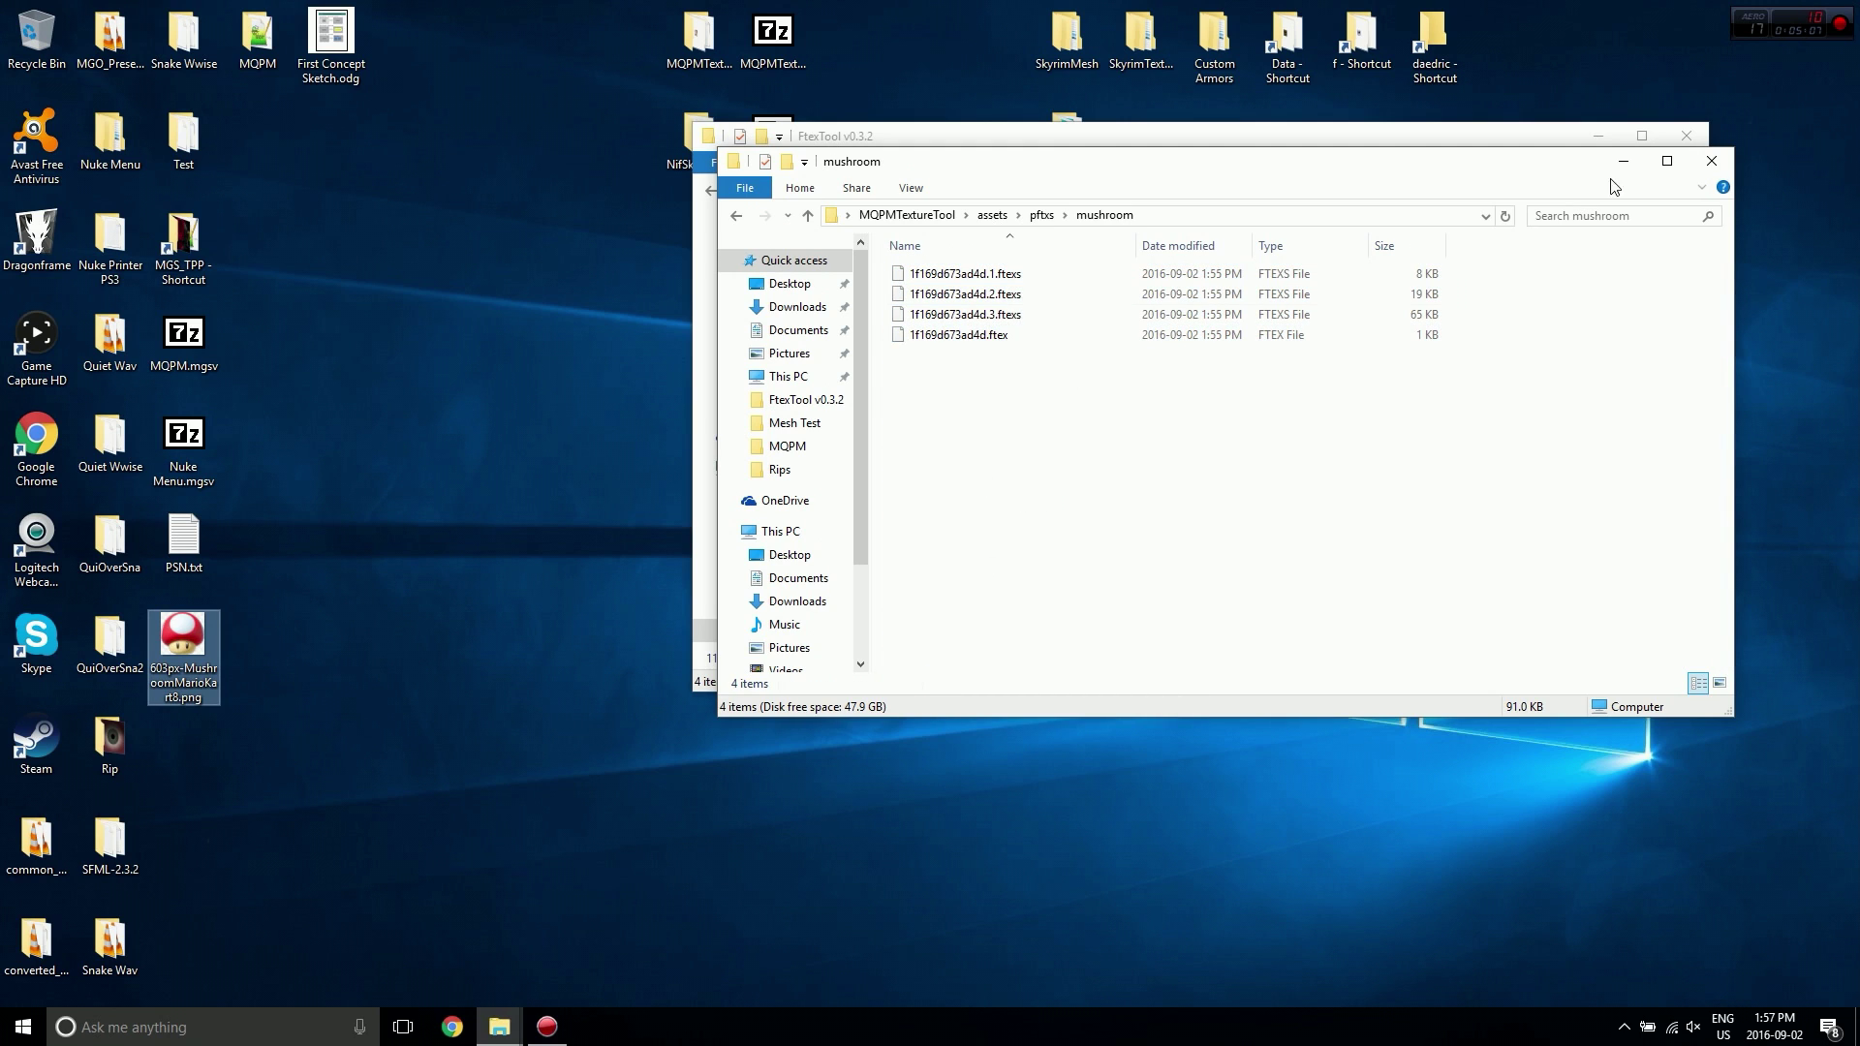
Close both Explorer windows and open the MQPMTextureTool root folder.
{"action": "left_click", "coordinate": [1710, 160]}
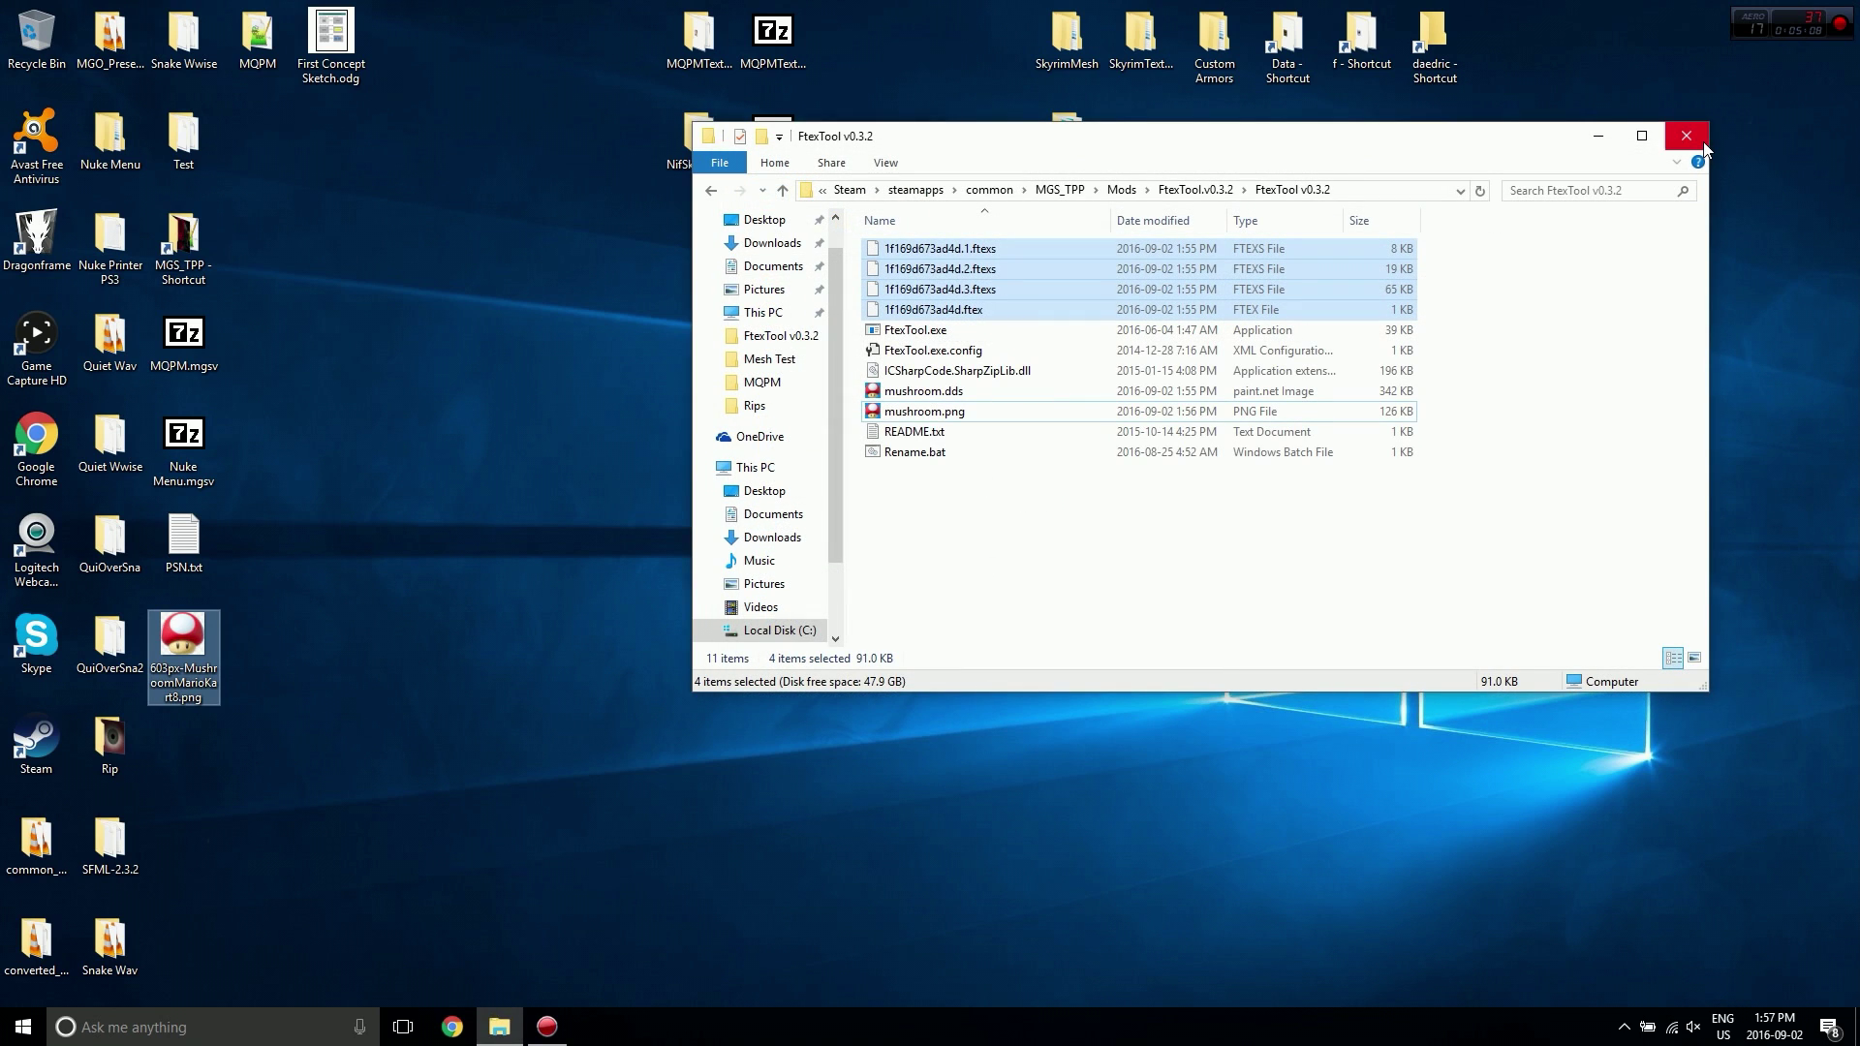
{"action": "left_click", "coordinate": [1703, 142]}
{"action": "double_click", "coordinate": [690, 33]}
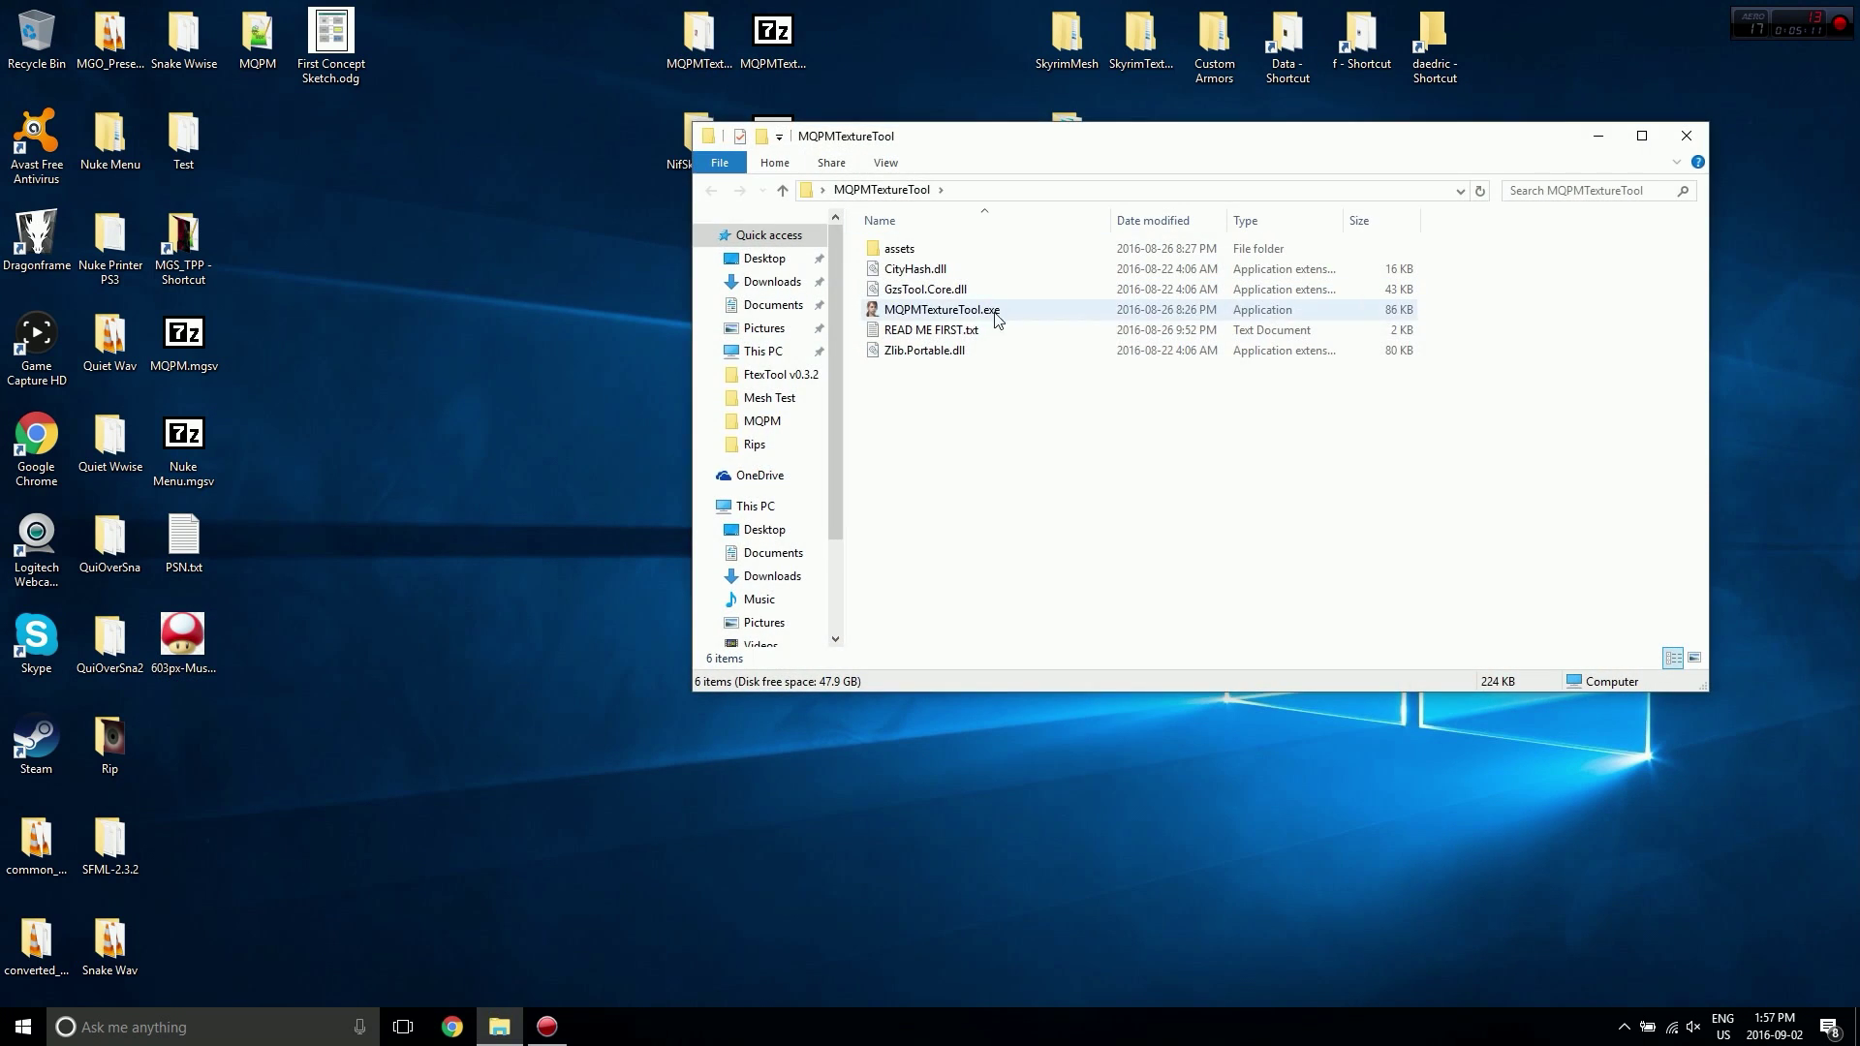
Launch MQPMTextureTool.exe and choose mushroom at the bottom of the Select a Texture list.
{"action": "left_click", "coordinate": [963, 314]}
{"action": "double_click", "coordinate": [963, 315]}
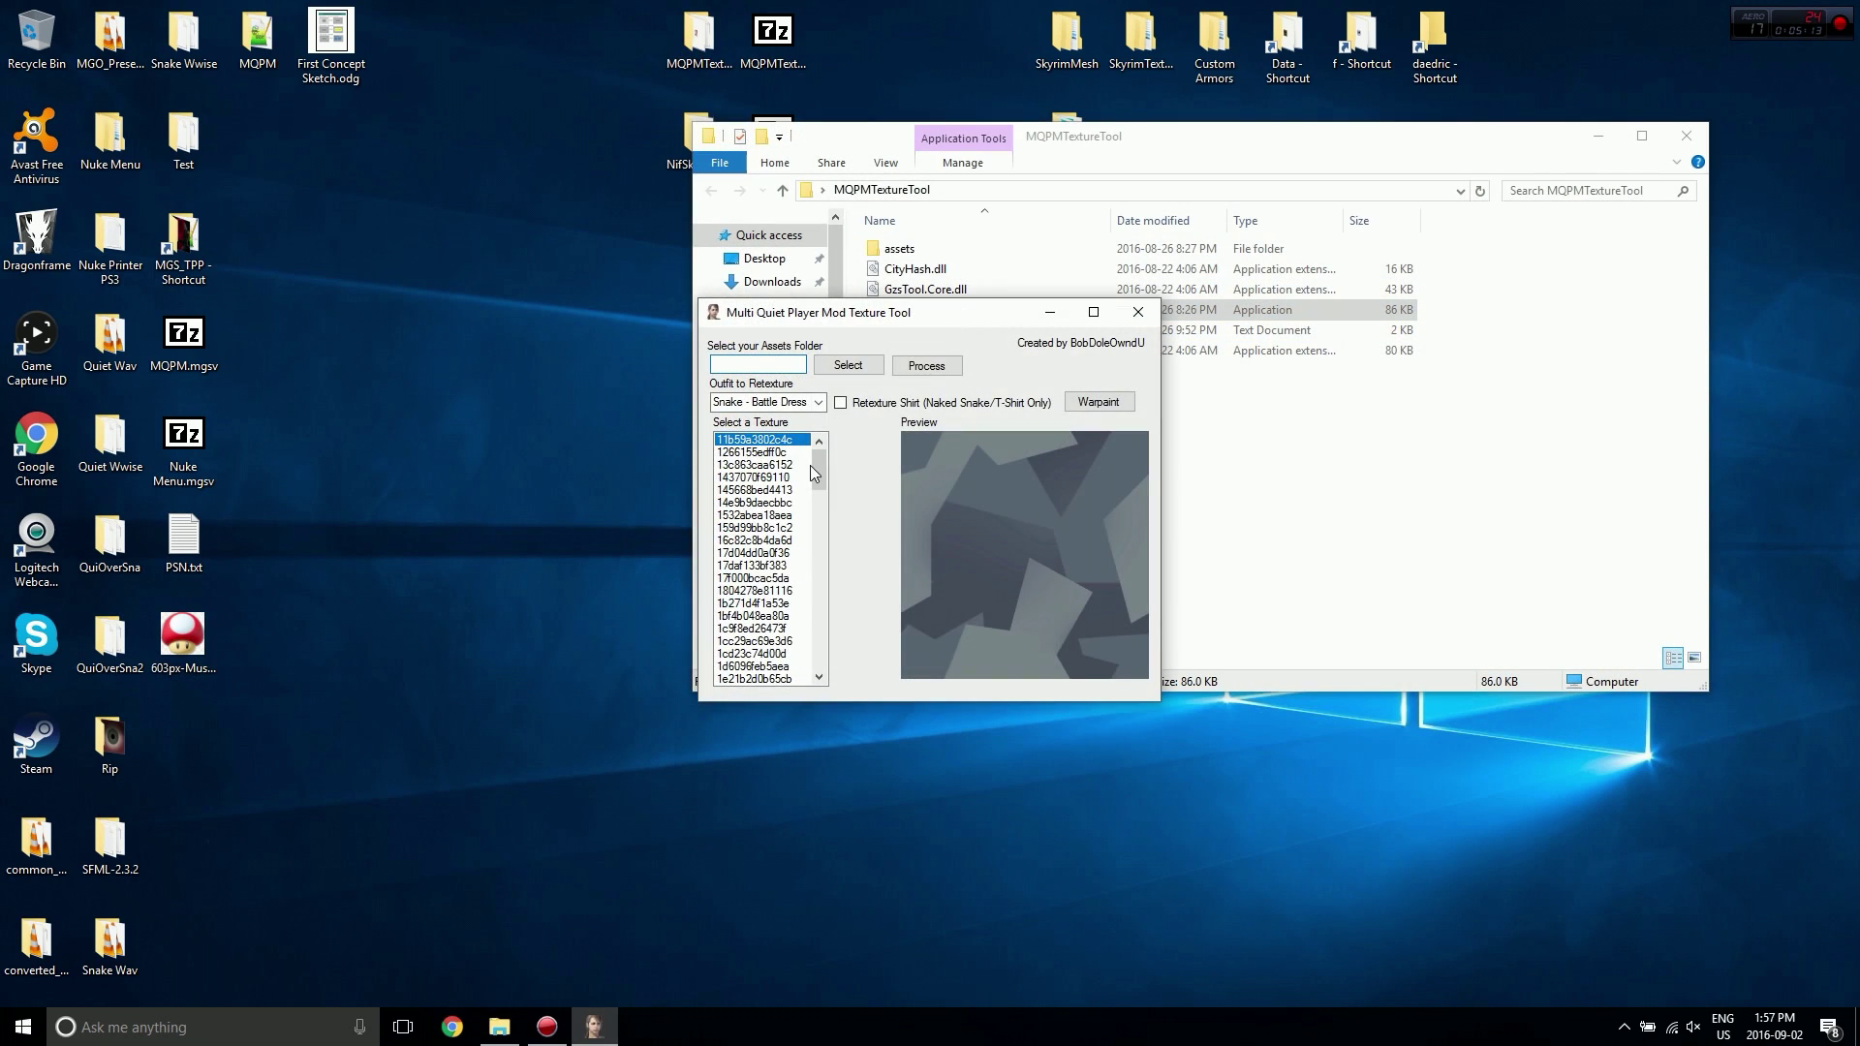
{"action": "left_click_drag", "start_coordinate": [812, 467], "coordinate": [816, 654]}
{"action": "left_click", "coordinate": [763, 679]}
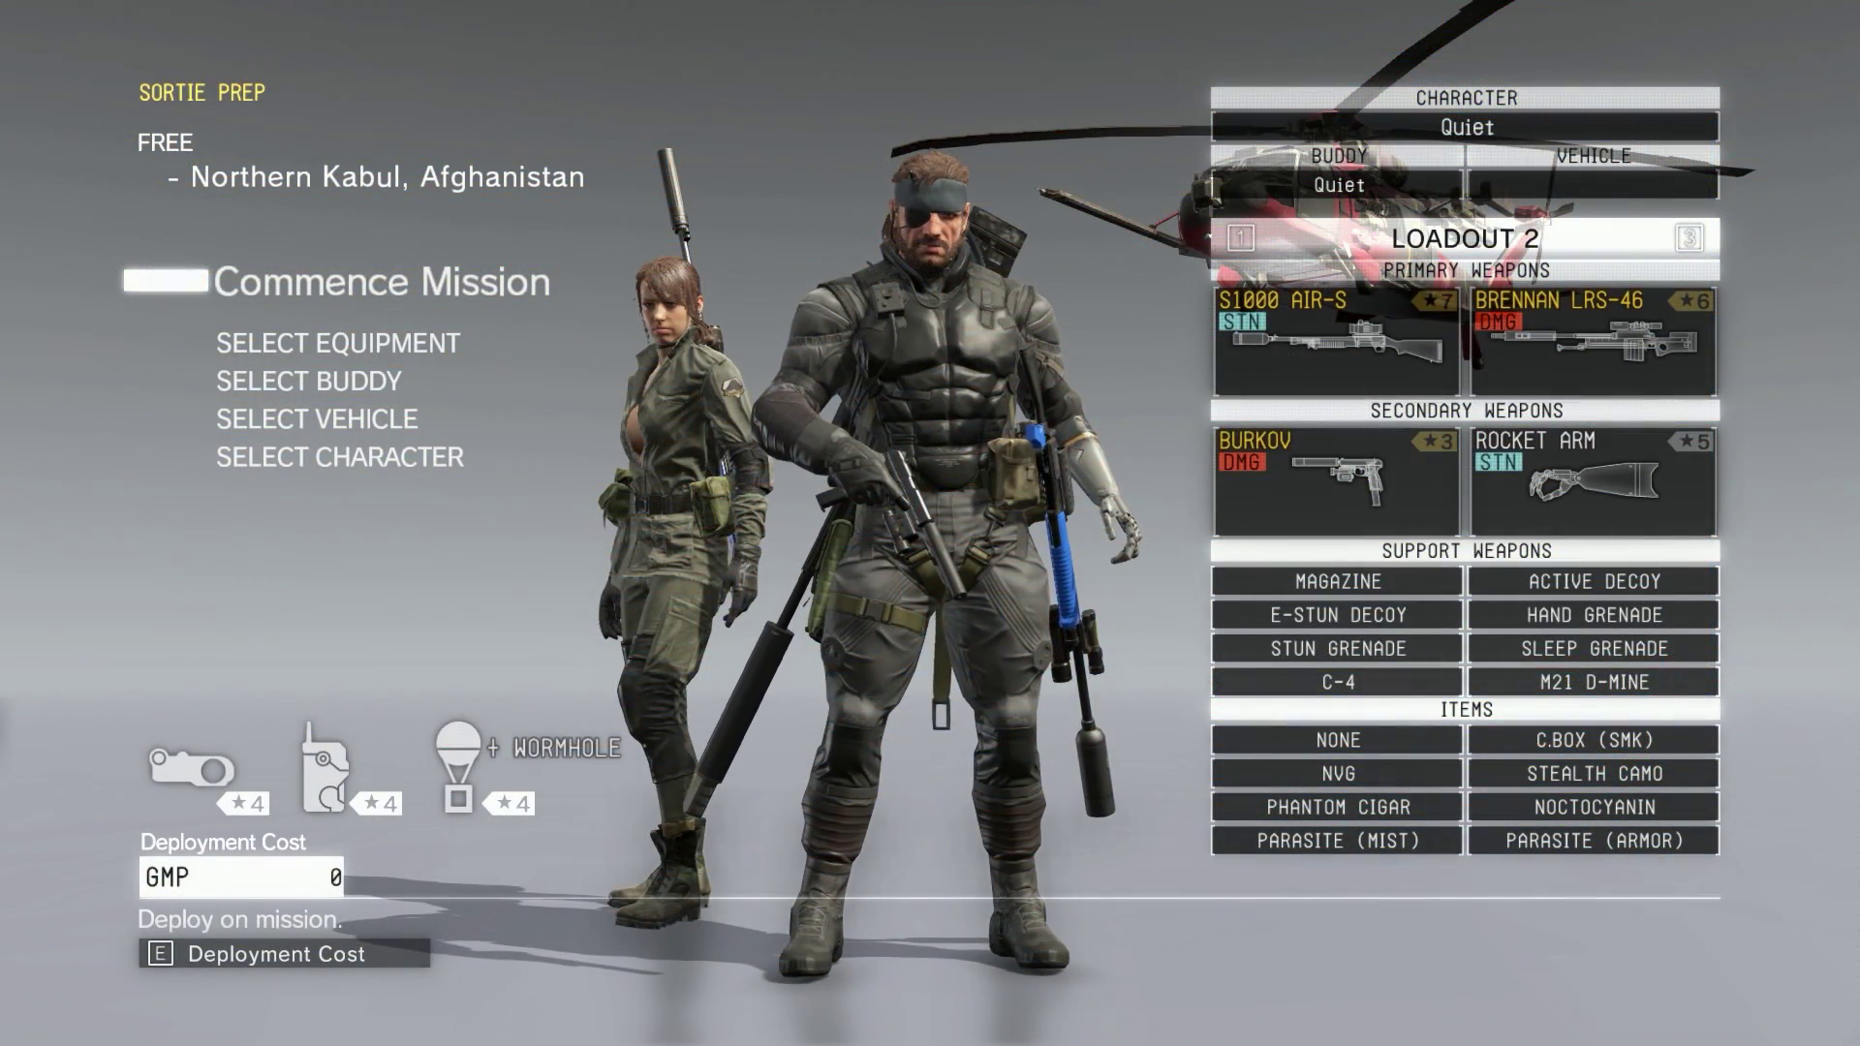
In Sortie Prep's Select Character, set Quiet's uniform to Battle Dress.
{"action": "left_click", "coordinate": [307, 380]}
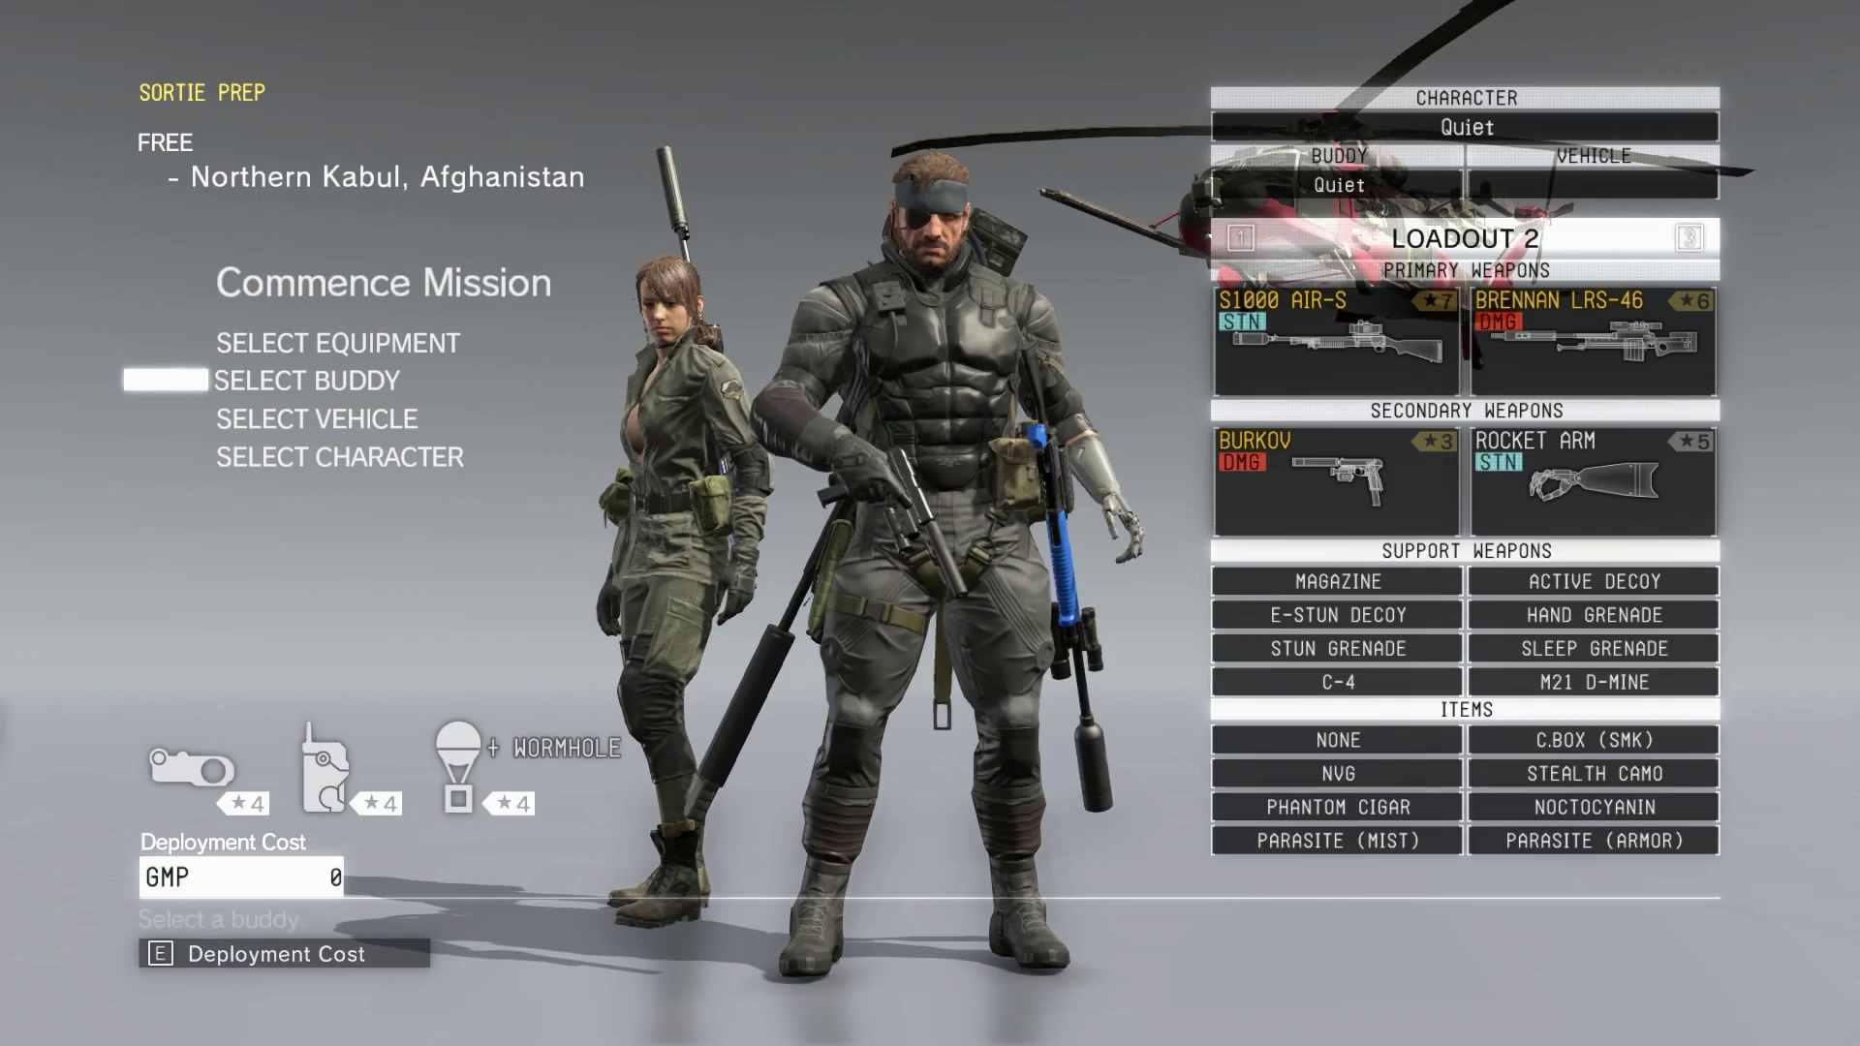
{"action": "key", "text": "Down"}
{"action": "key", "text": "Down"}
{"action": "key", "text": "Return"}
{"action": "key", "text": "Down"}
{"action": "key", "text": "Return"}
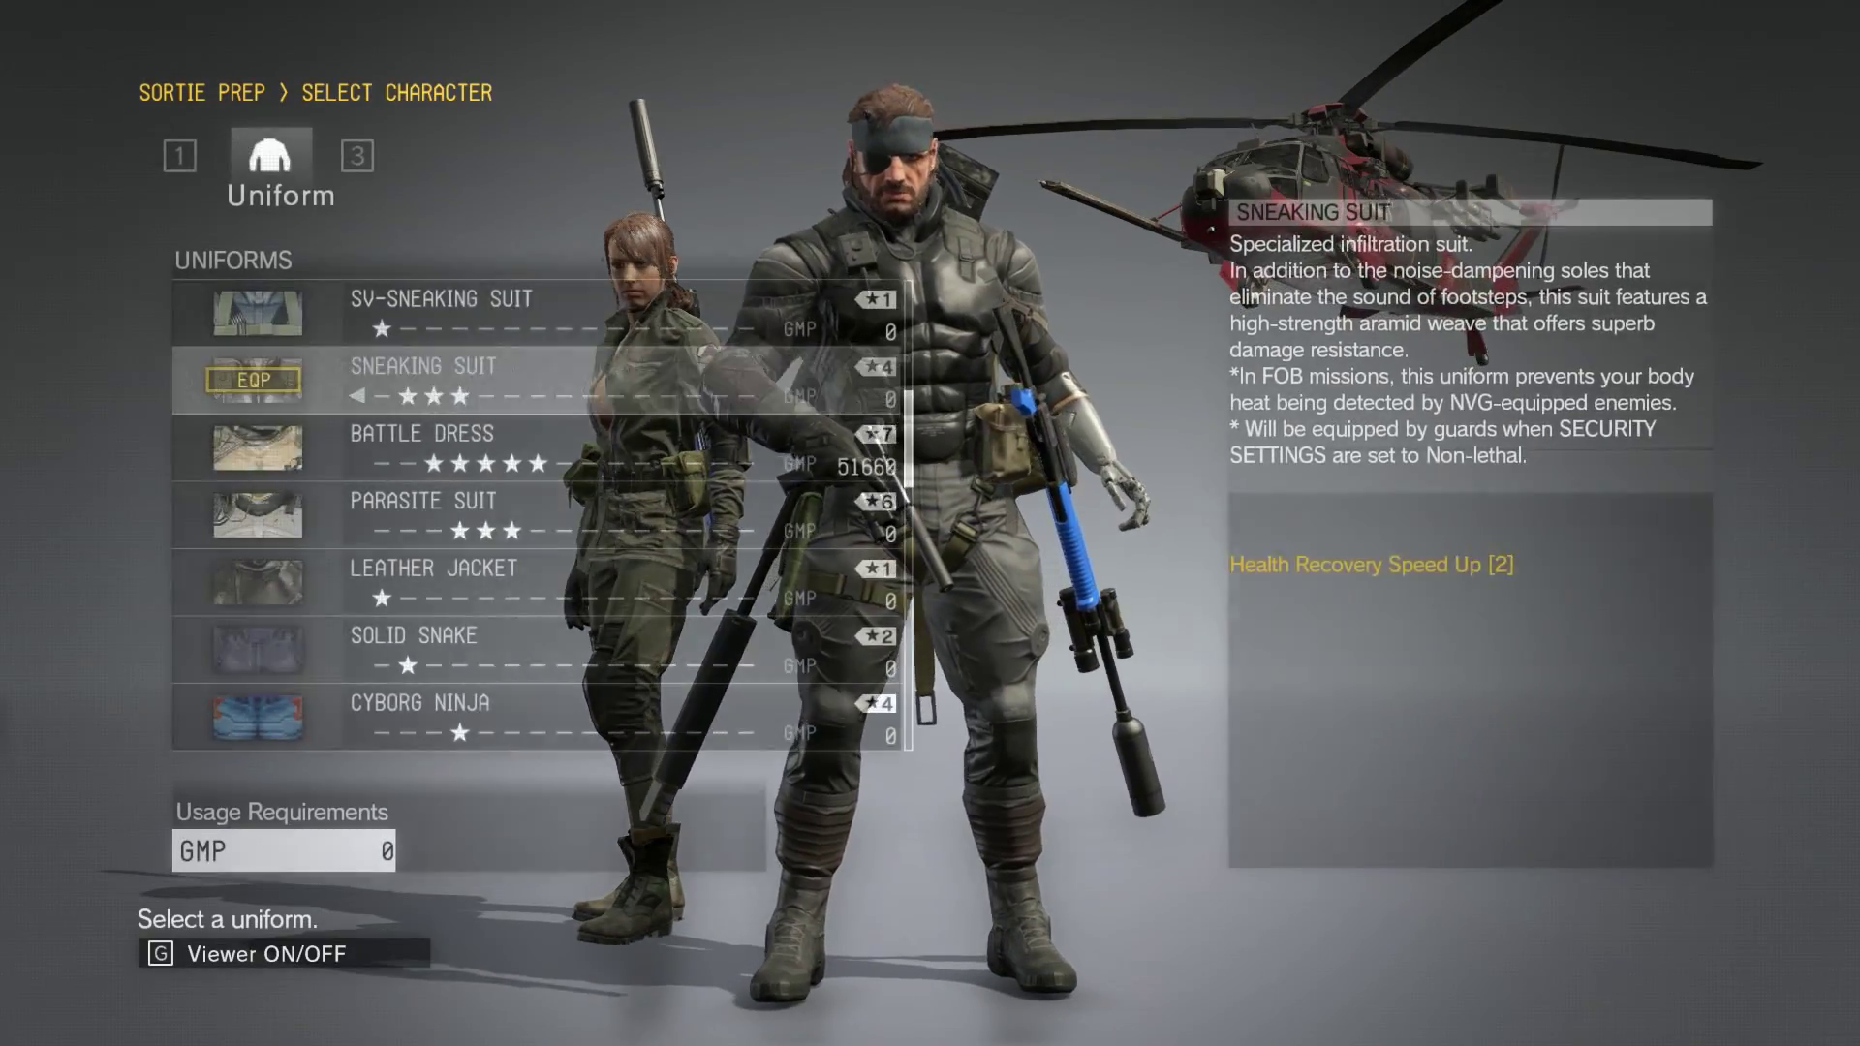
{"action": "key", "text": "Down"}
{"action": "key", "text": "Return"}
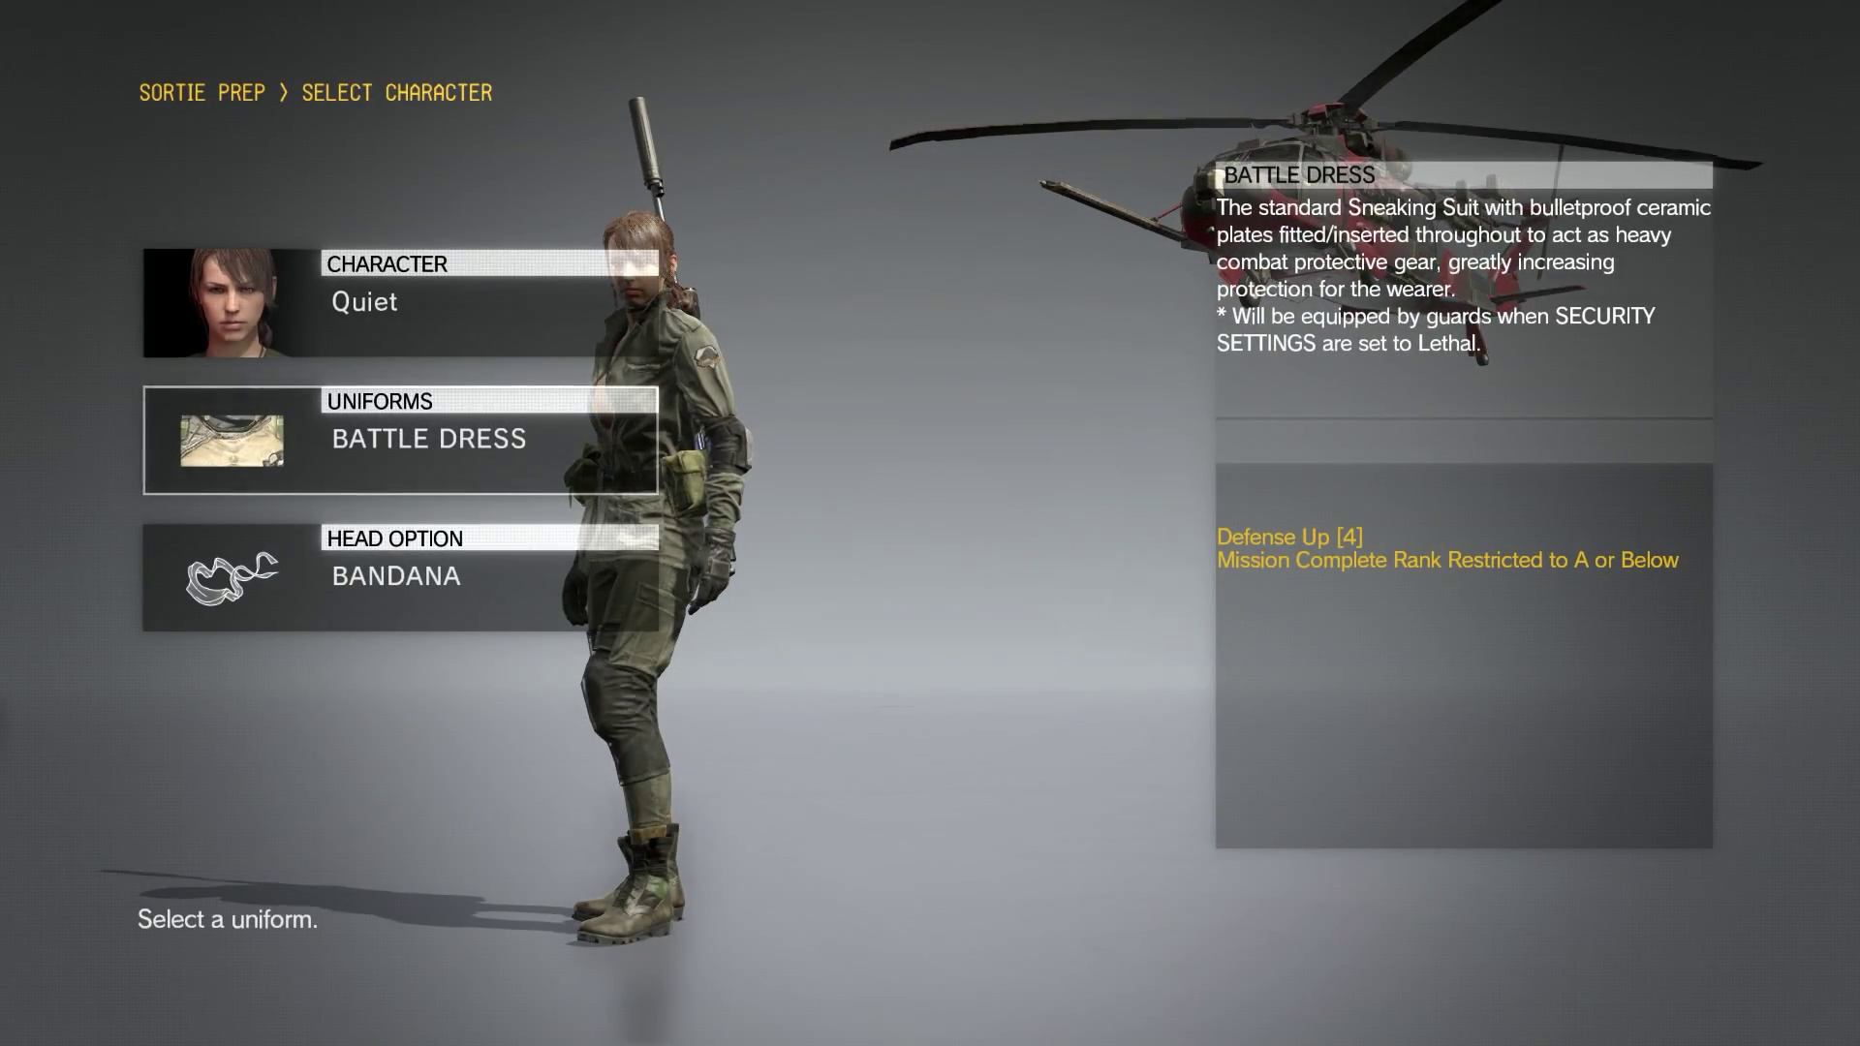